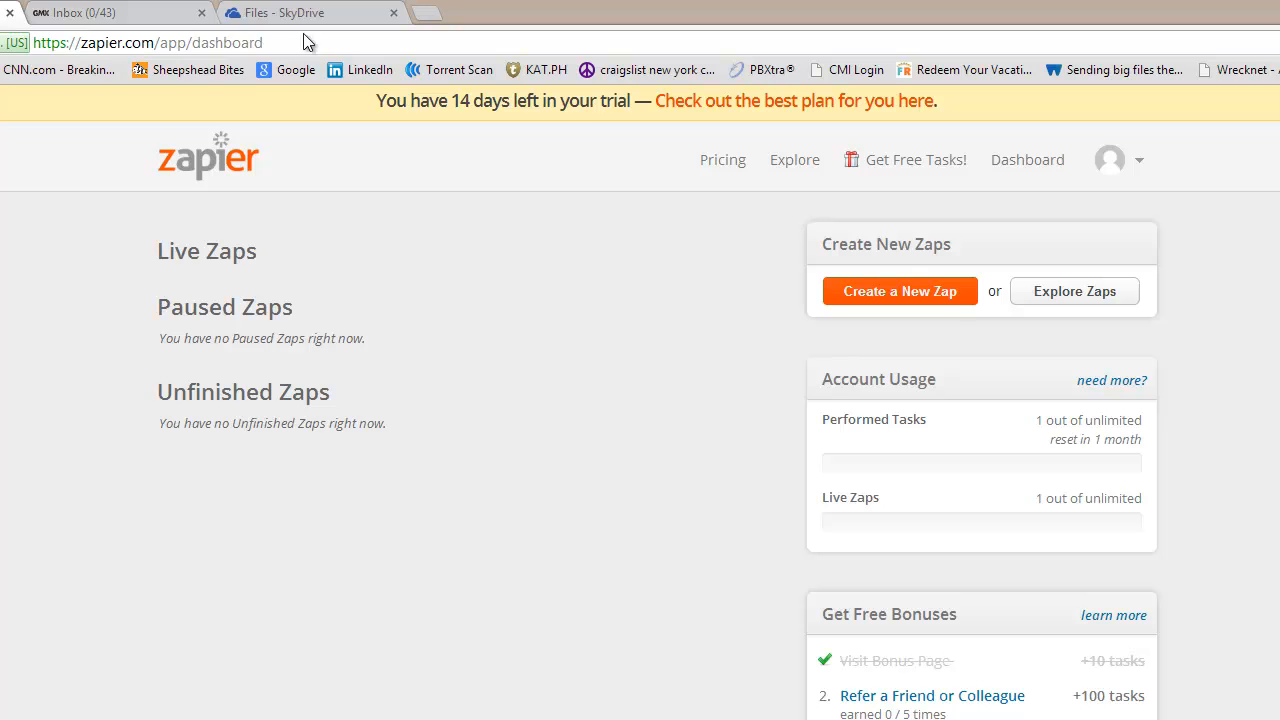
- Highlight and then deselect parts of the browser's page address
{"action": "left_click", "coordinate": [150, 40]}
{"action": "left_click", "coordinate": [152, 40]}
{"action": "left_click_drag", "start_coordinate": [84, 44], "coordinate": [141, 48]}
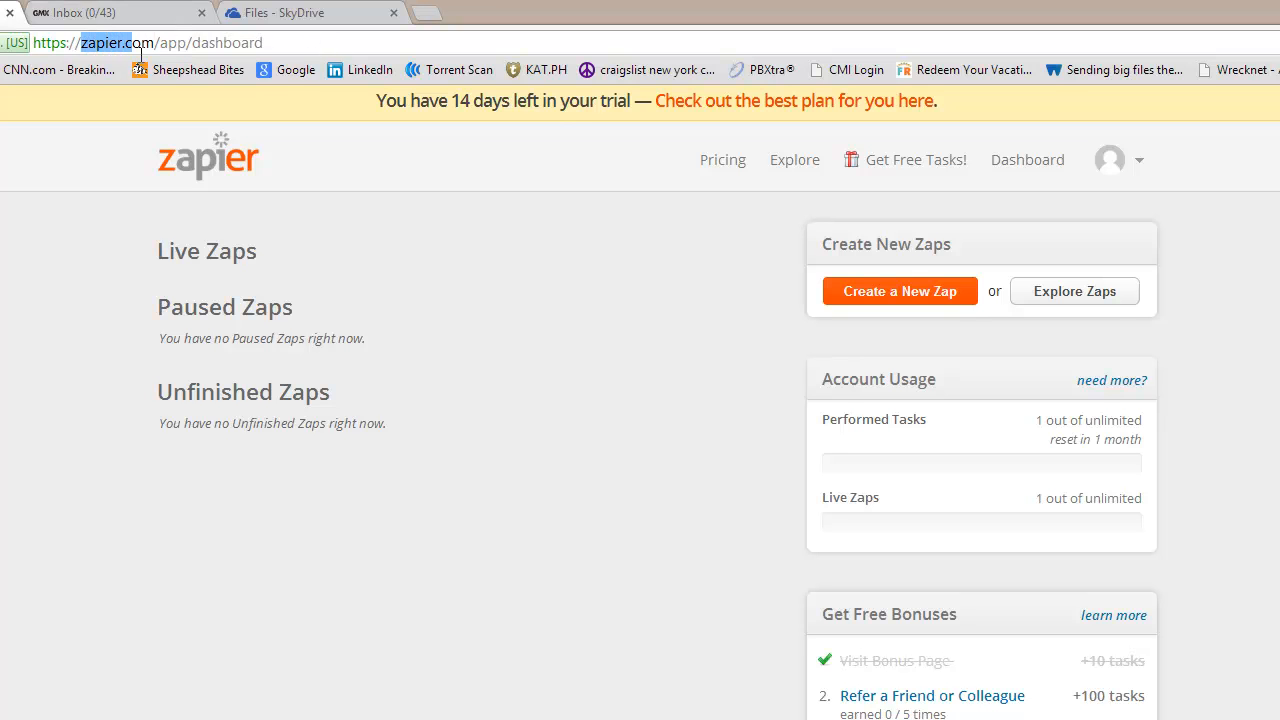
{"action": "left_click", "coordinate": [432, 341]}
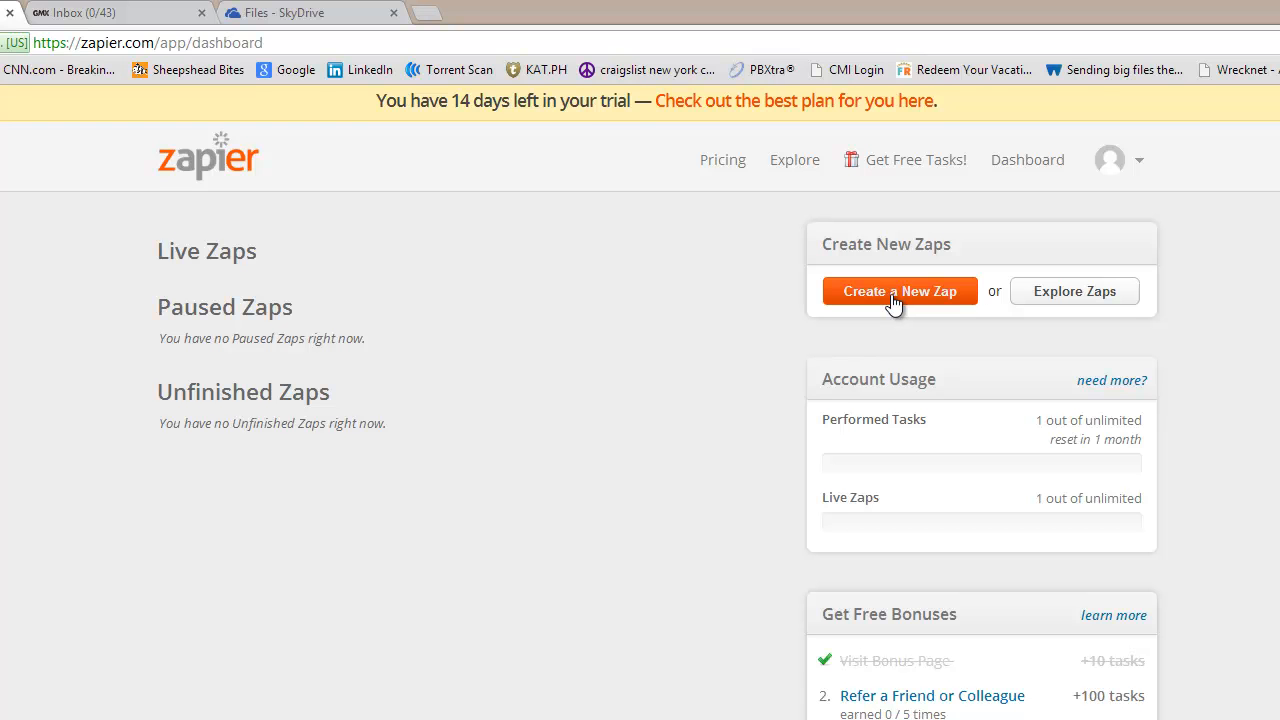
- Start a new Zap with SkyDrive as the trigger service and New File as the trigger
{"action": "left_click", "coordinate": [893, 298]}
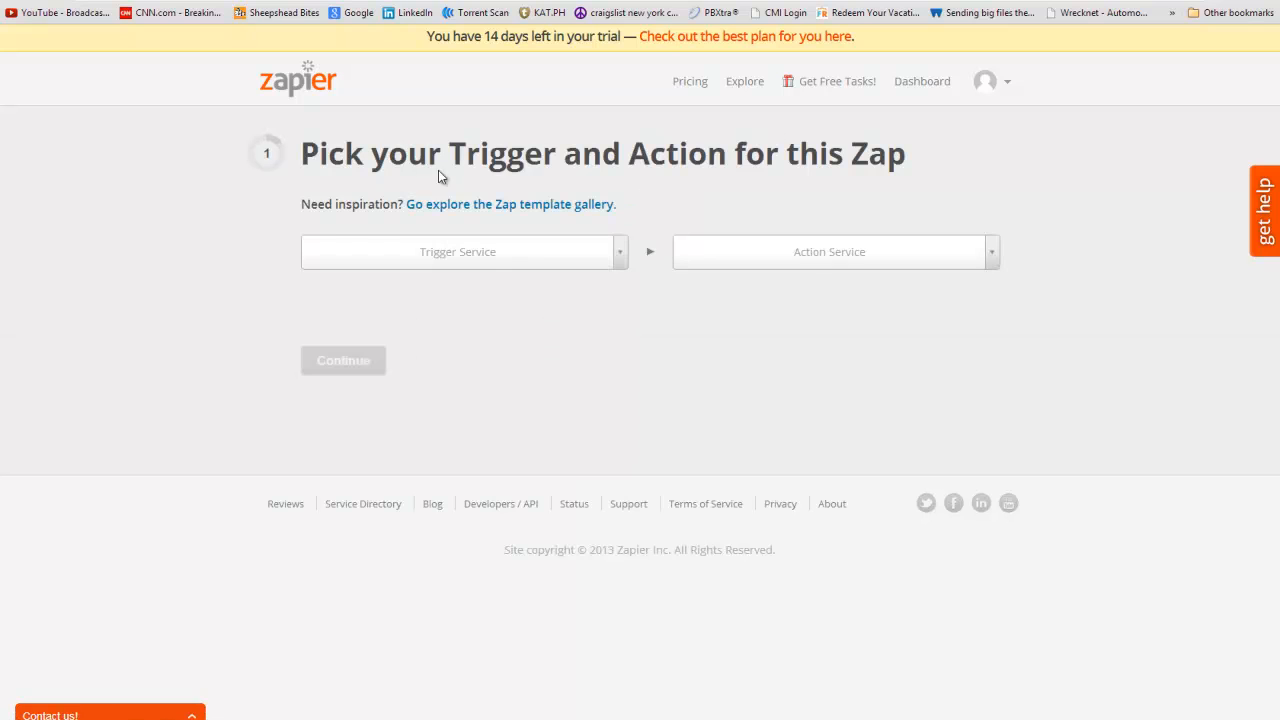
{"action": "left_click", "coordinate": [616, 257]}
{"action": "scroll", "coordinate": [640, 440], "scroll_direction": "down", "scroll_amount": 6}
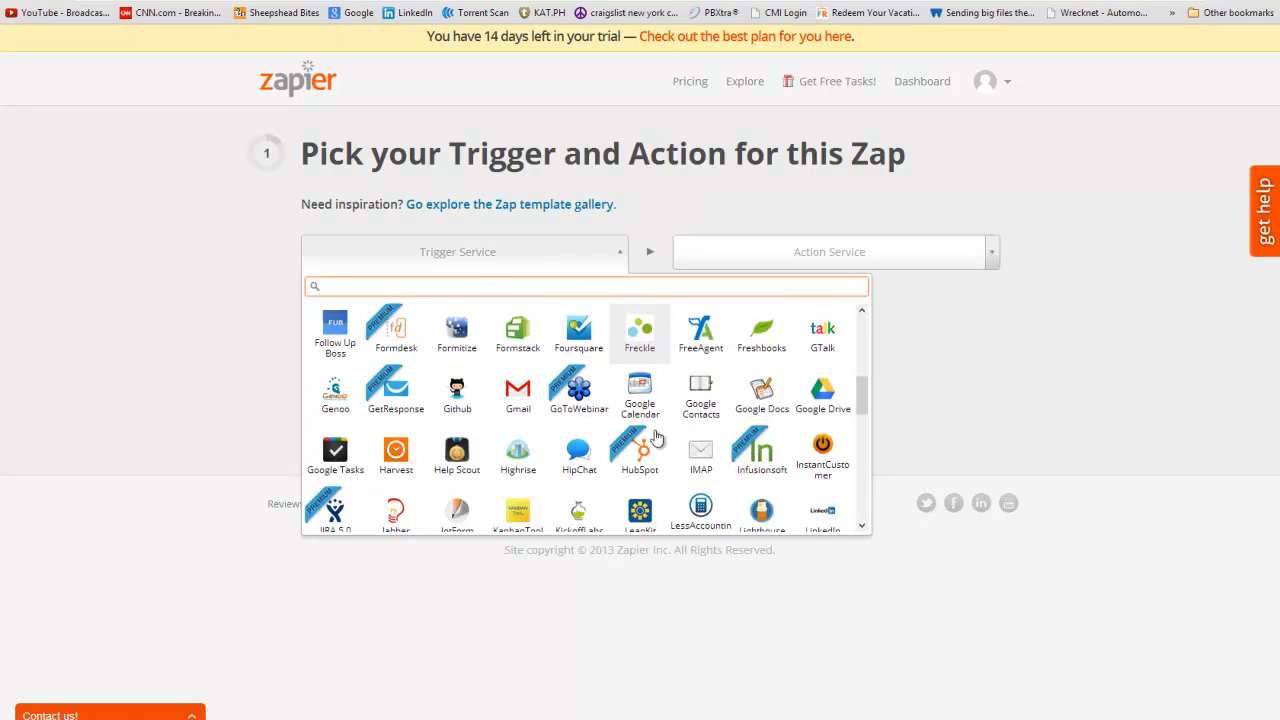
{"action": "scroll", "coordinate": [640, 440], "scroll_direction": "down", "scroll_amount": 5}
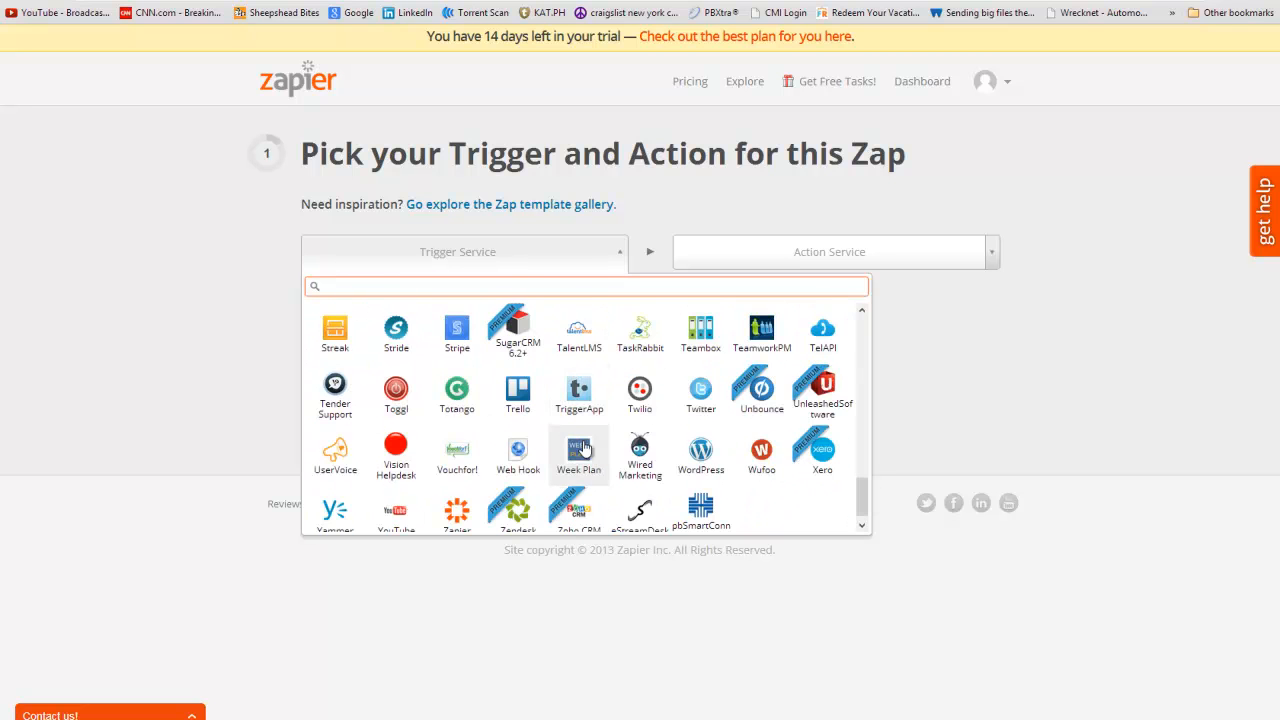
{"action": "scroll", "coordinate": [597, 456], "scroll_direction": "up", "scroll_amount": 3}
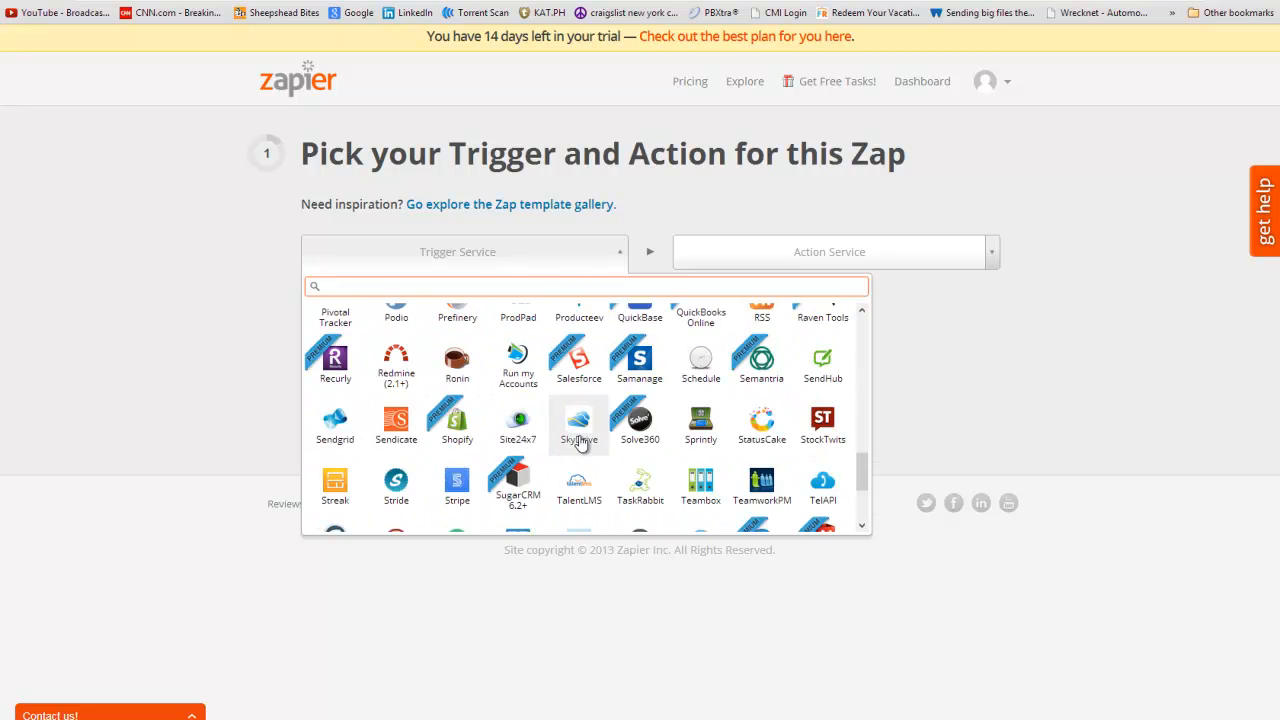
{"action": "scroll", "coordinate": [650, 450], "scroll_direction": "up", "scroll_amount": 1}
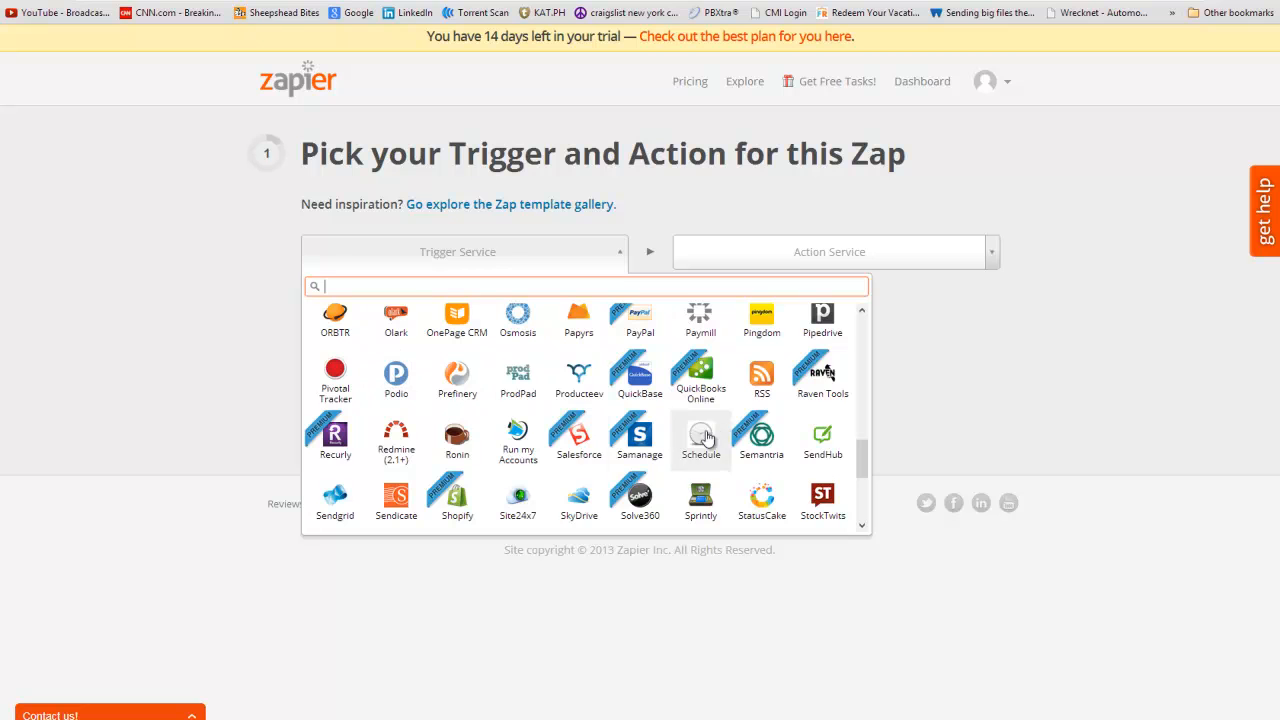
{"action": "scroll", "coordinate": [500, 495], "scroll_direction": "down", "scroll_amount": 1}
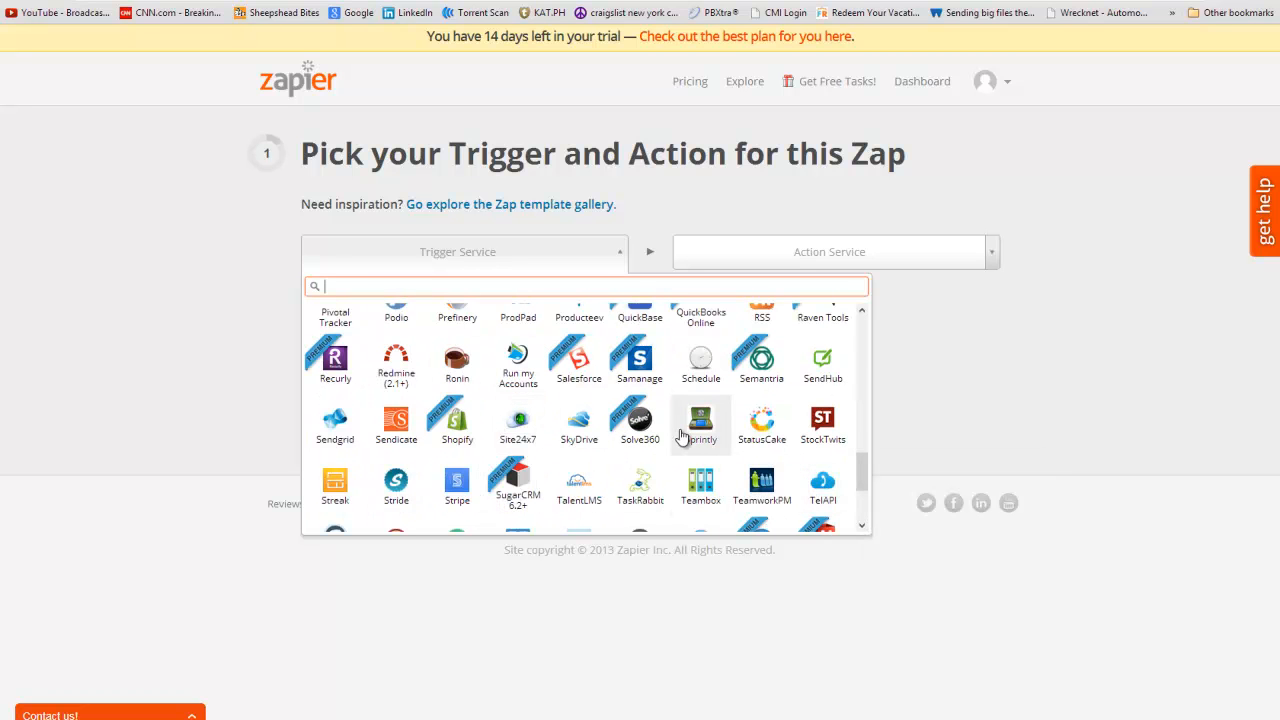
{"action": "left_click", "coordinate": [578, 428]}
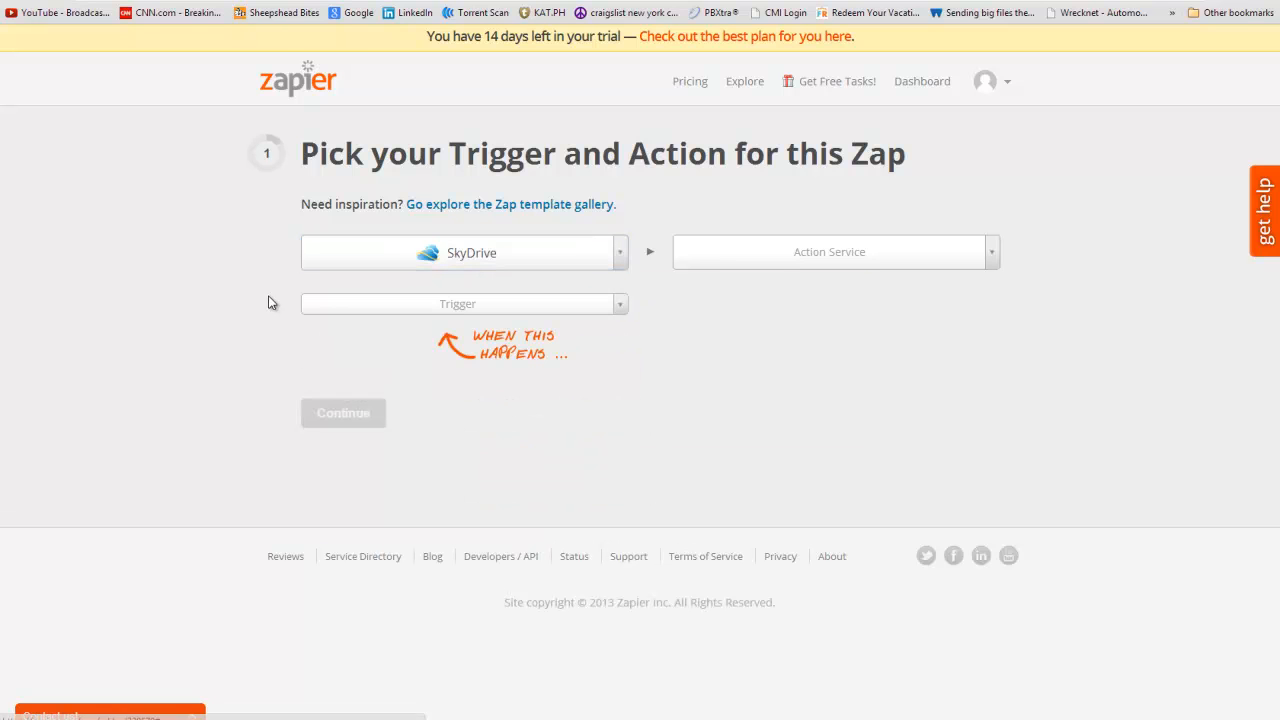
{"action": "left_click", "coordinate": [590, 306]}
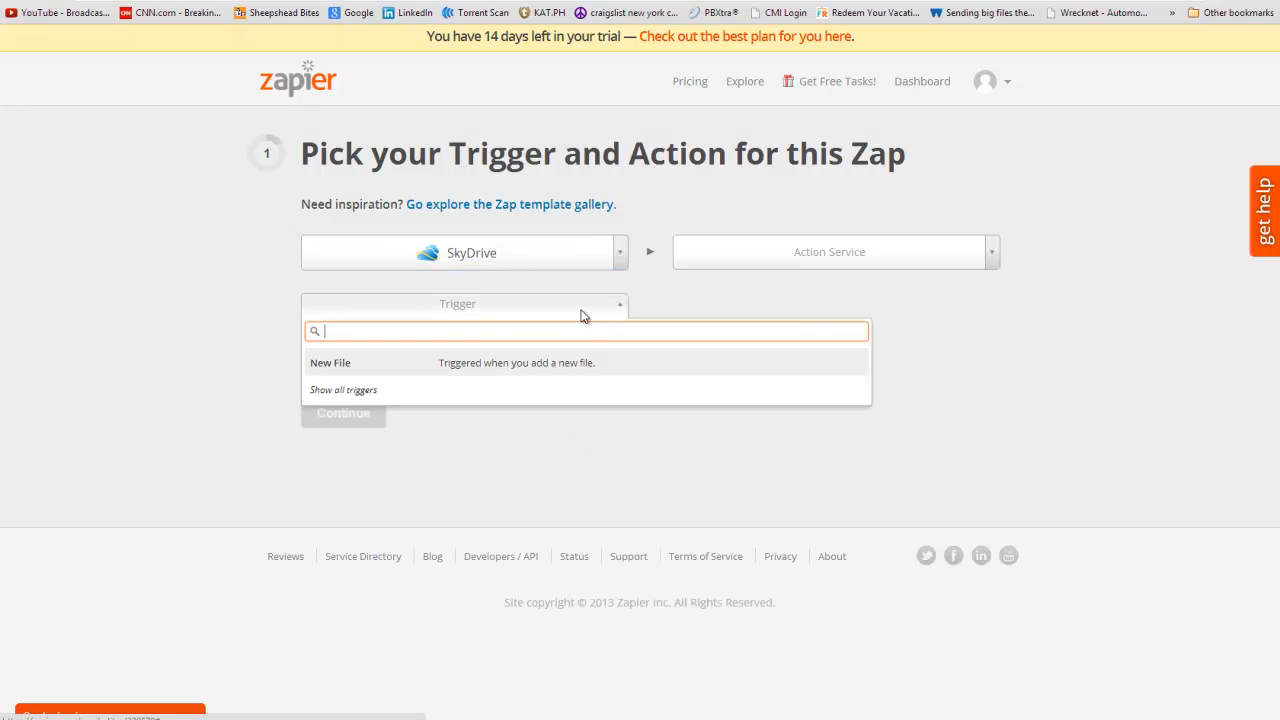
{"action": "left_click", "coordinate": [340, 368]}
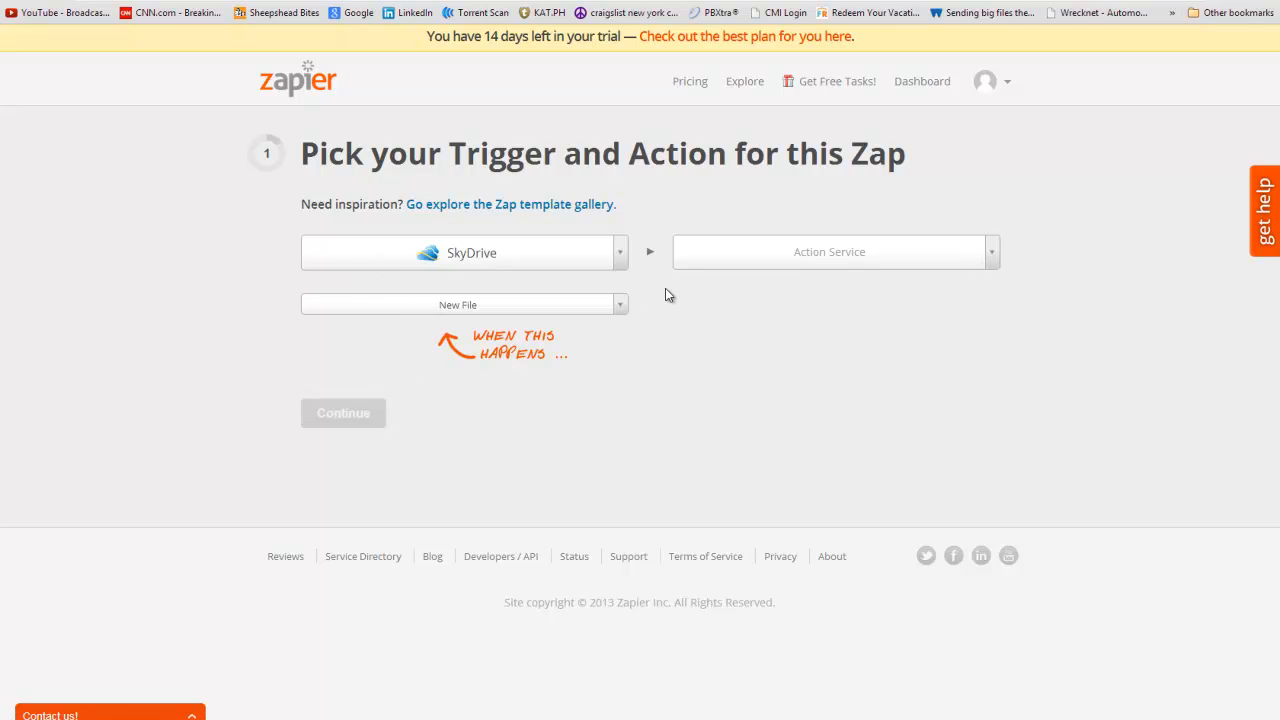
- Choose SMTP as the Zap's action service
{"action": "left_click", "coordinate": [815, 252]}
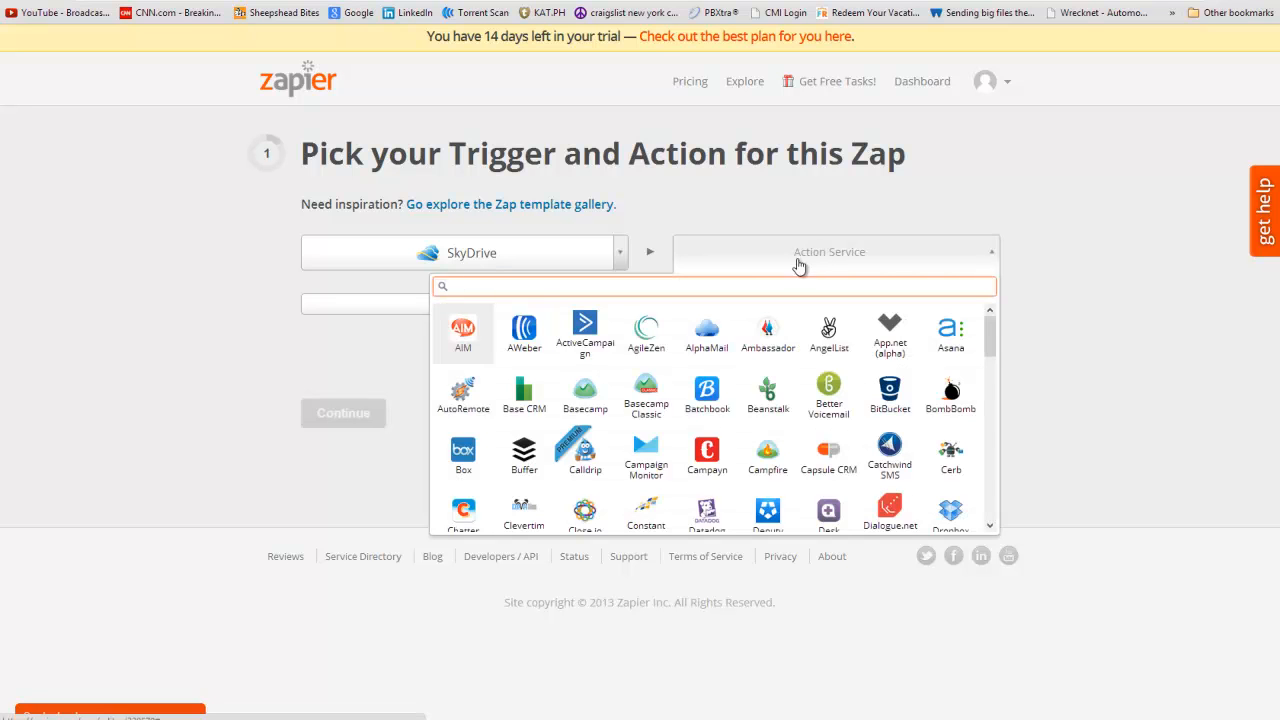
{"action": "scroll", "coordinate": [890, 400], "scroll_direction": "down", "scroll_amount": 1}
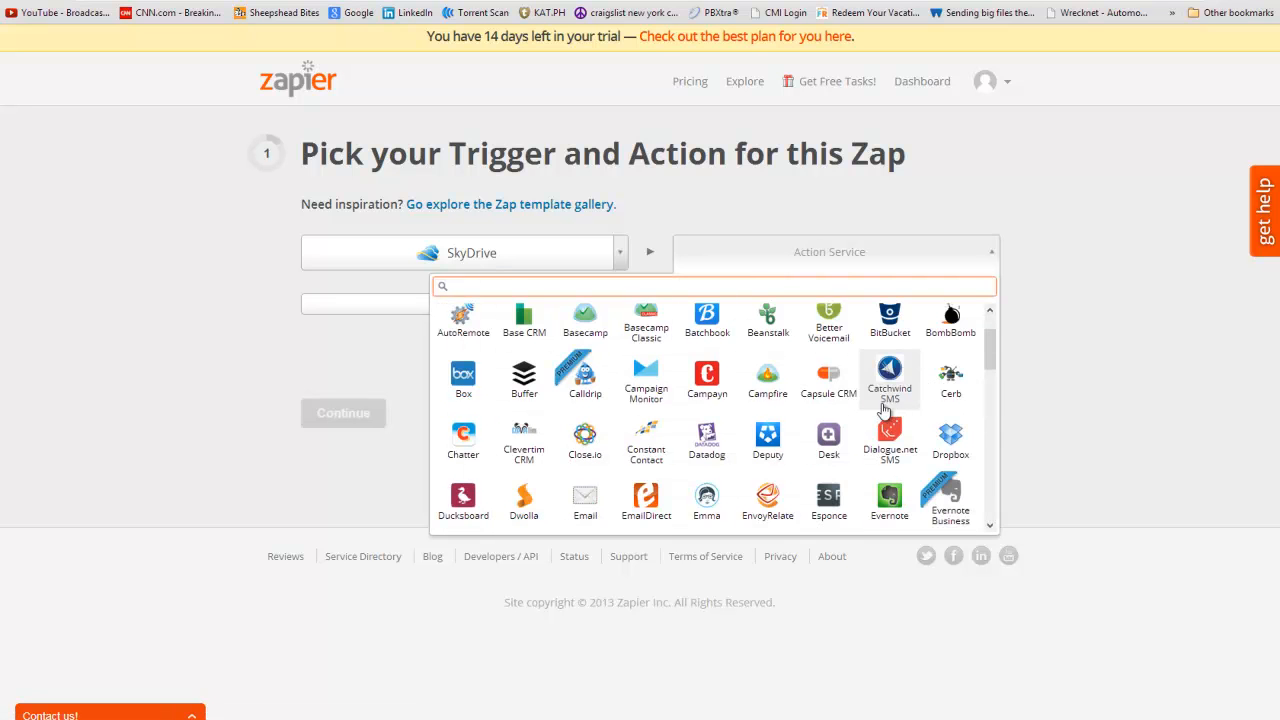
{"action": "scroll", "coordinate": [845, 415], "scroll_direction": "down", "scroll_amount": 1}
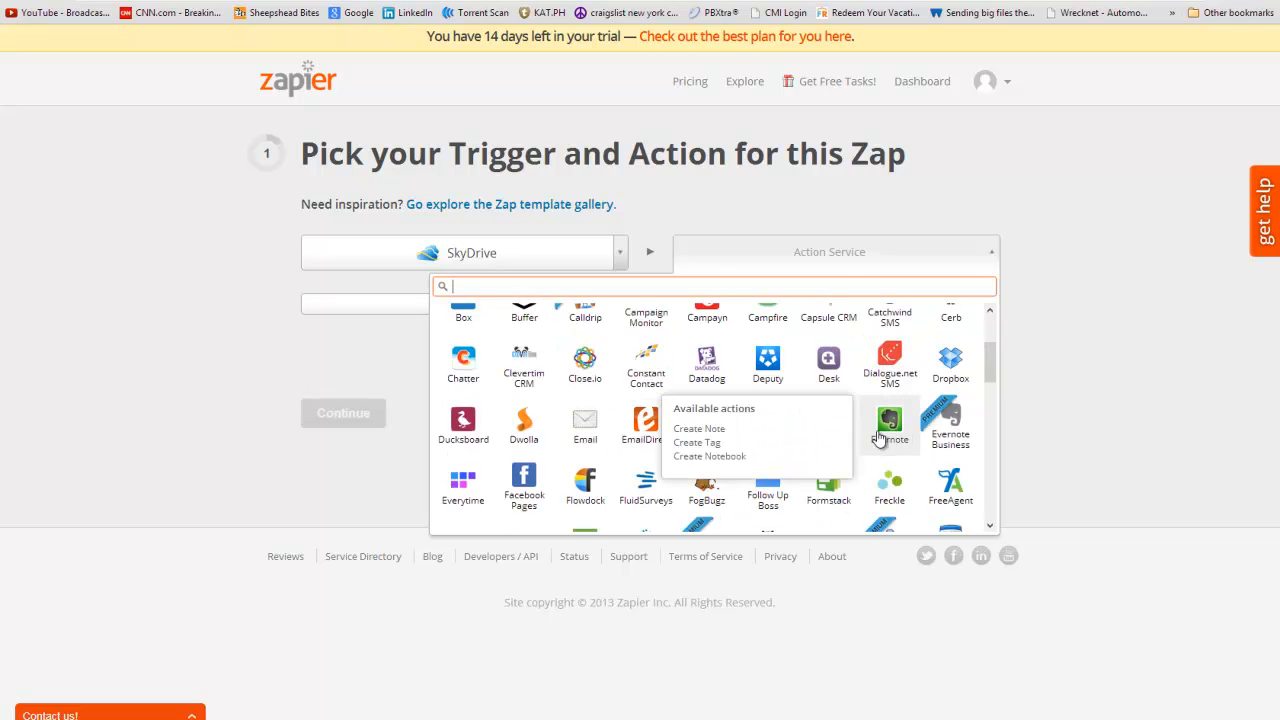
{"action": "scroll", "coordinate": [880, 440], "scroll_direction": "down", "scroll_amount": 1}
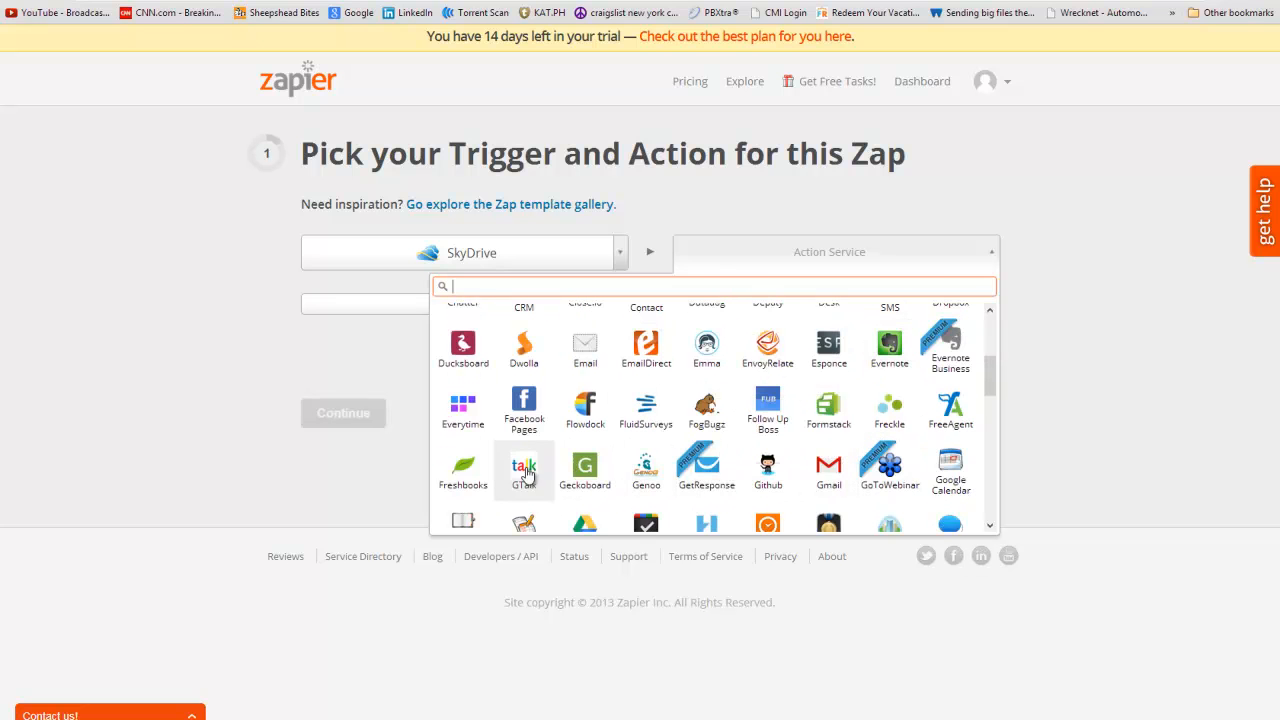
{"action": "scroll", "coordinate": [533, 485], "scroll_direction": "down", "scroll_amount": 2}
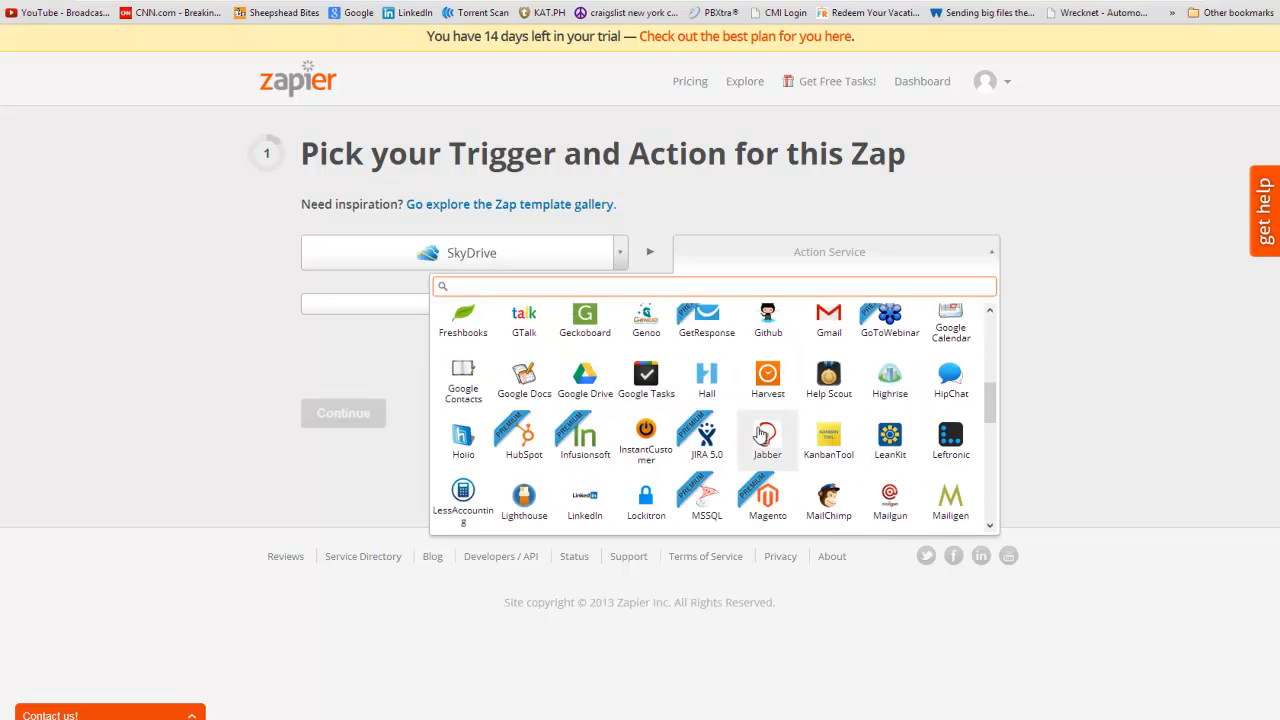
{"action": "scroll", "coordinate": [800, 435], "scroll_direction": "up", "scroll_amount": 3}
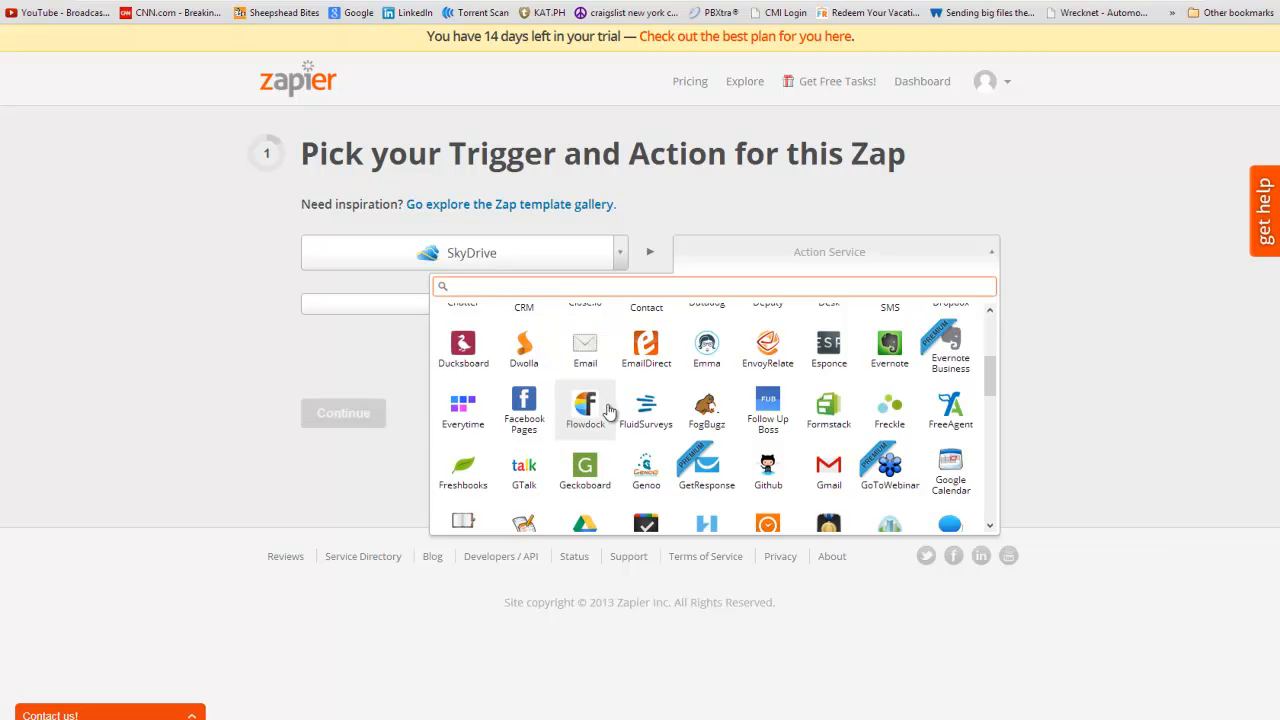
{"action": "scroll", "coordinate": [609, 420], "scroll_direction": "down", "scroll_amount": 3}
{"action": "scroll", "coordinate": [609, 425], "scroll_direction": "up", "scroll_amount": 3}
{"action": "scroll", "coordinate": [624, 443], "scroll_direction": "up", "scroll_amount": 1}
{"action": "scroll", "coordinate": [624, 443], "scroll_direction": "up", "scroll_amount": 1}
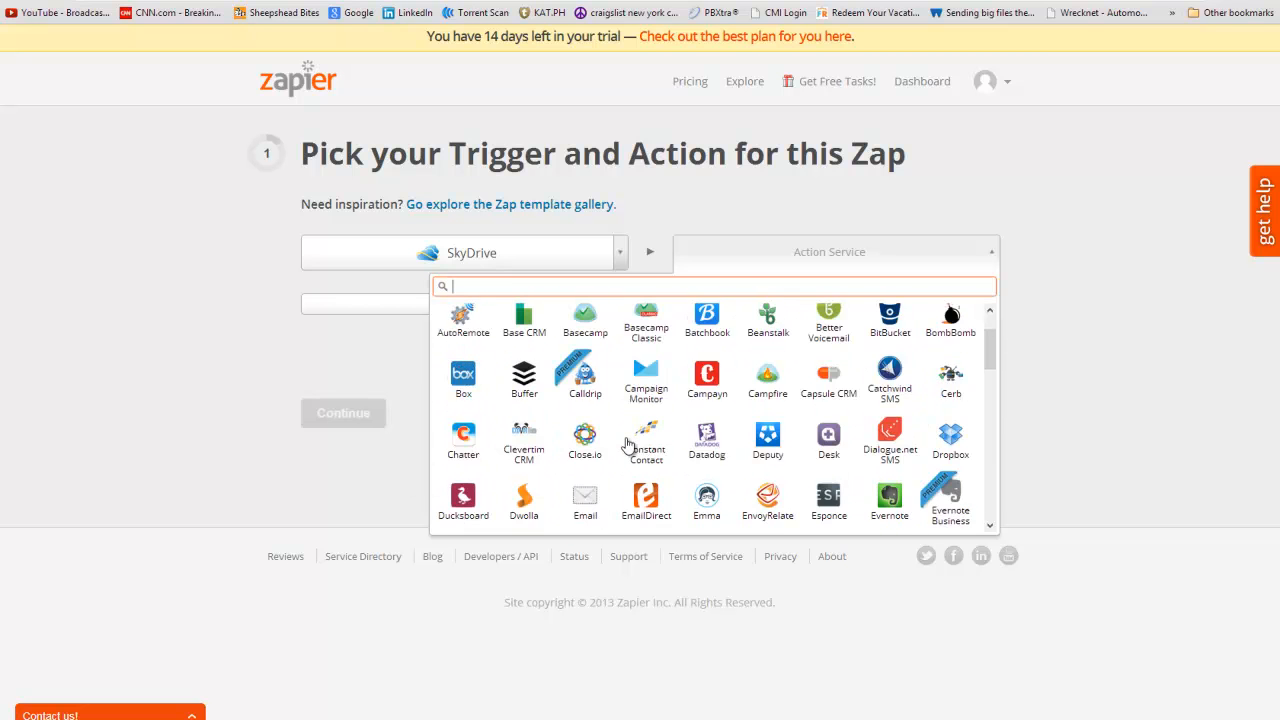
{"action": "scroll", "coordinate": [626, 444], "scroll_direction": "down", "scroll_amount": 3}
{"action": "scroll", "coordinate": [626, 444], "scroll_direction": "down", "scroll_amount": 7}
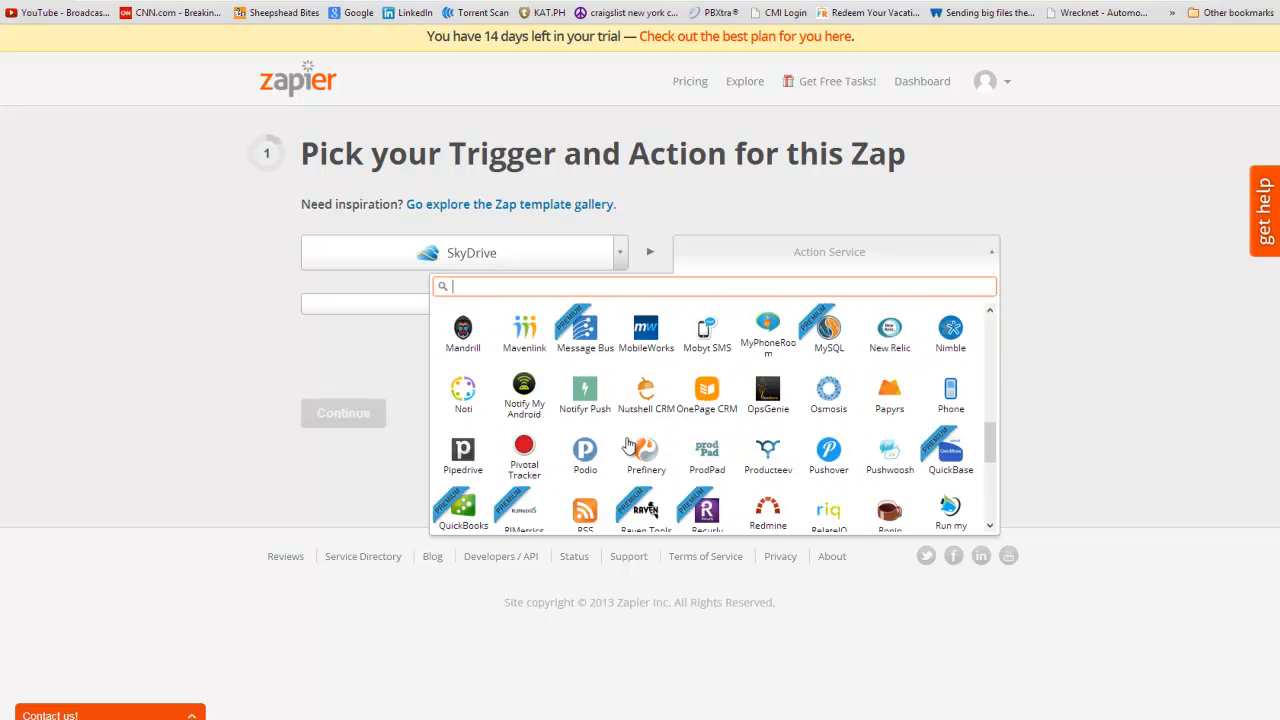
{"action": "left_click", "coordinate": [463, 500]}
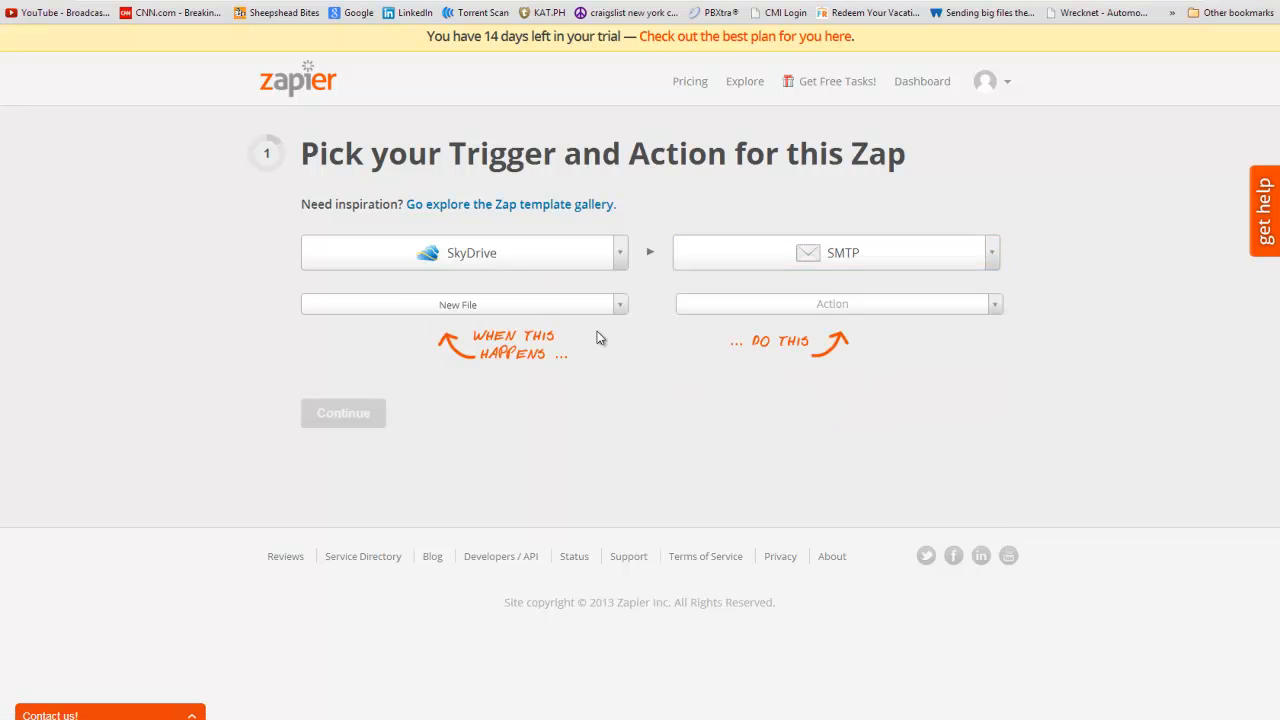
- Set the SMTP action to Send Email and continue to the account step
{"action": "left_click", "coordinate": [842, 305]}
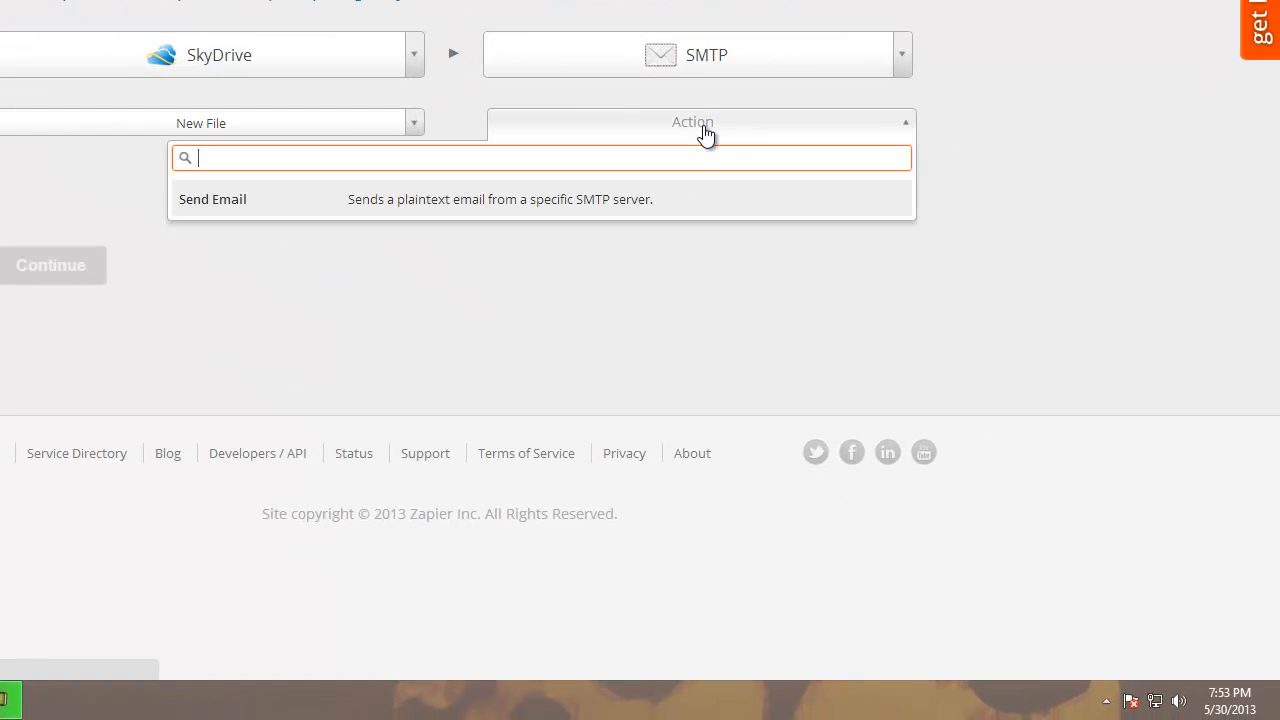
{"action": "left_click", "coordinate": [180, 199]}
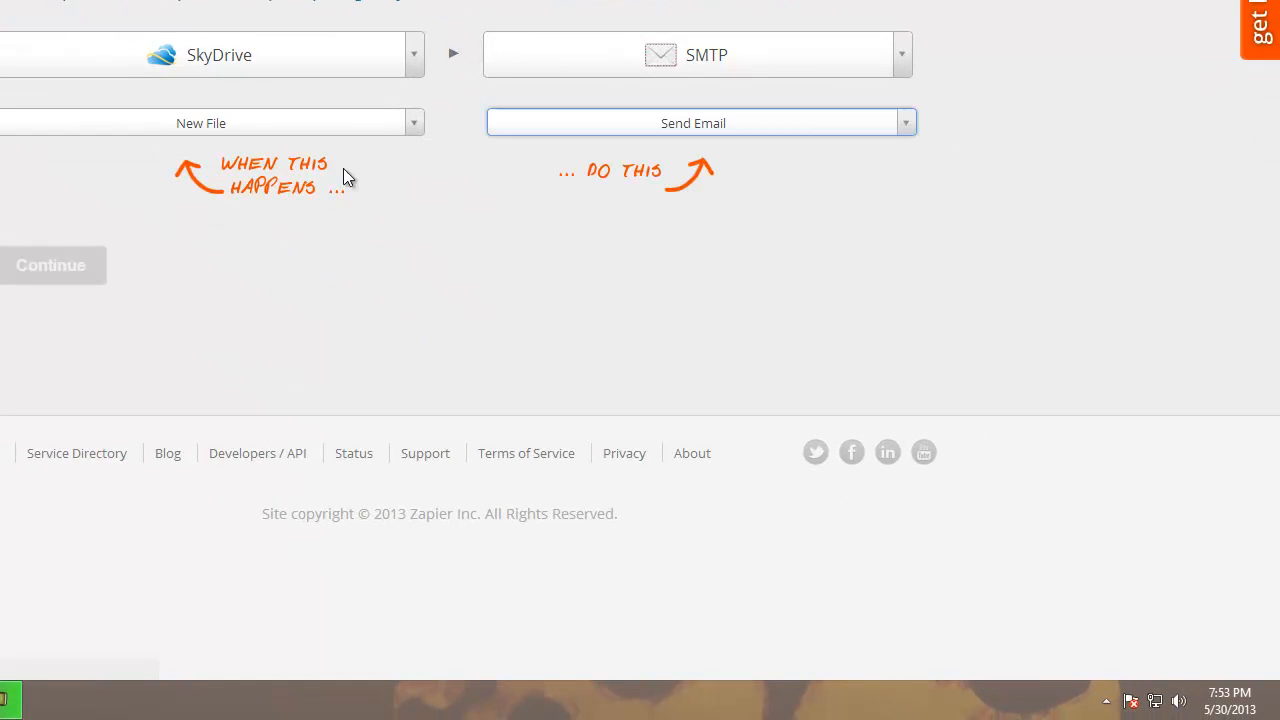
{"action": "left_click", "coordinate": [90, 278]}
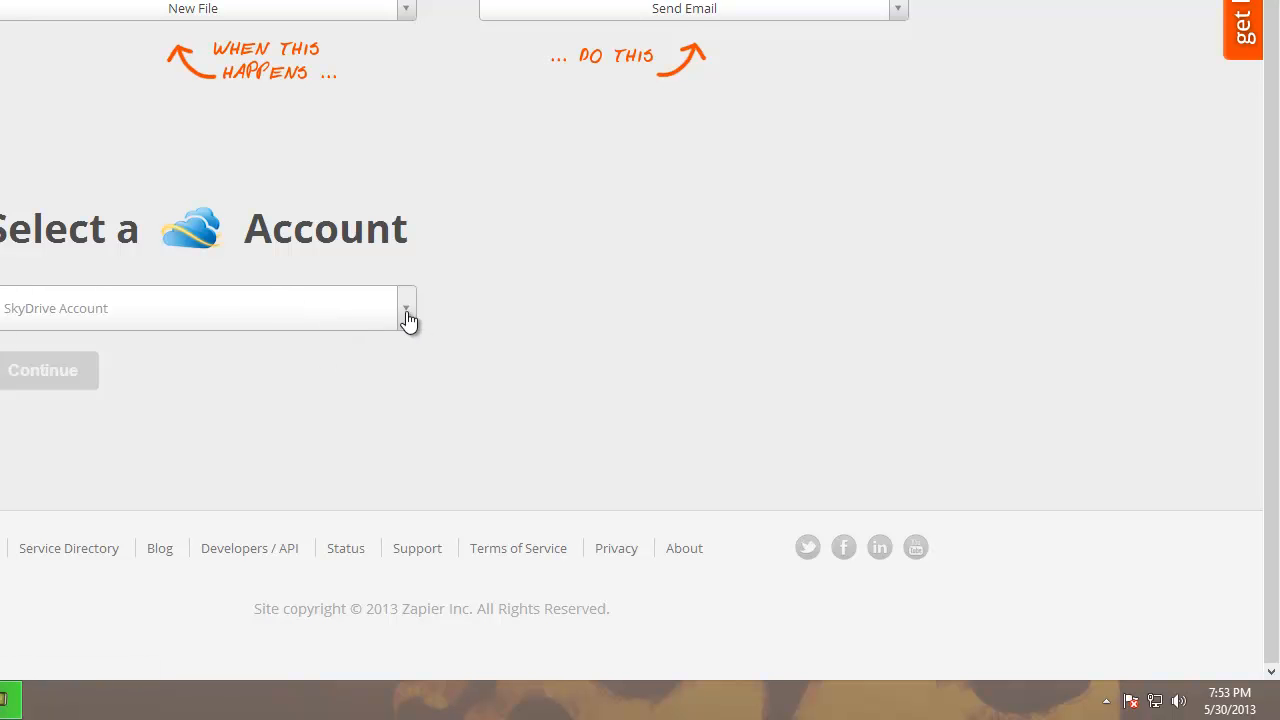
- Select the connected SkyDrive account and the existing SMTP account
{"action": "left_click", "coordinate": [408, 318]}
{"action": "left_click", "coordinate": [51, 388]}
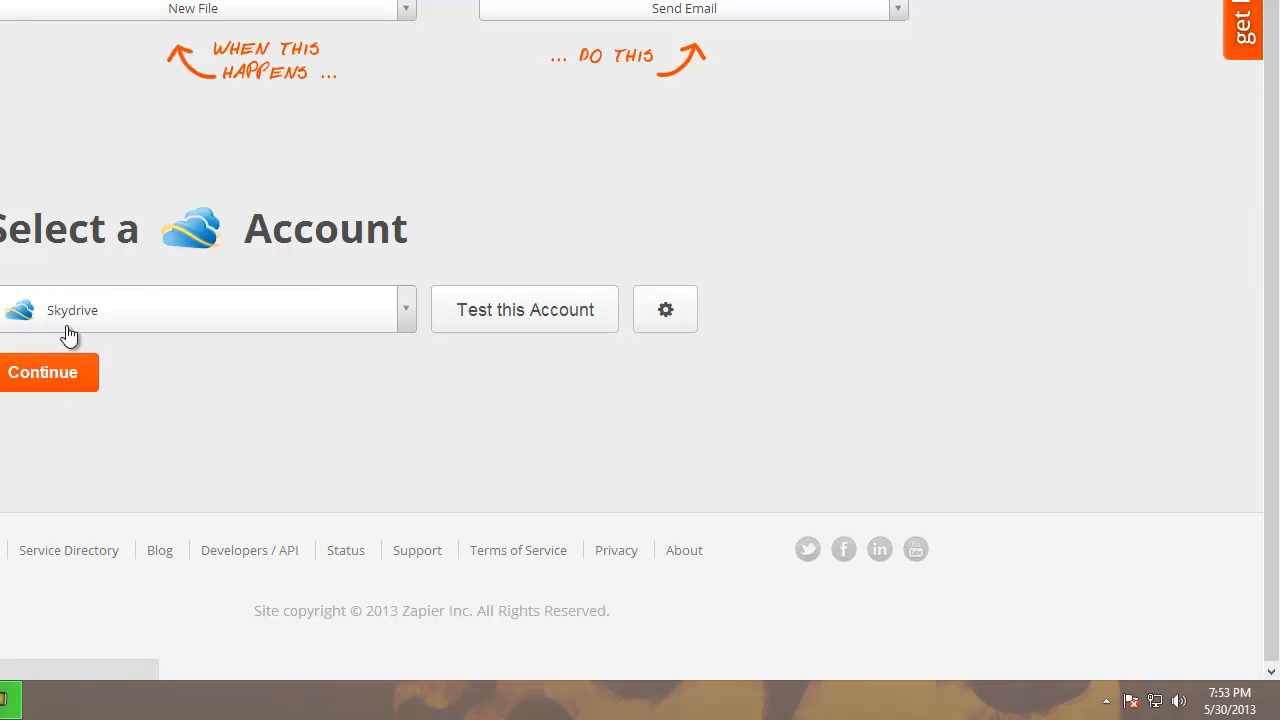
{"action": "left_click", "coordinate": [16, 385]}
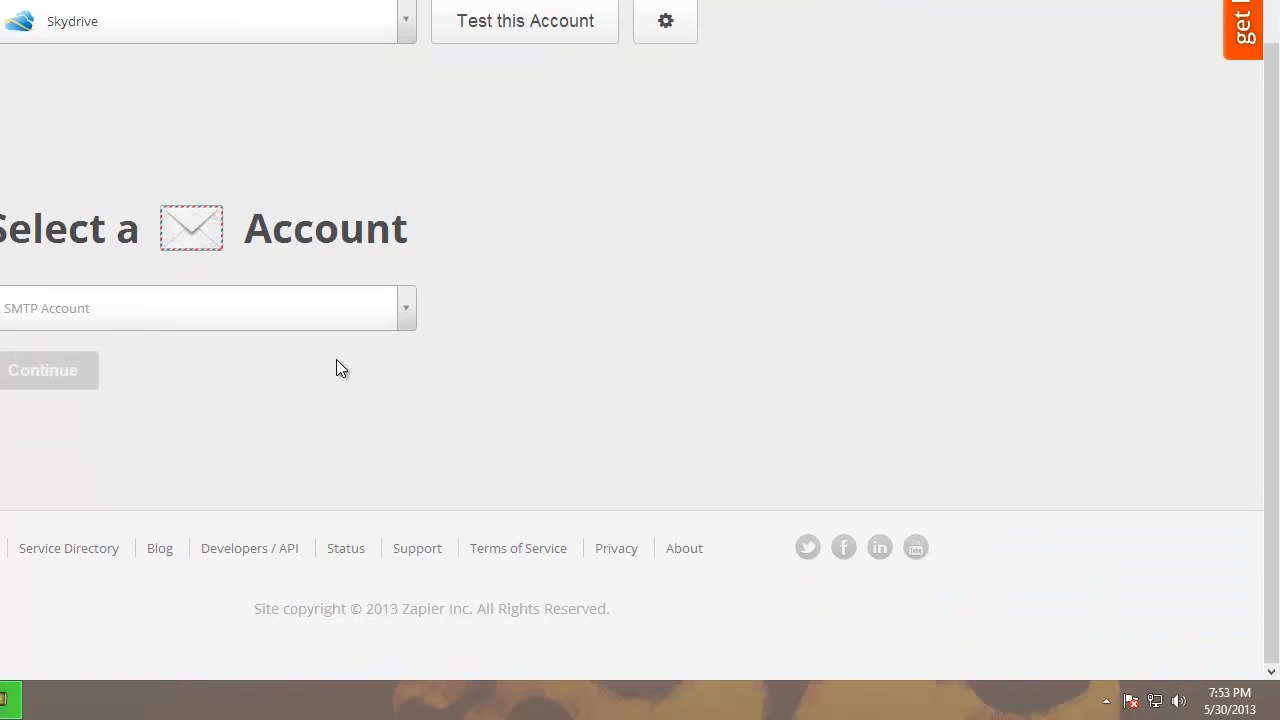
{"action": "left_click", "coordinate": [408, 318]}
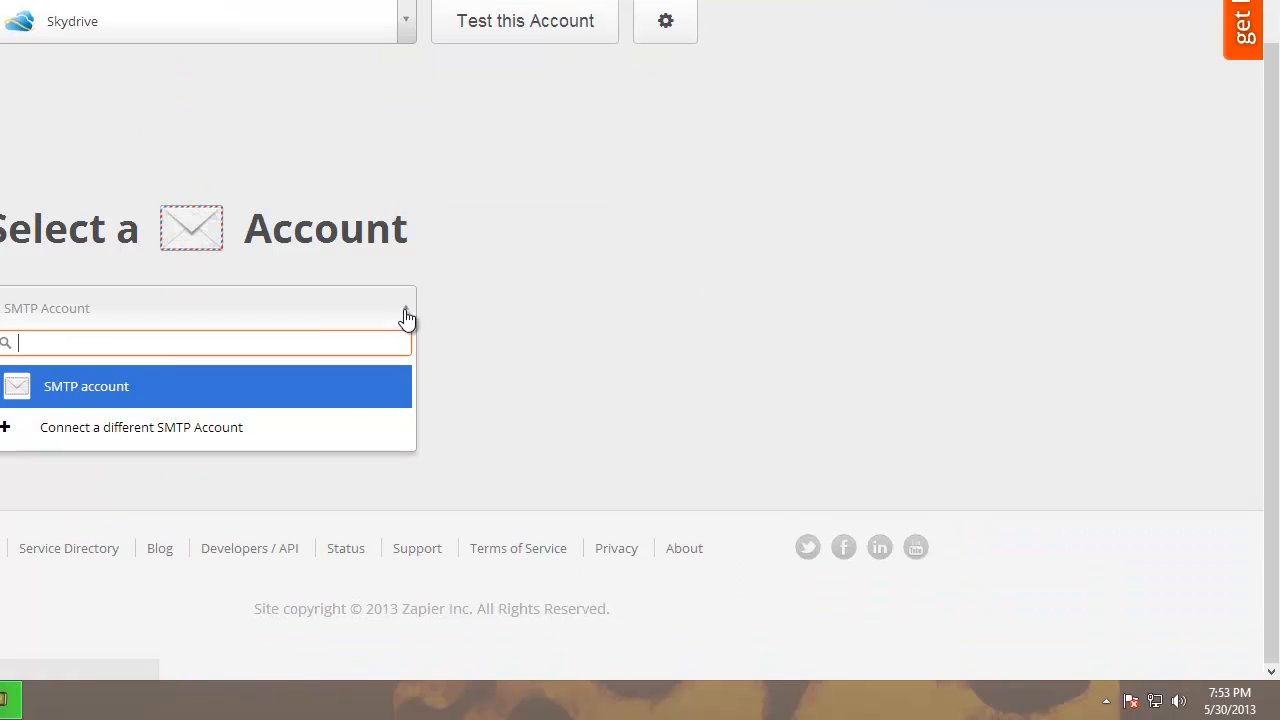
{"action": "left_click", "coordinate": [81, 382]}
{"action": "left_click", "coordinate": [76, 370]}
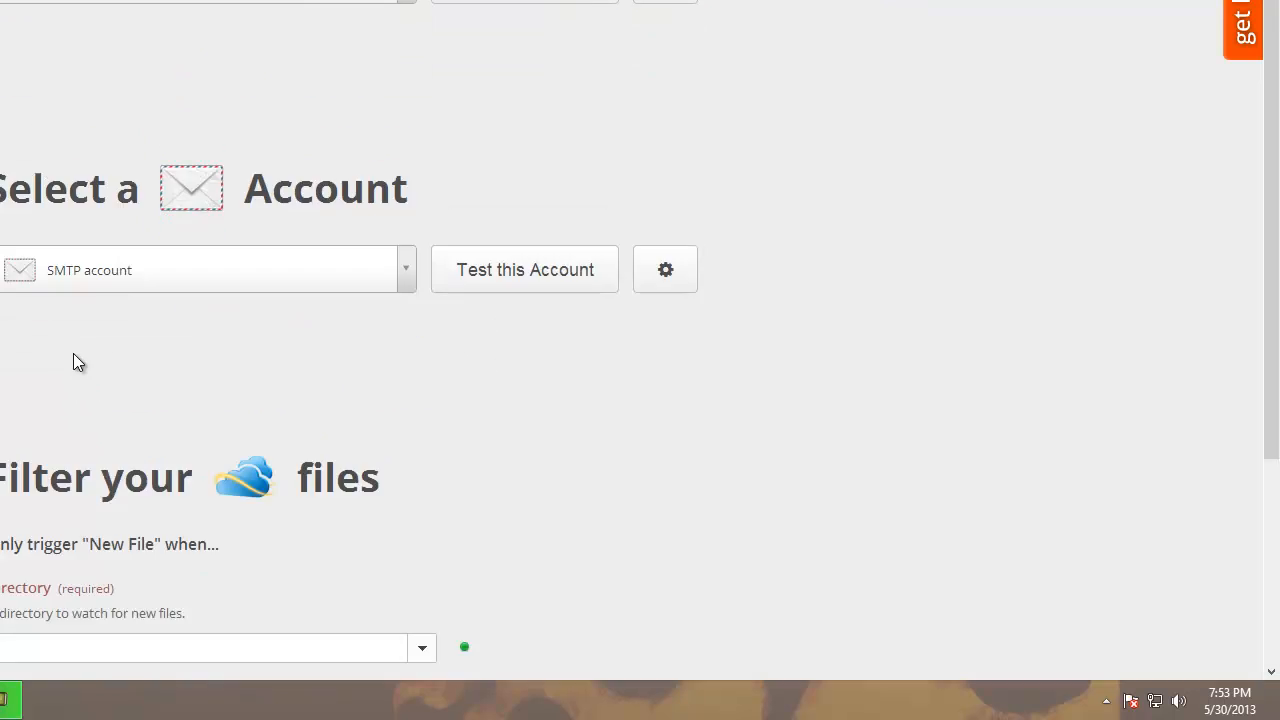
- Keep the root directory '/' as the folder watched for new files
{"action": "left_click", "coordinate": [422, 238]}
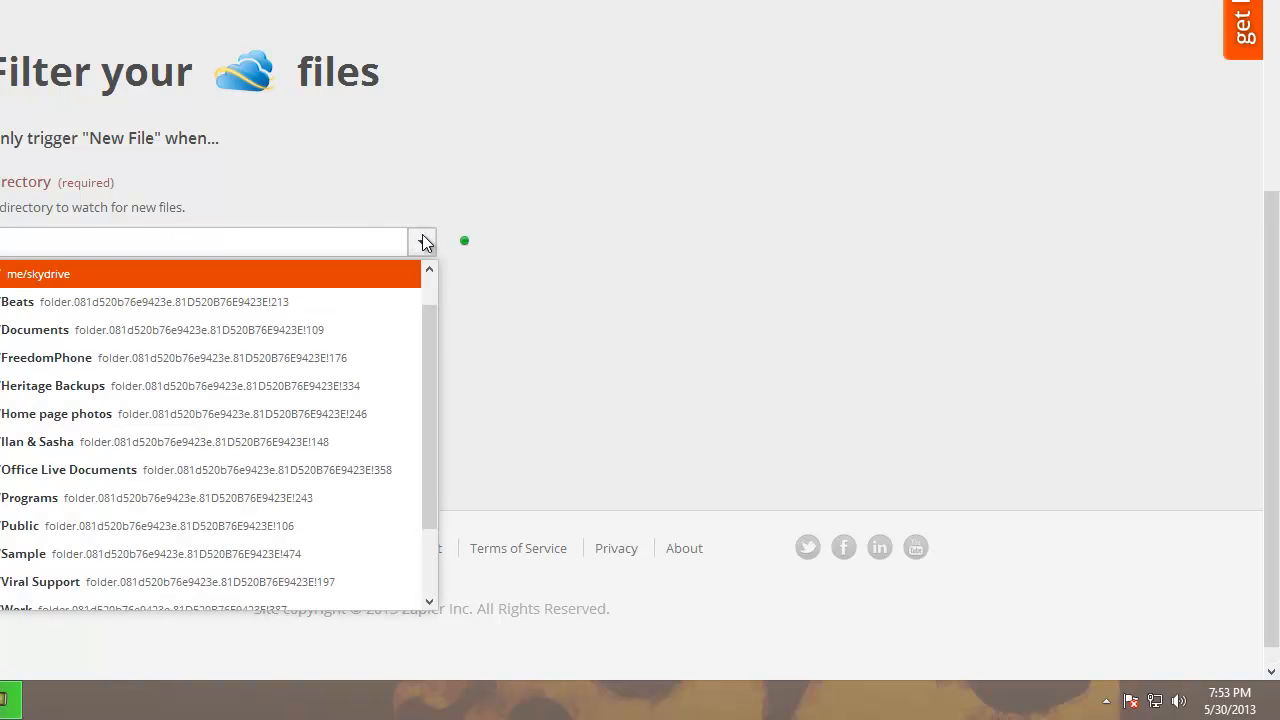
{"action": "scroll", "coordinate": [176, 529], "scroll_direction": "down", "scroll_amount": 2}
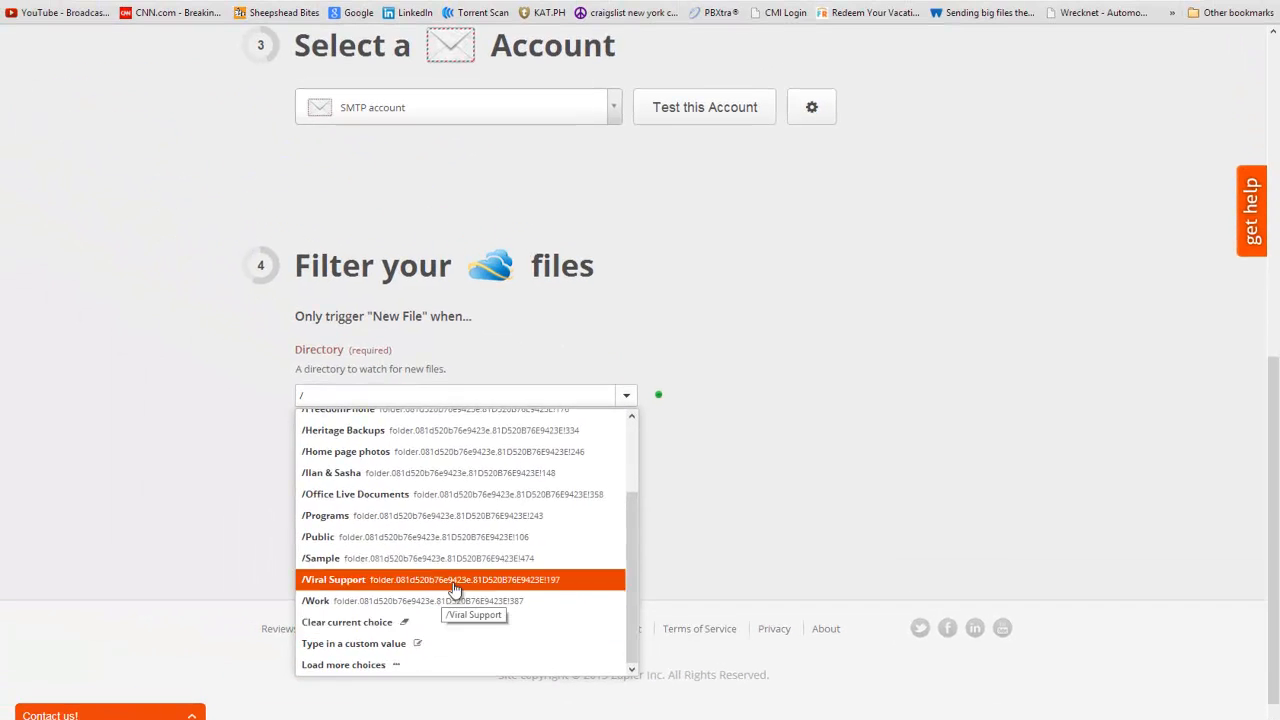
{"action": "scroll", "coordinate": [210, 496], "scroll_direction": "up", "scroll_amount": 3}
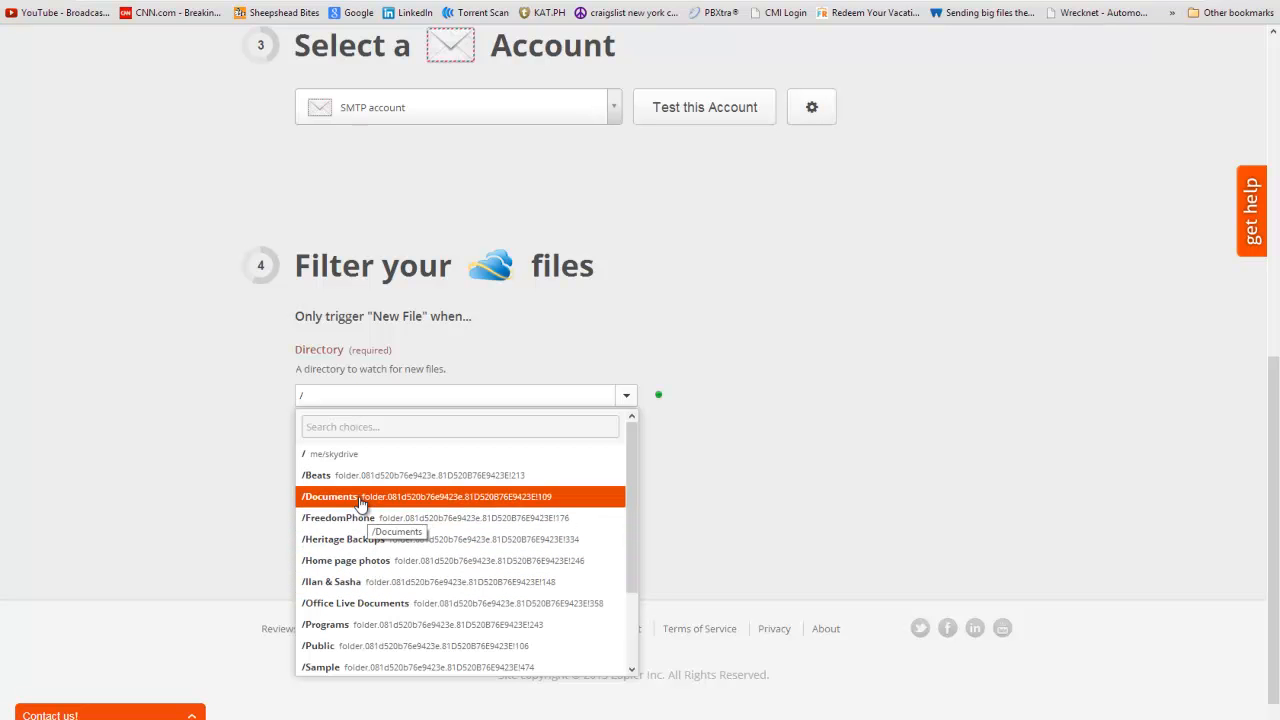
{"action": "scroll", "coordinate": [388, 580], "scroll_direction": "down", "scroll_amount": 2}
{"action": "scroll", "coordinate": [395, 595], "scroll_direction": "down", "scroll_amount": 1}
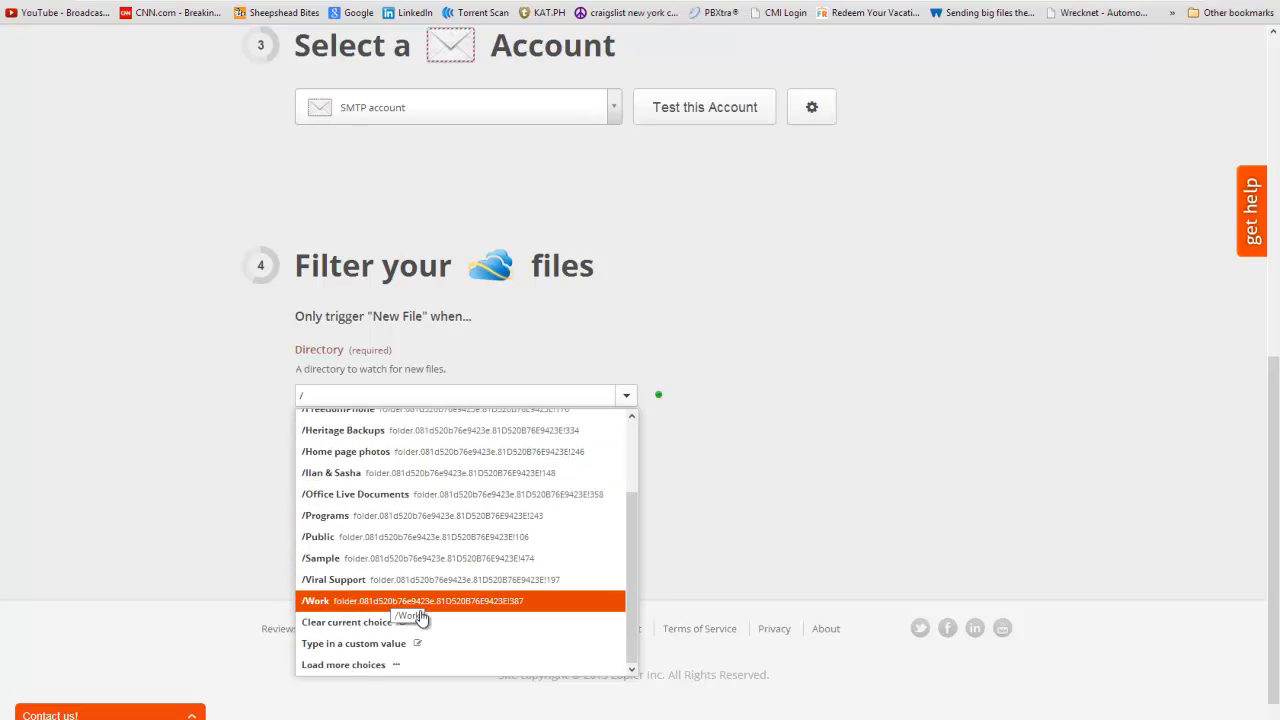
{"action": "scroll", "coordinate": [420, 612], "scroll_direction": "up", "scroll_amount": 3}
{"action": "left_click", "coordinate": [337, 453]}
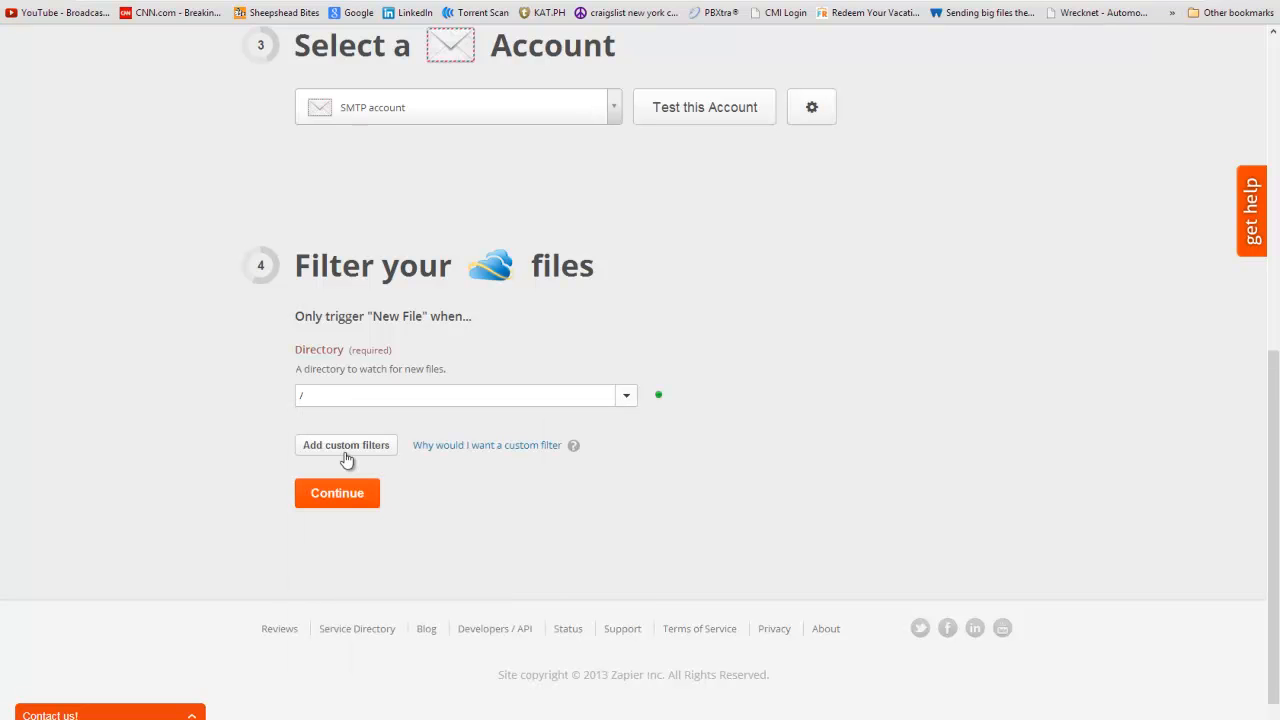
{"action": "left_click", "coordinate": [390, 400]}
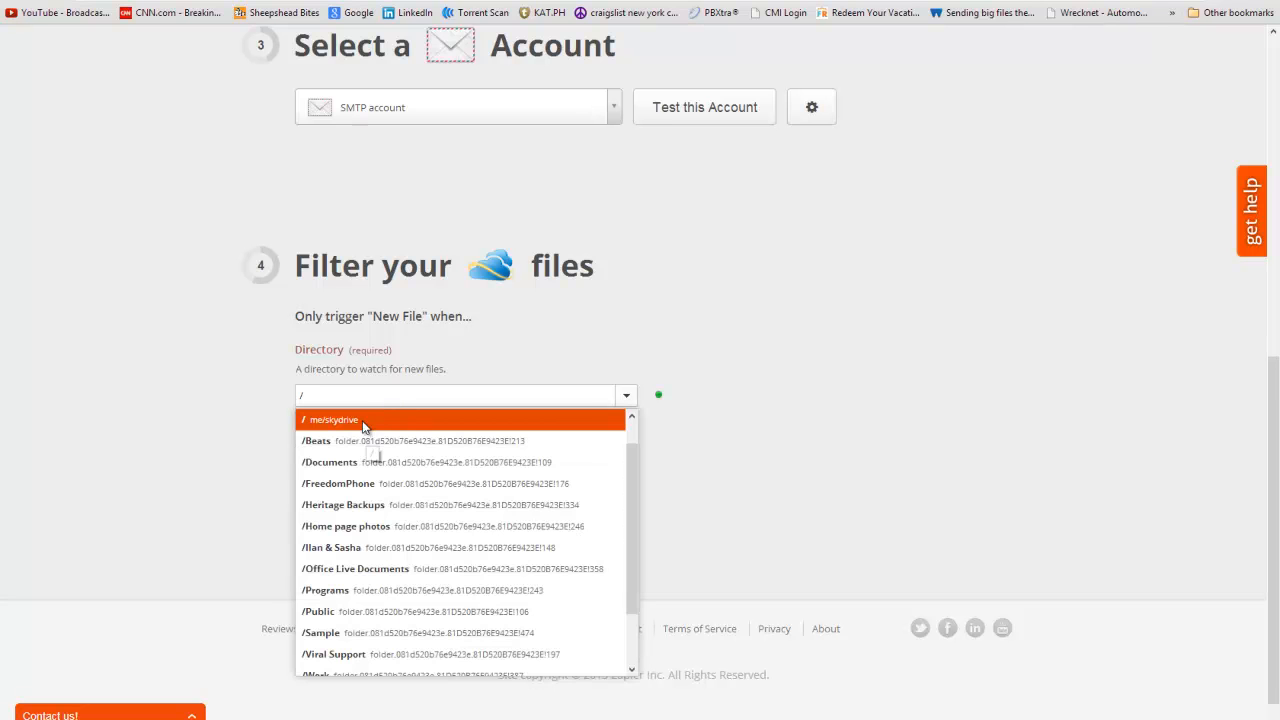
{"action": "left_click", "coordinate": [366, 420]}
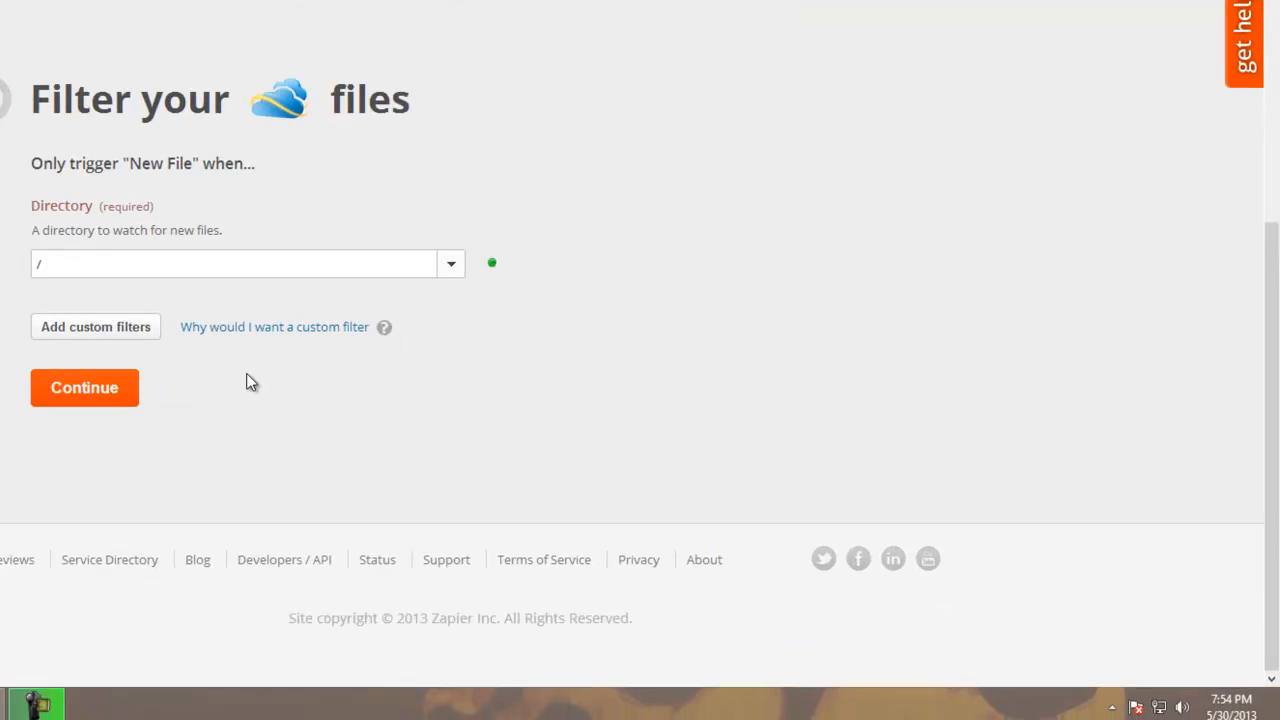
- Continue to the email setup and fill in the sender and recipient e-mail addresses
{"action": "left_click", "coordinate": [50, 371]}
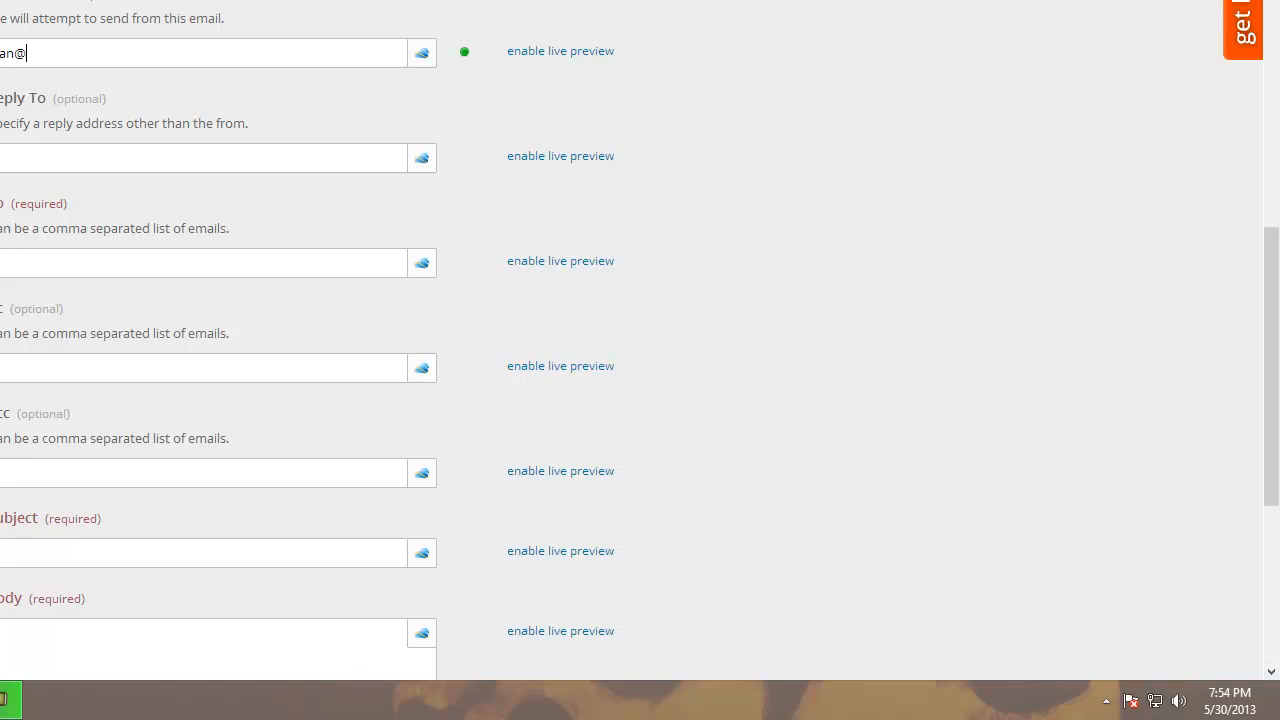
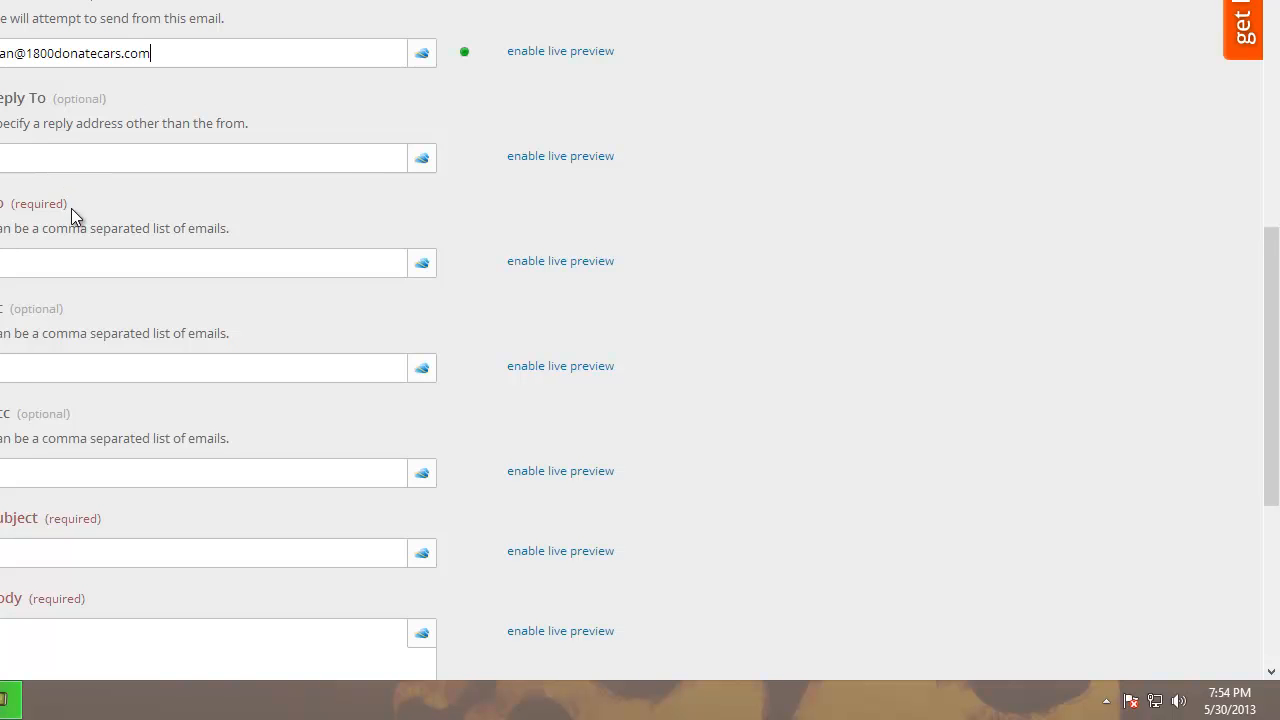
{"action": "left_click", "coordinate": [76, 265]}
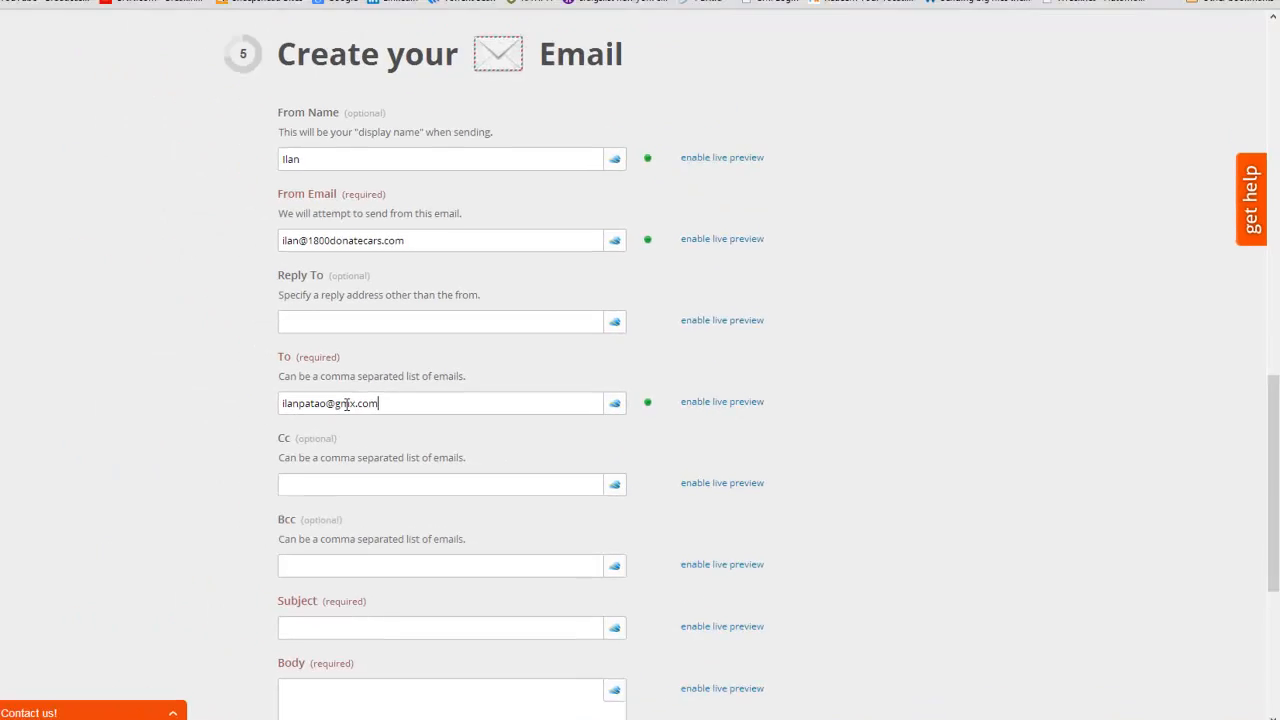
- Insert the Created Time field into the Subject, then remove it again
{"action": "scroll", "coordinate": [78, 304], "scroll_direction": "down", "scroll_amount": 1}
{"action": "left_click", "coordinate": [628, 557]}
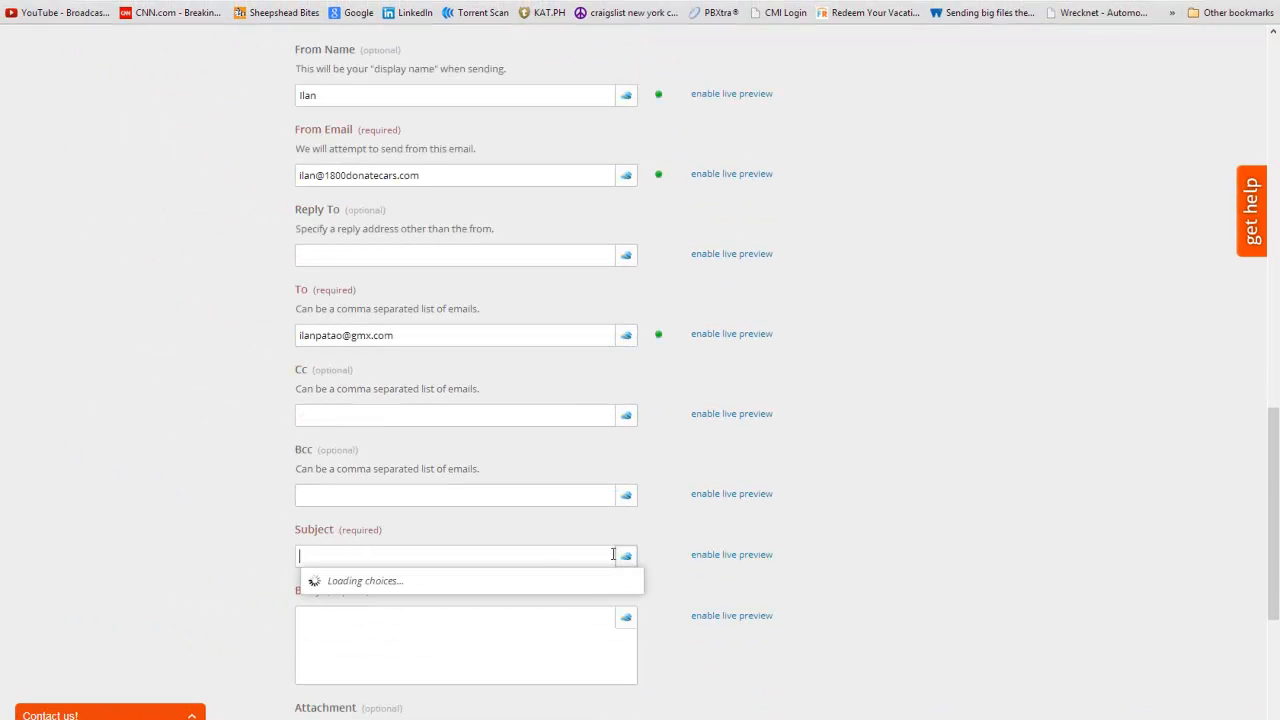
{"action": "left_click", "coordinate": [357, 555]}
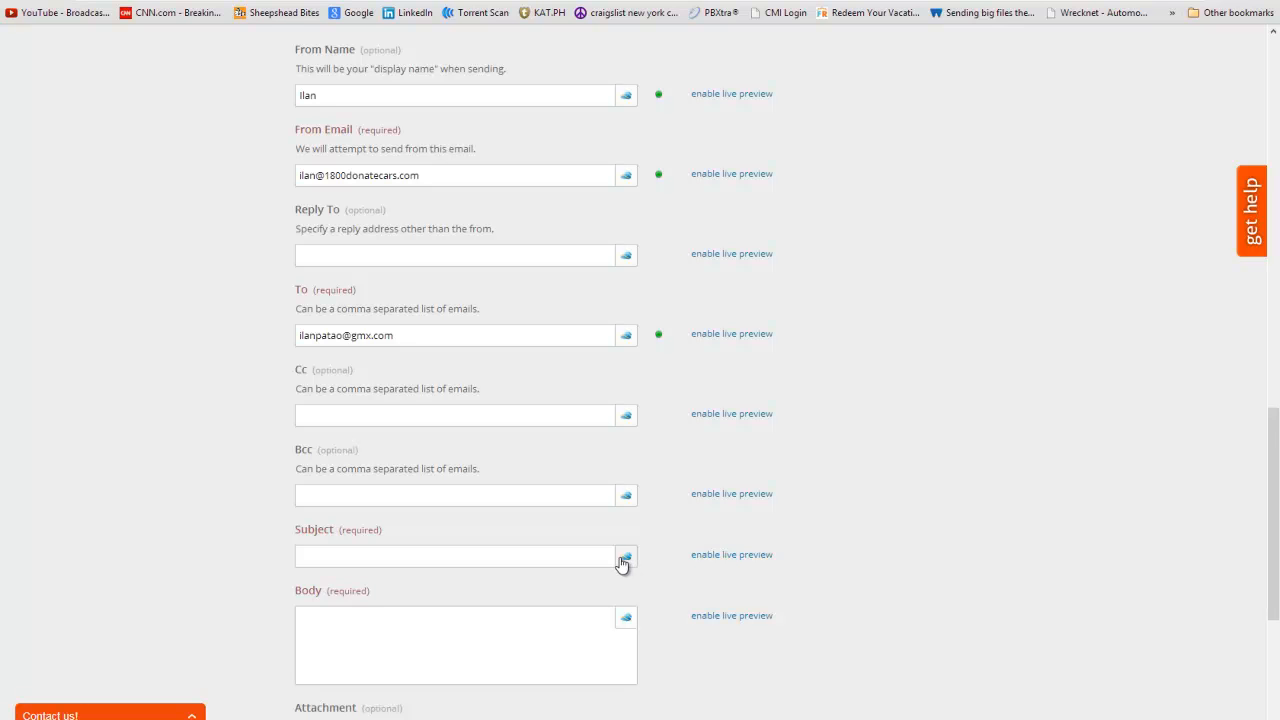
{"action": "scroll", "coordinate": [620, 563], "scroll_direction": "down", "scroll_amount": 1}
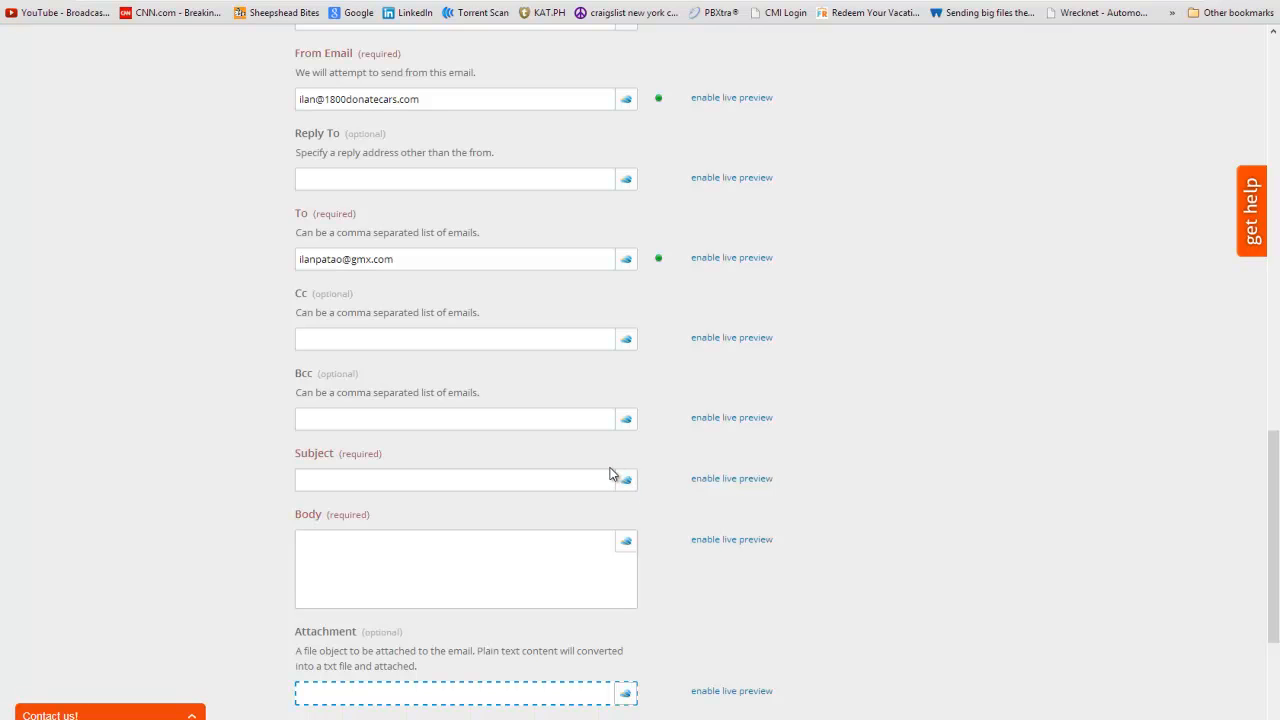
{"action": "left_click", "coordinate": [625, 480]}
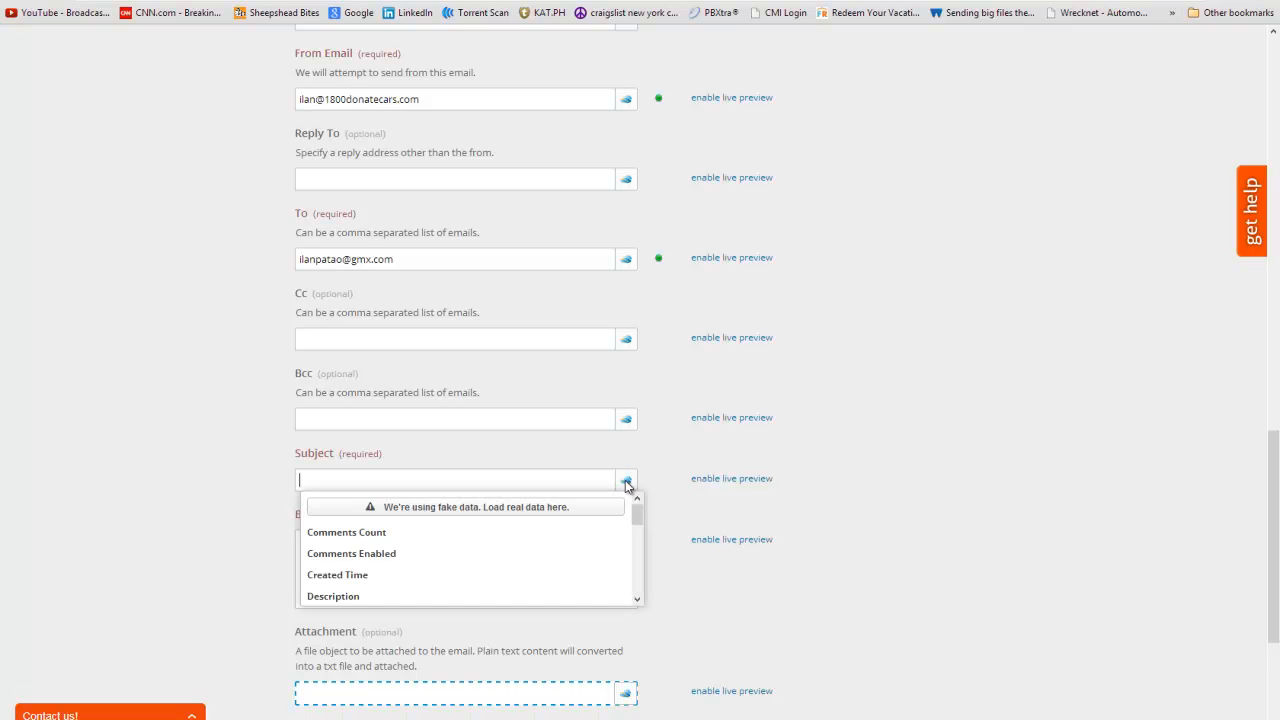
{"action": "scroll", "coordinate": [466, 556], "scroll_direction": "down", "scroll_amount": 2}
{"action": "scroll", "coordinate": [443, 560], "scroll_direction": "down", "scroll_amount": 2}
{"action": "scroll", "coordinate": [443, 564], "scroll_direction": "up", "scroll_amount": 4}
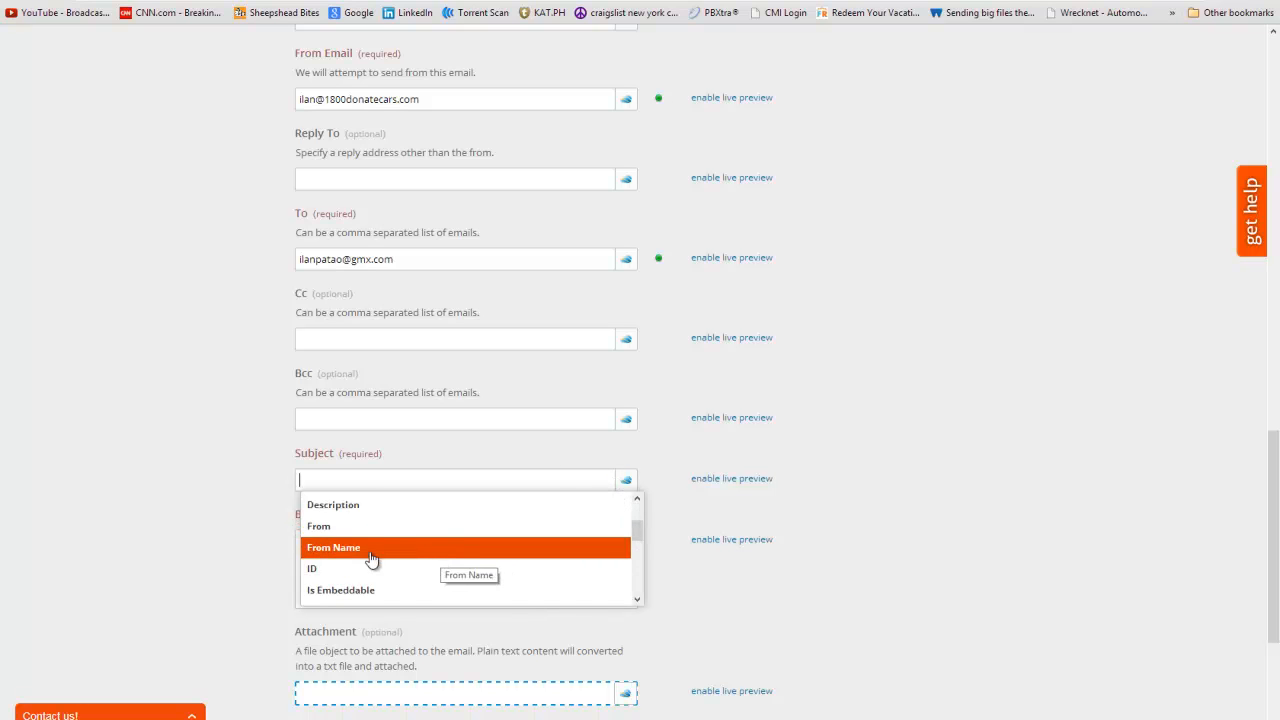
{"action": "left_click", "coordinate": [385, 576]}
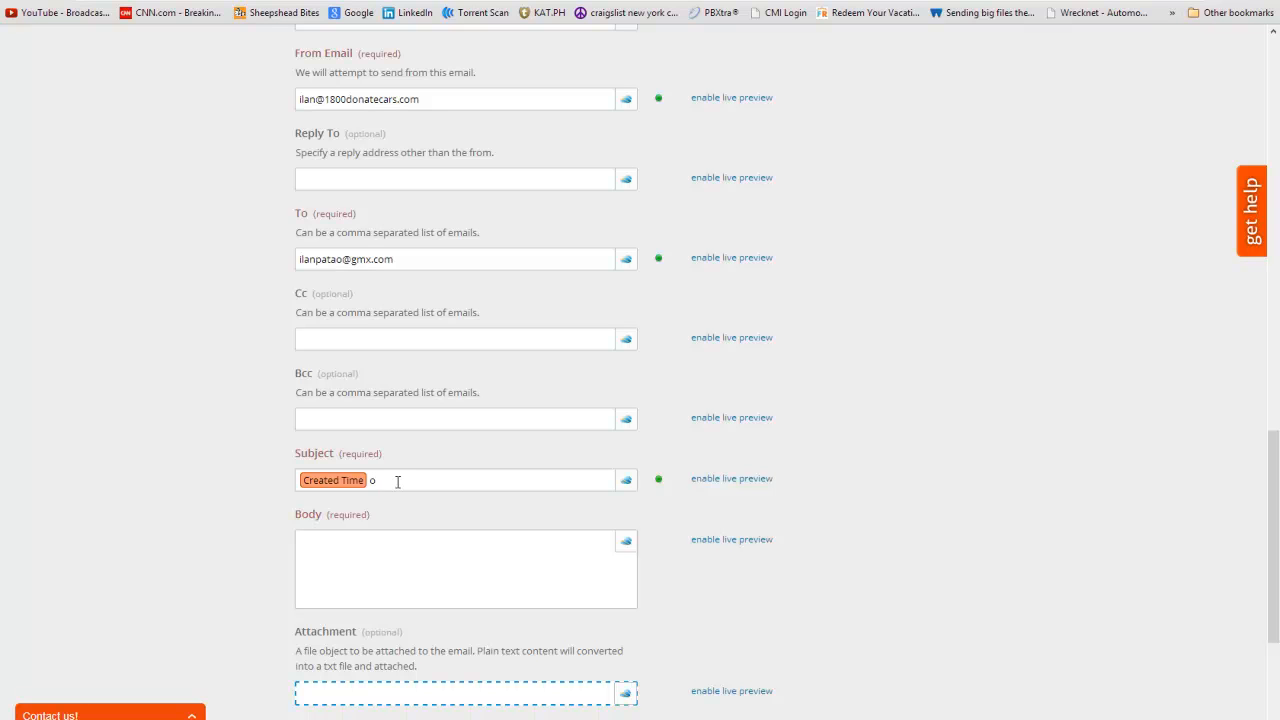
{"action": "key", "text": "BackSpace"}
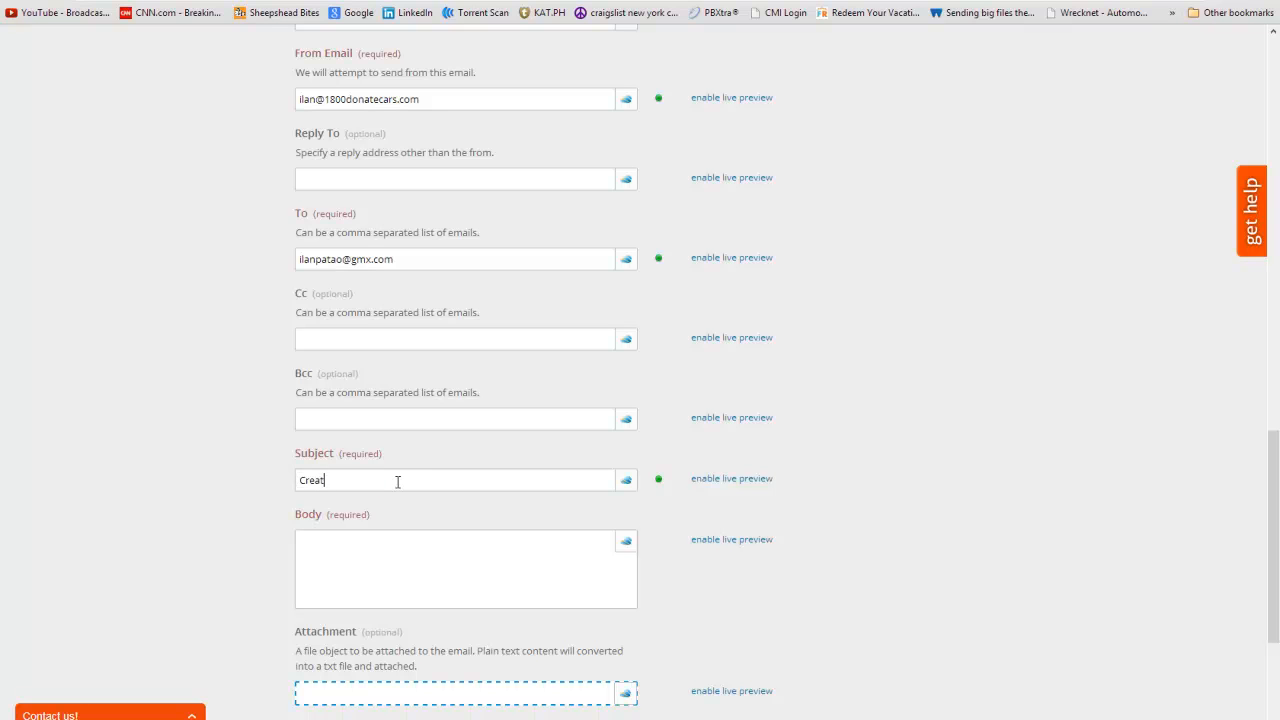
- Add Created Time after 'Created on' and the file Name at the start of the Subject
{"action": "left_click", "coordinate": [626, 480]}
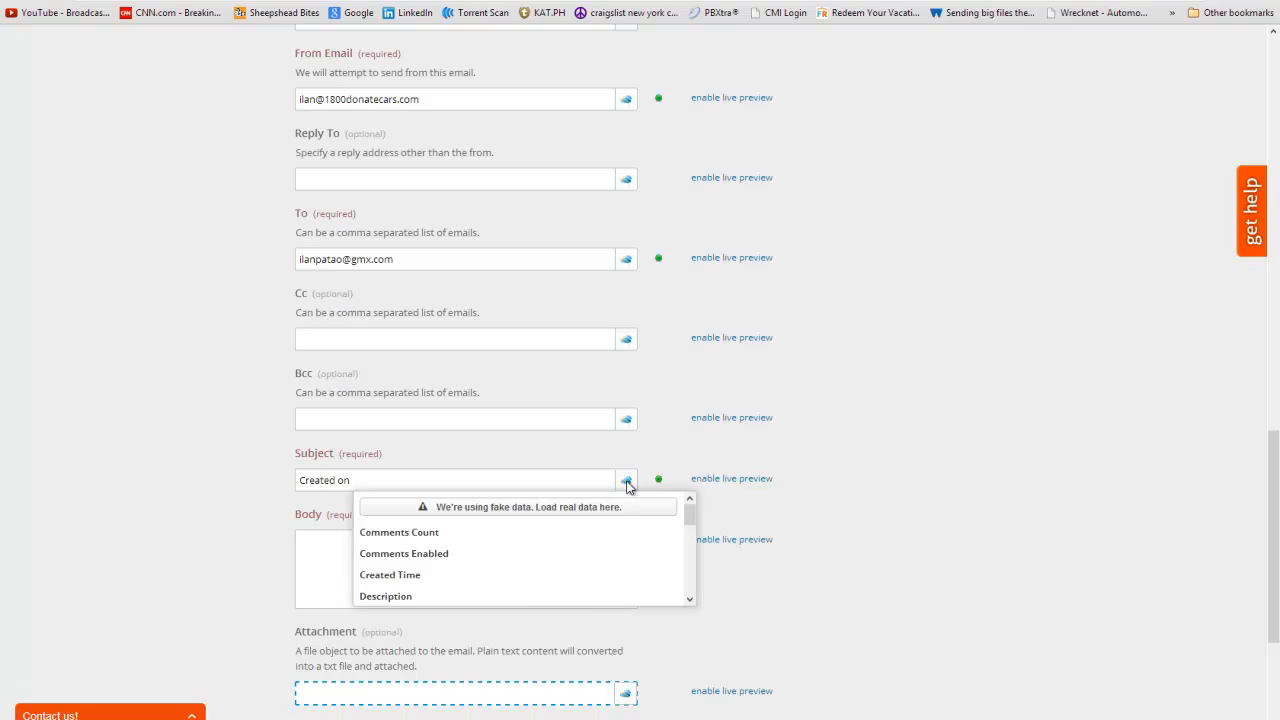
{"action": "scroll", "coordinate": [460, 557], "scroll_direction": "down", "scroll_amount": 2}
{"action": "scroll", "coordinate": [460, 557], "scroll_direction": "up", "scroll_amount": 1}
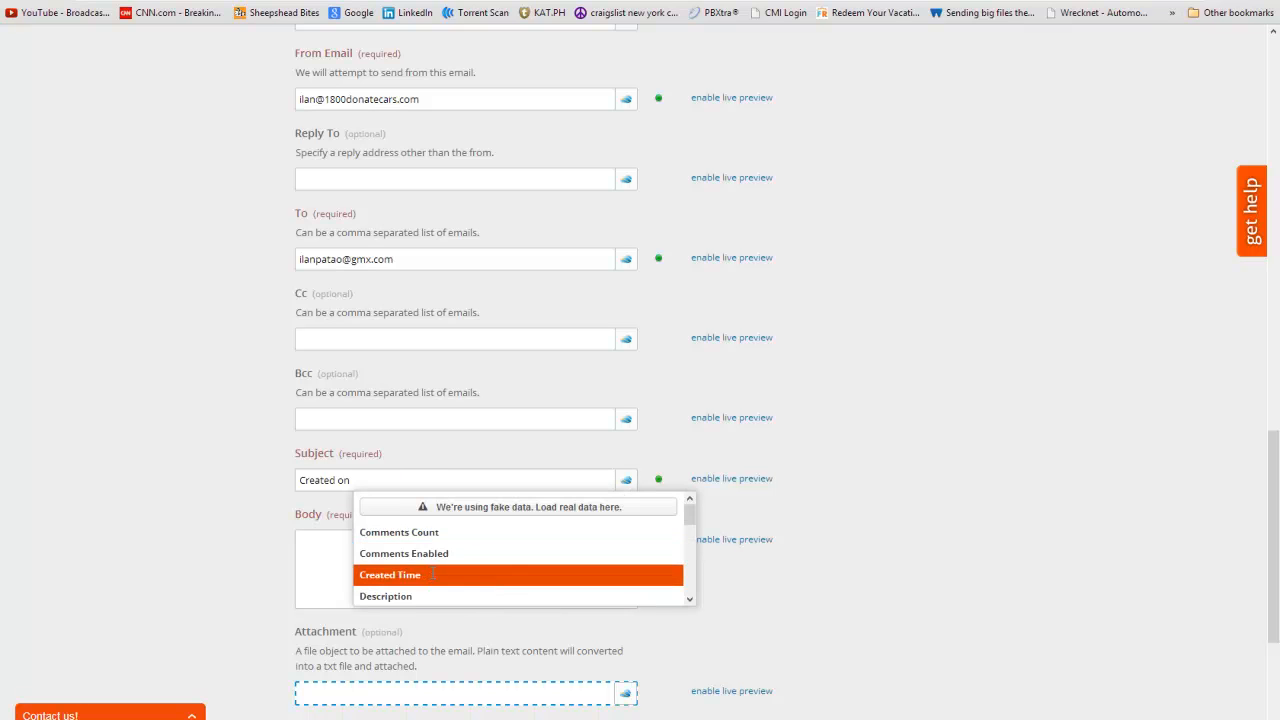
{"action": "left_click", "coordinate": [440, 574]}
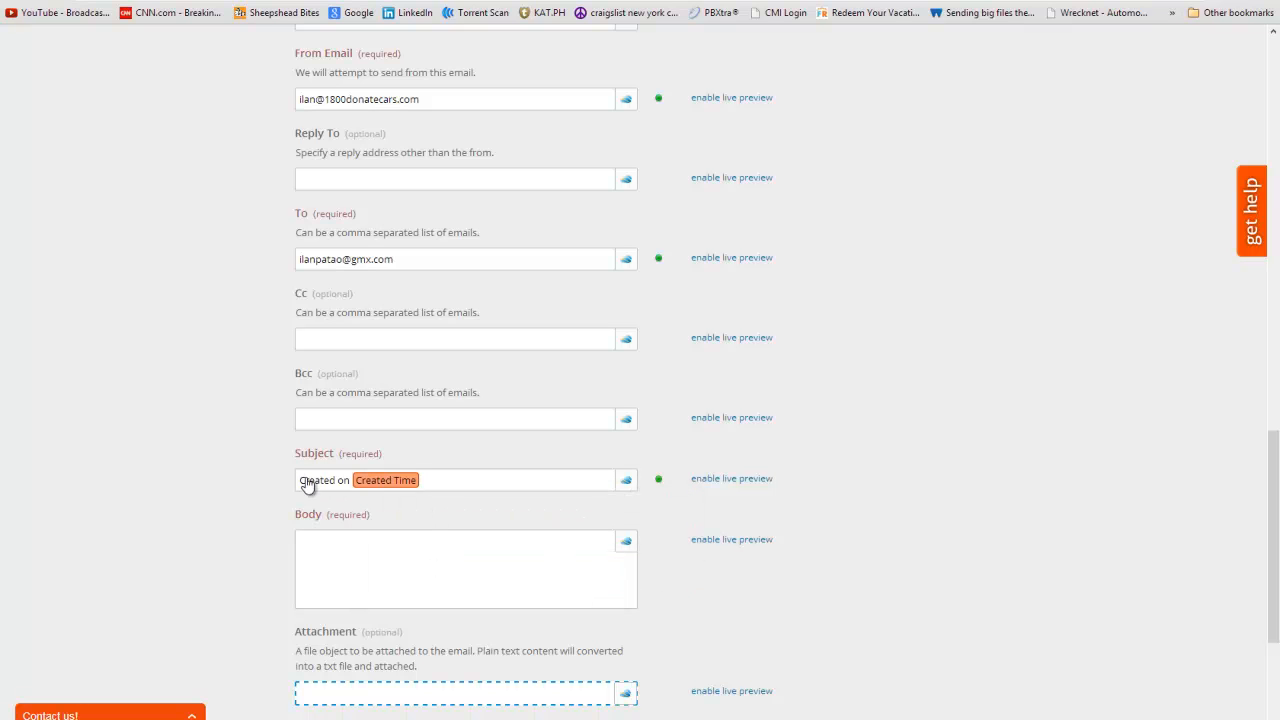
{"action": "left_click", "coordinate": [626, 480]}
{"action": "scroll", "coordinate": [558, 562], "scroll_direction": "down", "scroll_amount": 2}
{"action": "scroll", "coordinate": [558, 562], "scroll_direction": "down", "scroll_amount": 5}
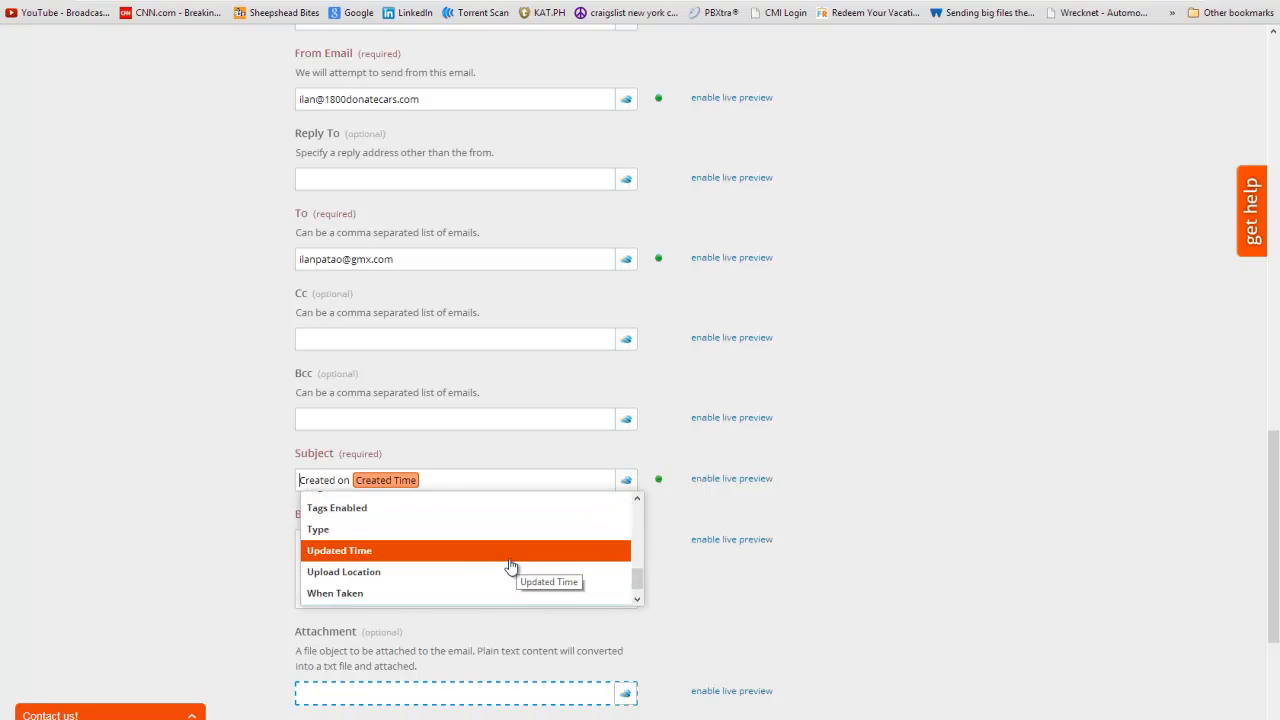
{"action": "scroll", "coordinate": [418, 582], "scroll_direction": "up", "scroll_amount": 1}
{"action": "scroll", "coordinate": [425, 576], "scroll_direction": "up", "scroll_amount": 2}
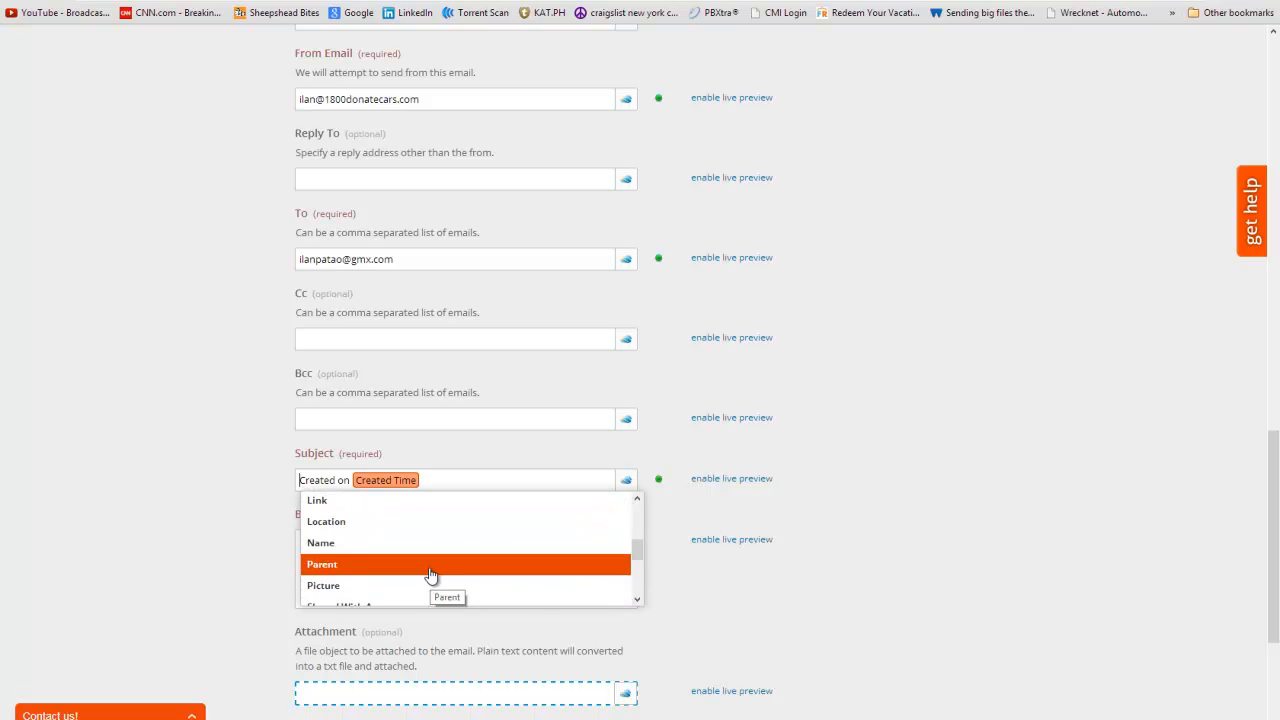
{"action": "scroll", "coordinate": [340, 590], "scroll_direction": "down", "scroll_amount": 1}
{"action": "left_click", "coordinate": [325, 545]}
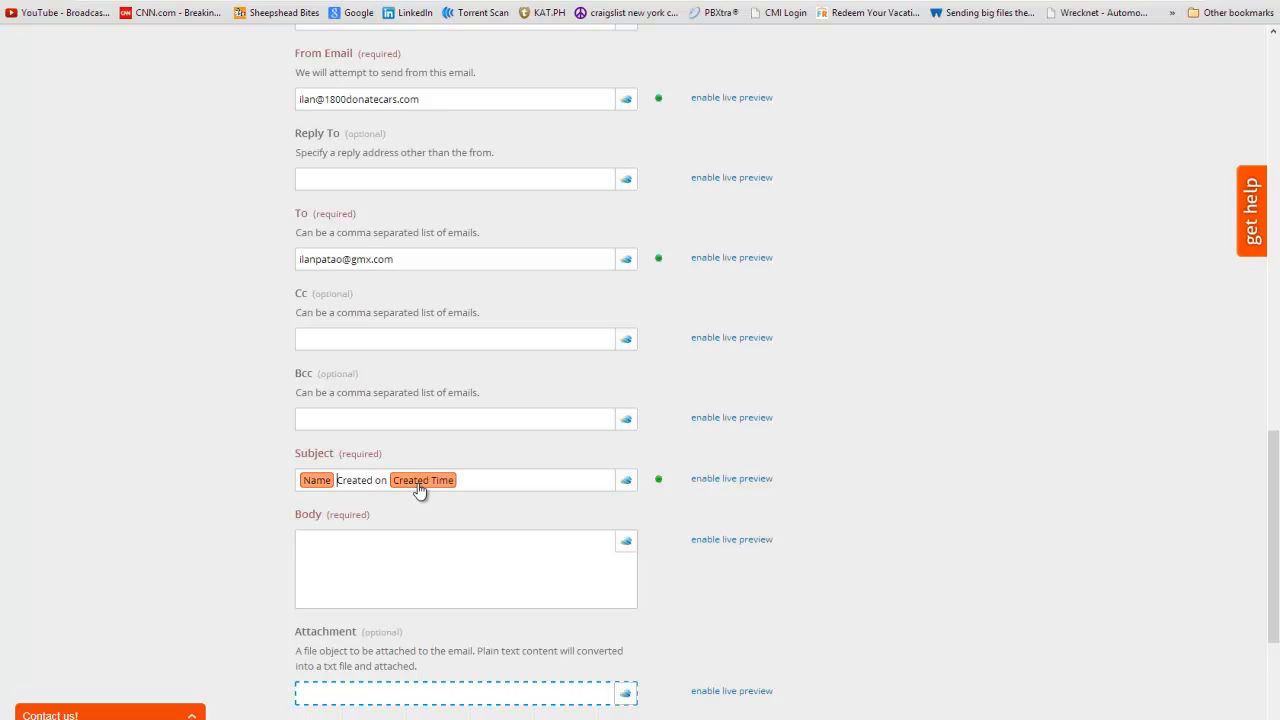
- Write the Body 'Here is your copy of' followed by the file Name field
{"action": "left_click", "coordinate": [397, 539]}
{"action": "left_click", "coordinate": [626, 545]}
{"action": "scroll", "coordinate": [458, 627], "scroll_direction": "down", "scroll_amount": 5}
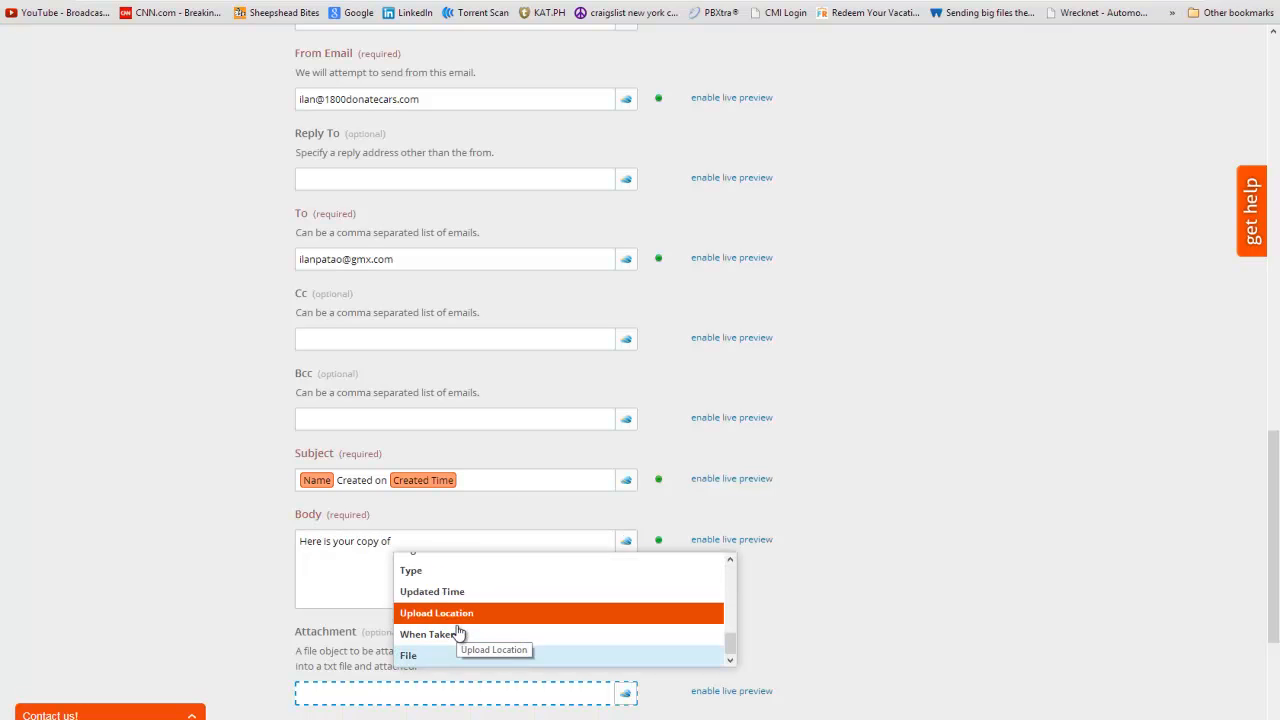
{"action": "scroll", "coordinate": [455, 640], "scroll_direction": "up", "scroll_amount": 2}
{"action": "scroll", "coordinate": [455, 635], "scroll_direction": "up", "scroll_amount": 2}
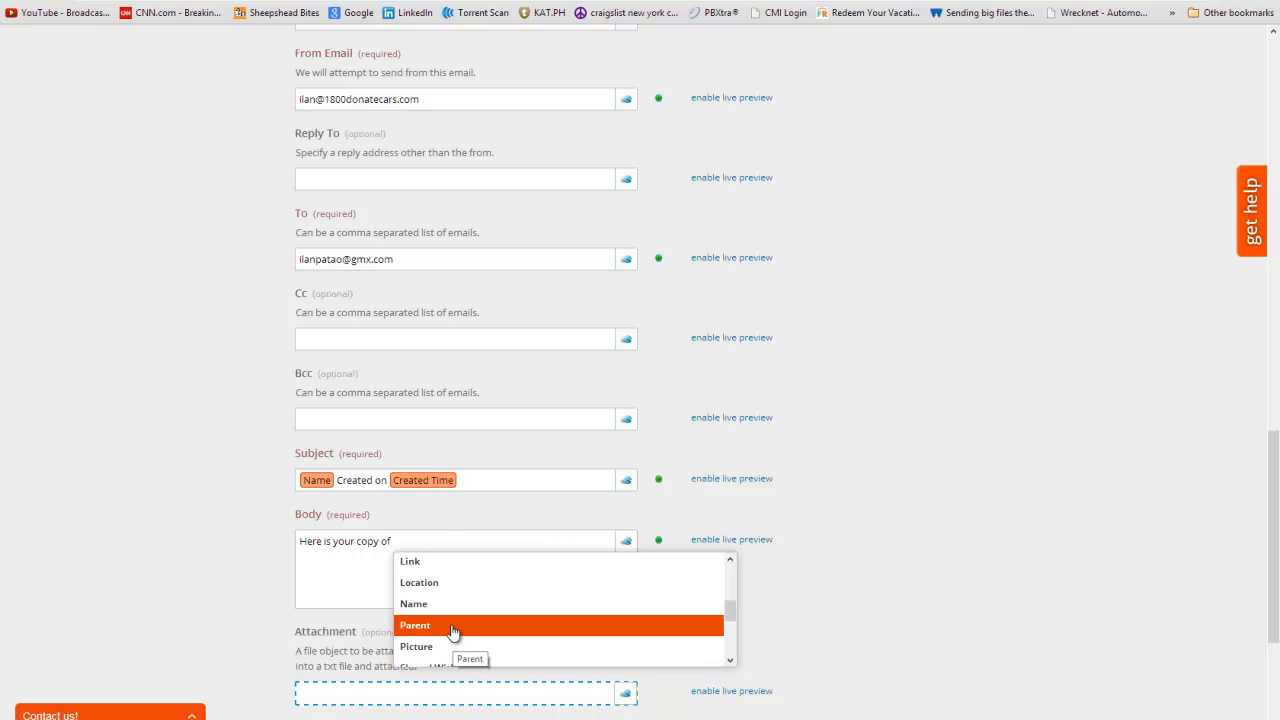
{"action": "left_click", "coordinate": [447, 604]}
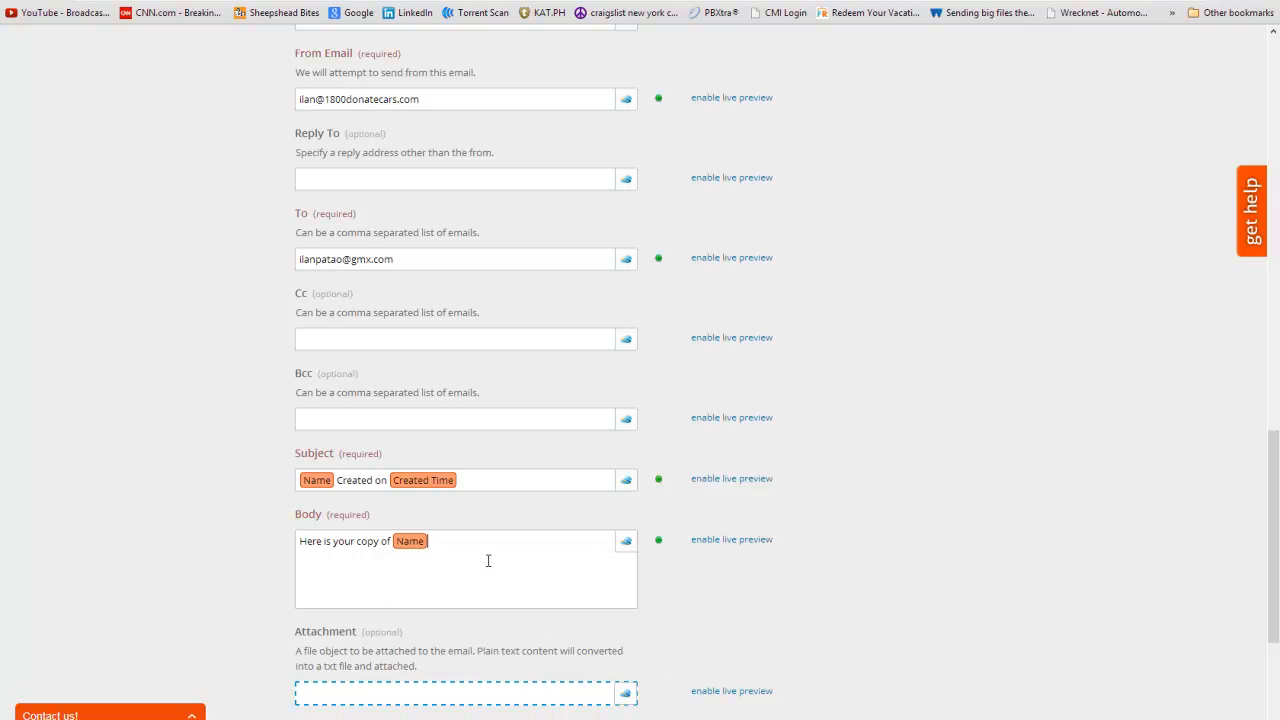
- Attach the SkyDrive File field to the email and continue to testing
{"action": "scroll", "coordinate": [488, 561], "scroll_direction": "down", "scroll_amount": 1}
{"action": "scroll", "coordinate": [488, 558], "scroll_direction": "up", "scroll_amount": 3}
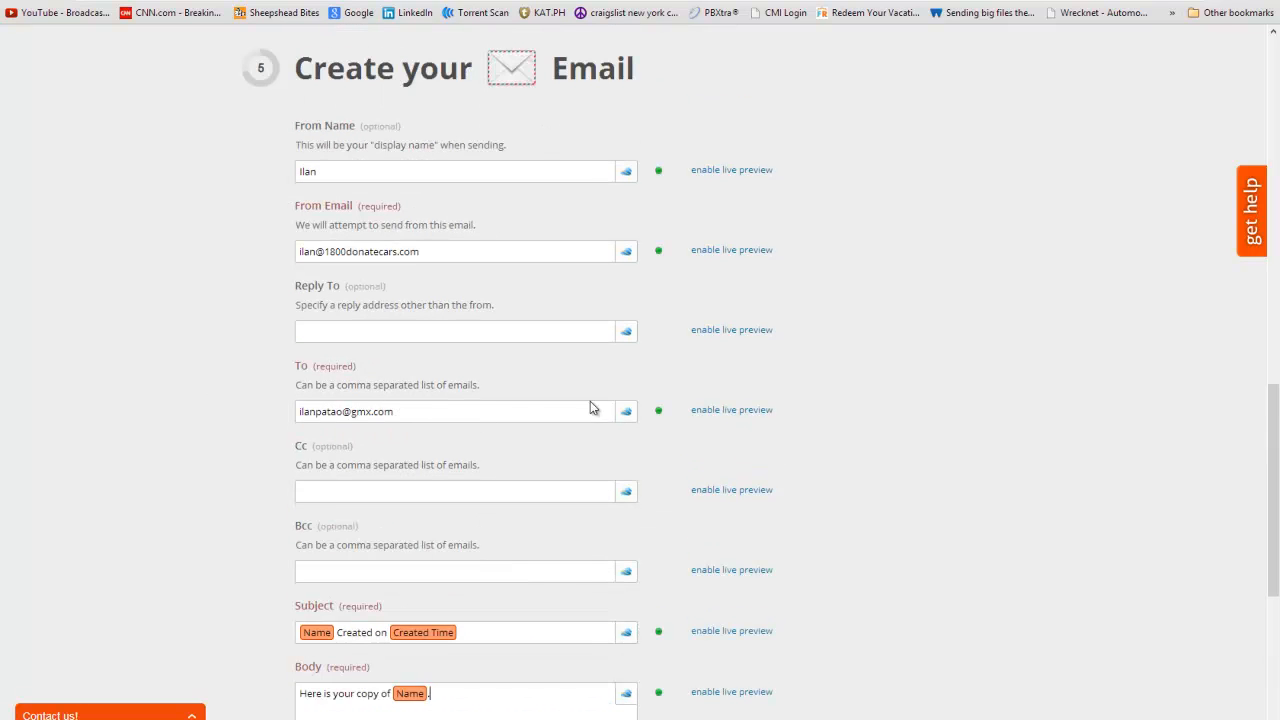
{"action": "scroll", "coordinate": [531, 425], "scroll_direction": "down", "scroll_amount": 3}
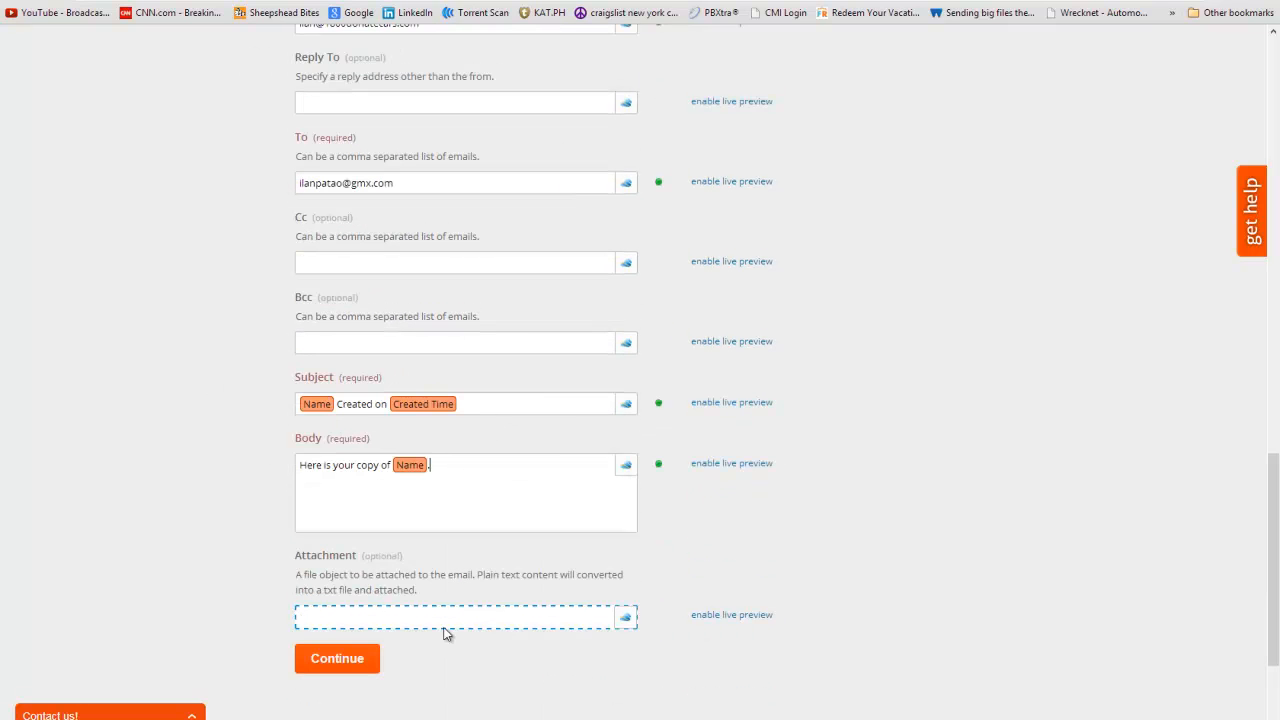
{"action": "left_click", "coordinate": [626, 617]}
{"action": "scroll", "coordinate": [428, 678], "scroll_direction": "down", "scroll_amount": 5}
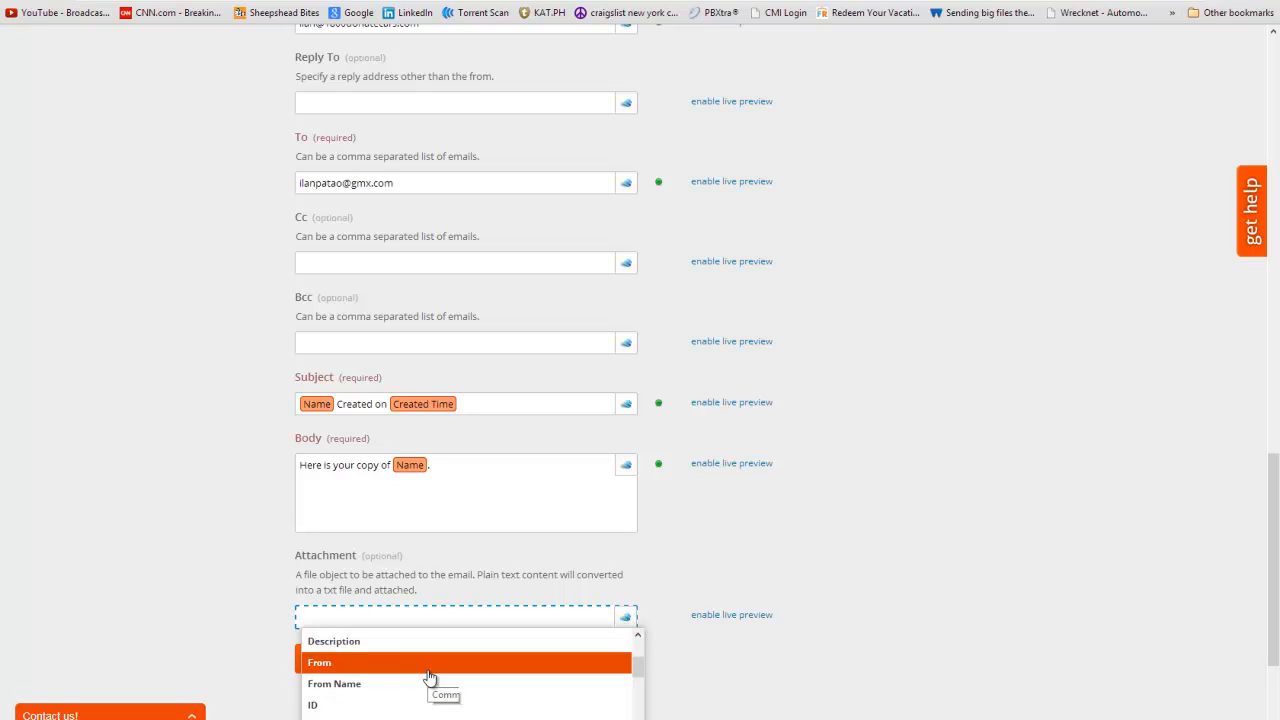
{"action": "scroll", "coordinate": [428, 672], "scroll_direction": "down", "scroll_amount": 1}
{"action": "scroll", "coordinate": [180, 660], "scroll_direction": "down", "scroll_amount": 1}
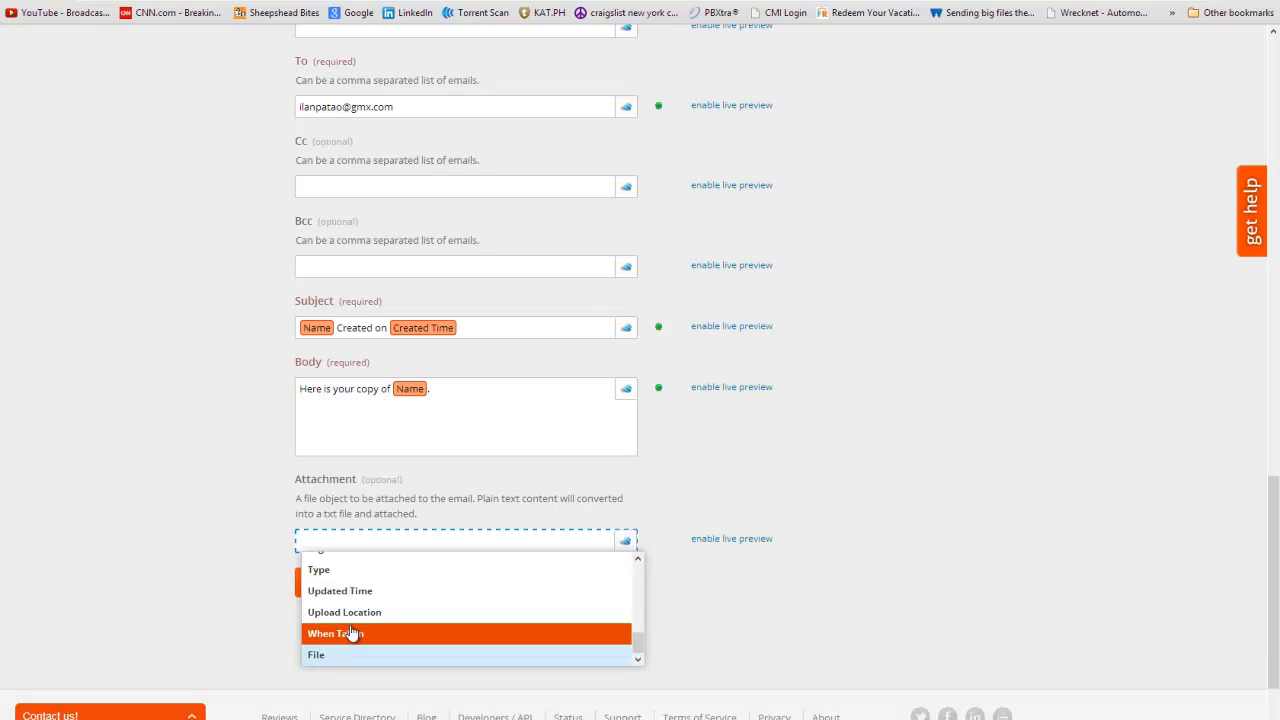
{"action": "left_click", "coordinate": [351, 656]}
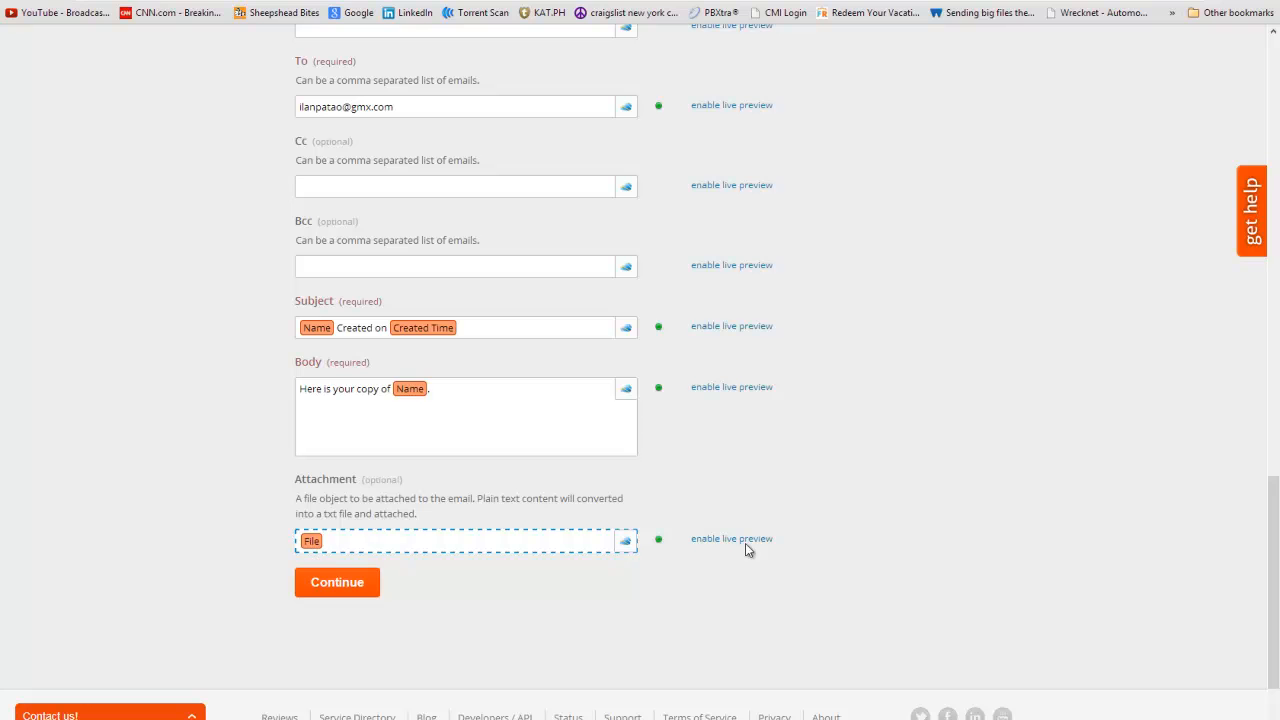
{"action": "left_click", "coordinate": [362, 590]}
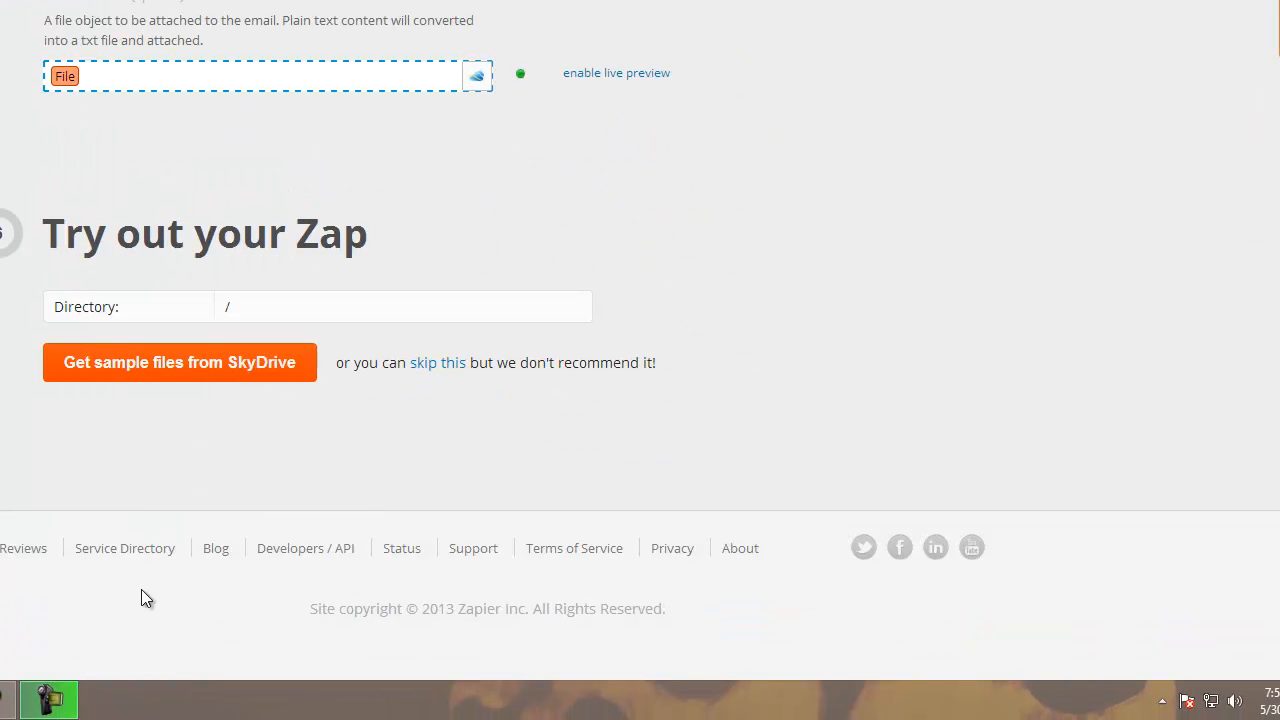
- Skip the sample test, name the Zap 'Test' and turn it on
{"action": "left_click", "coordinate": [450, 366]}
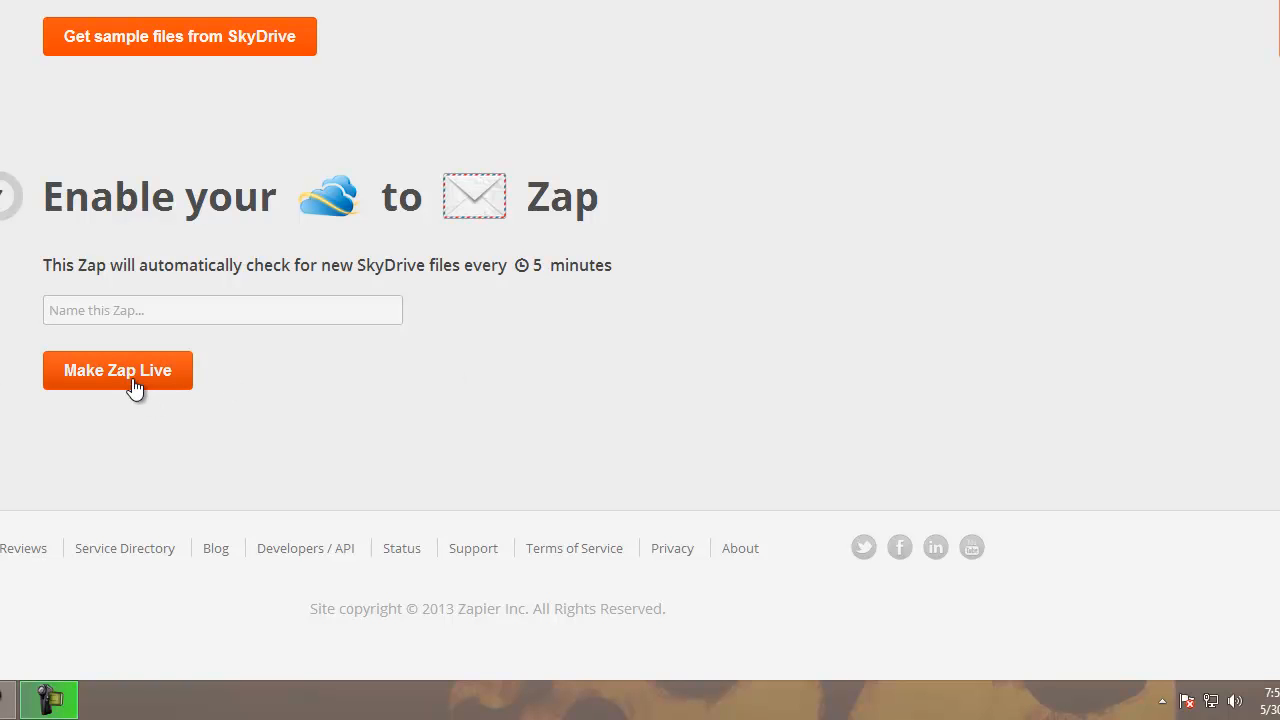
{"action": "left_click", "coordinate": [249, 314]}
{"action": "type", "text": "Test"}
{"action": "left_click", "coordinate": [66, 378]}
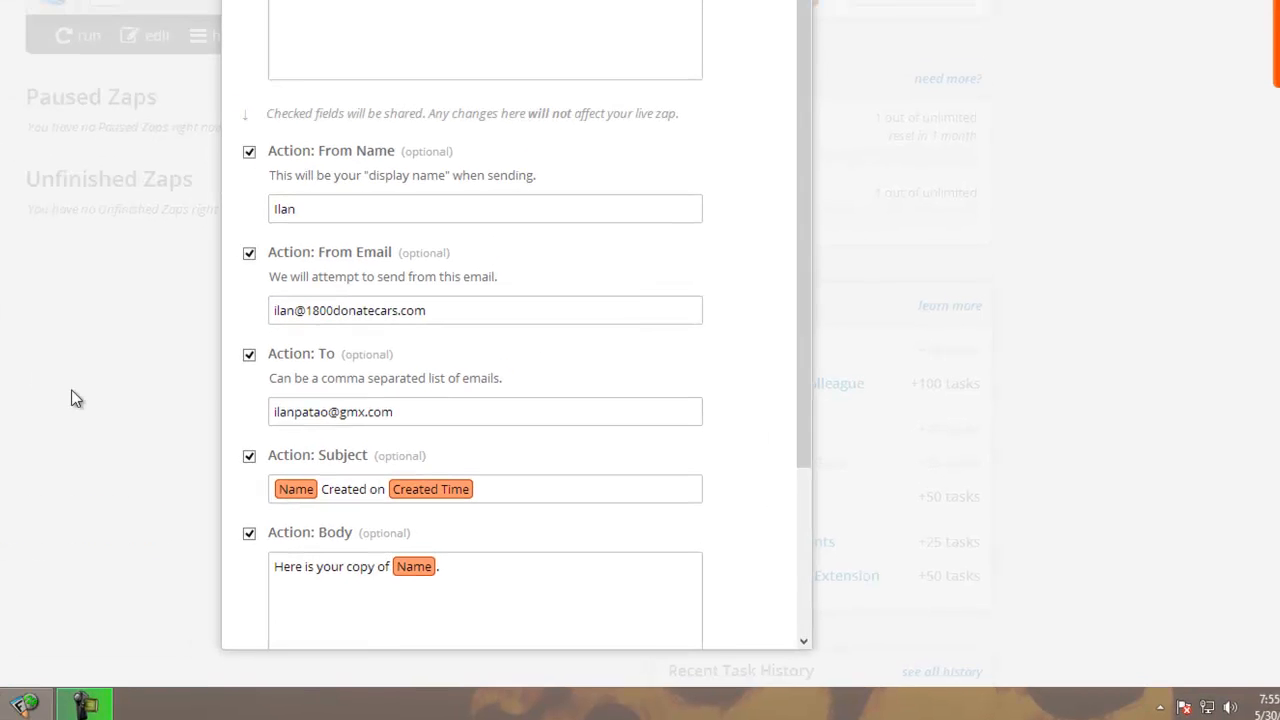
- Dismiss the share prompt and return to the top of the dashboard
{"action": "scroll", "coordinate": [411, 399], "scroll_direction": "down", "scroll_amount": 3}
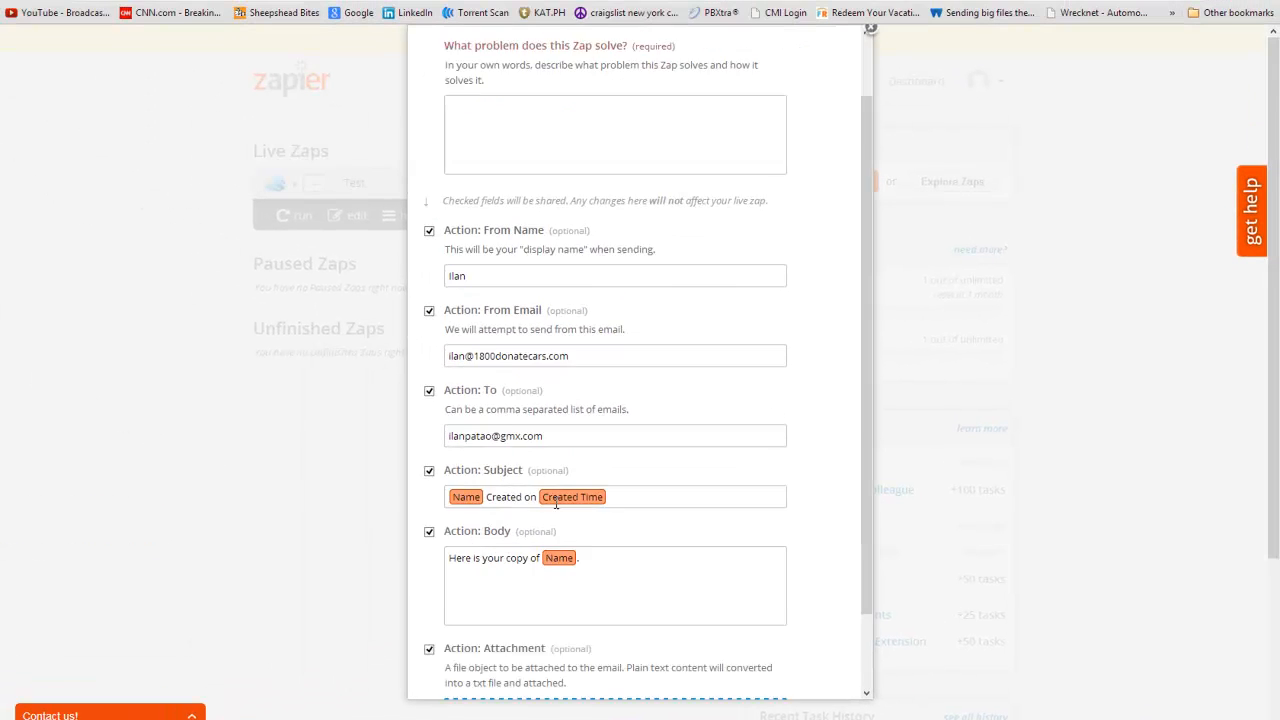
{"action": "left_click", "coordinate": [571, 670]}
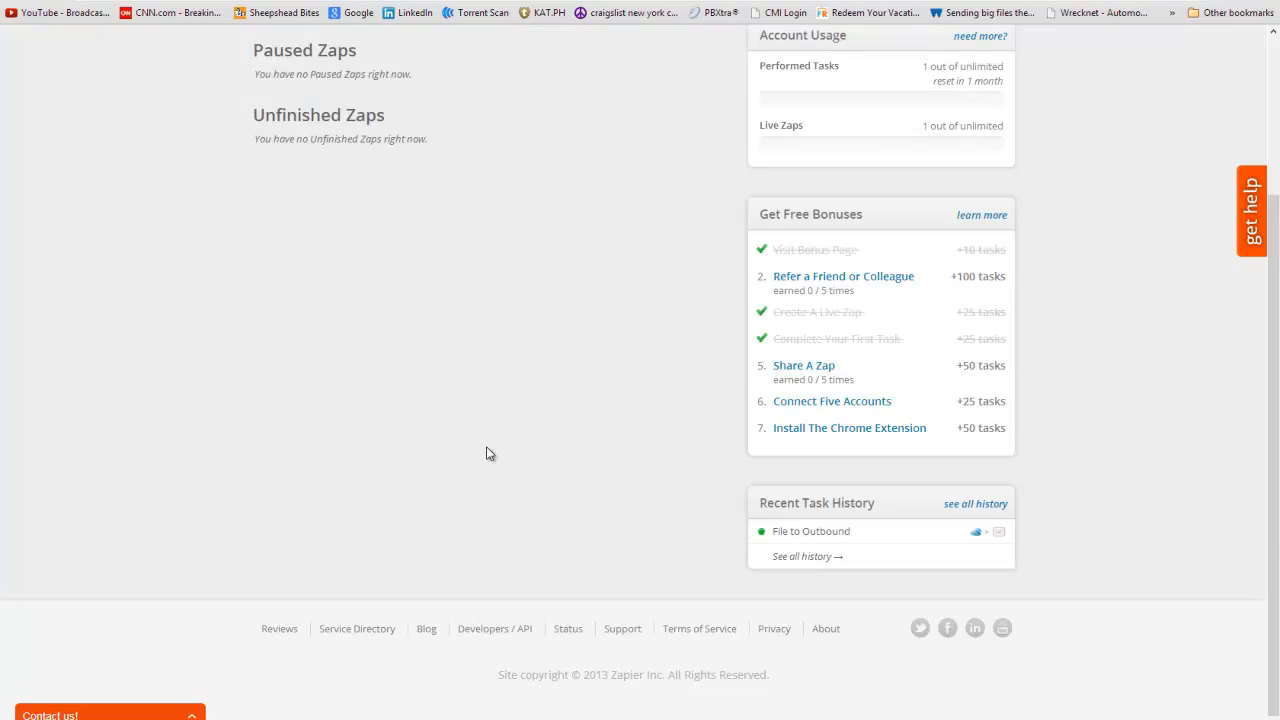
{"action": "scroll", "coordinate": [490, 453], "scroll_direction": "up", "scroll_amount": 3}
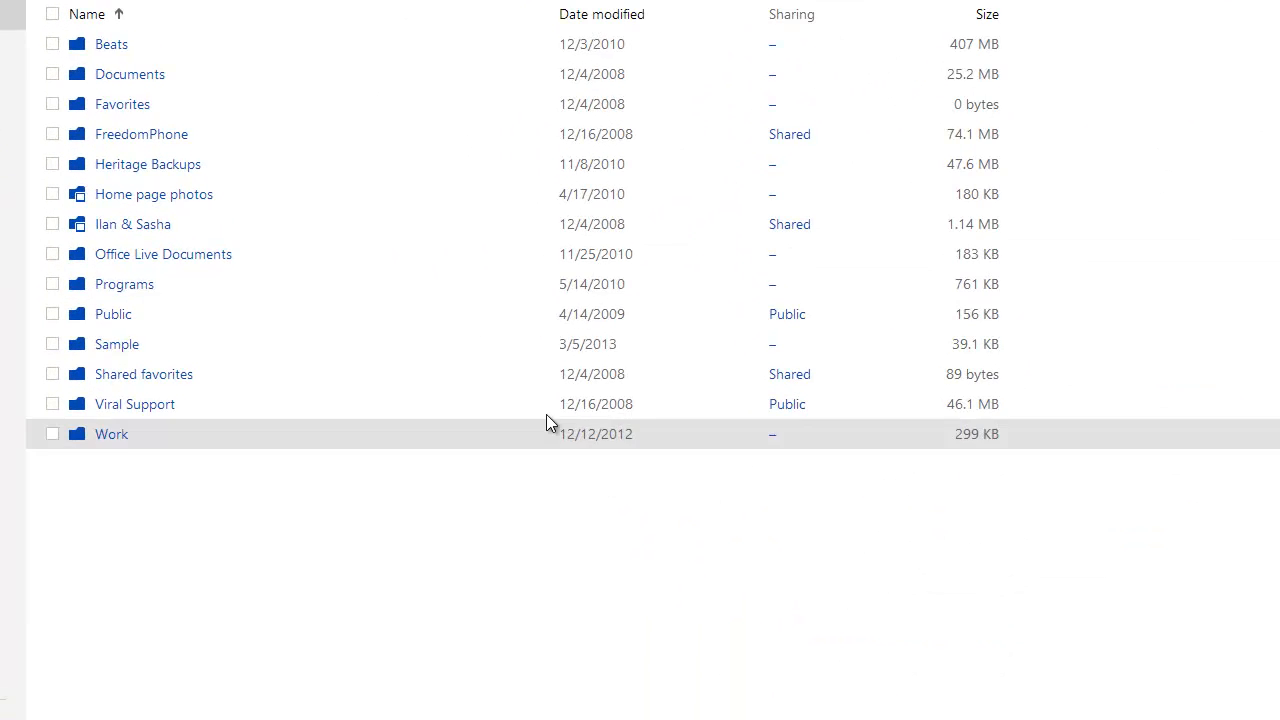
- Copy the HTML file sample from the Desktop via Computer in File Explorer
{"action": "key", "text": "super"}
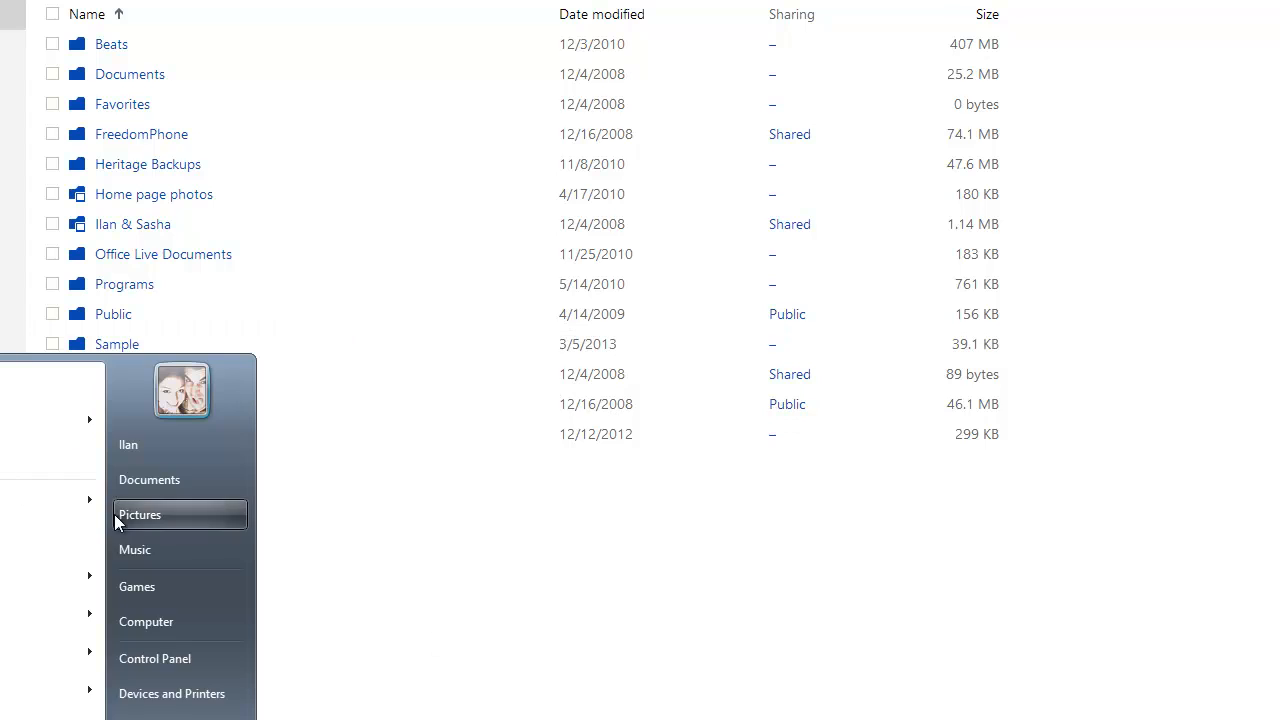
{"action": "left_click", "coordinate": [162, 609]}
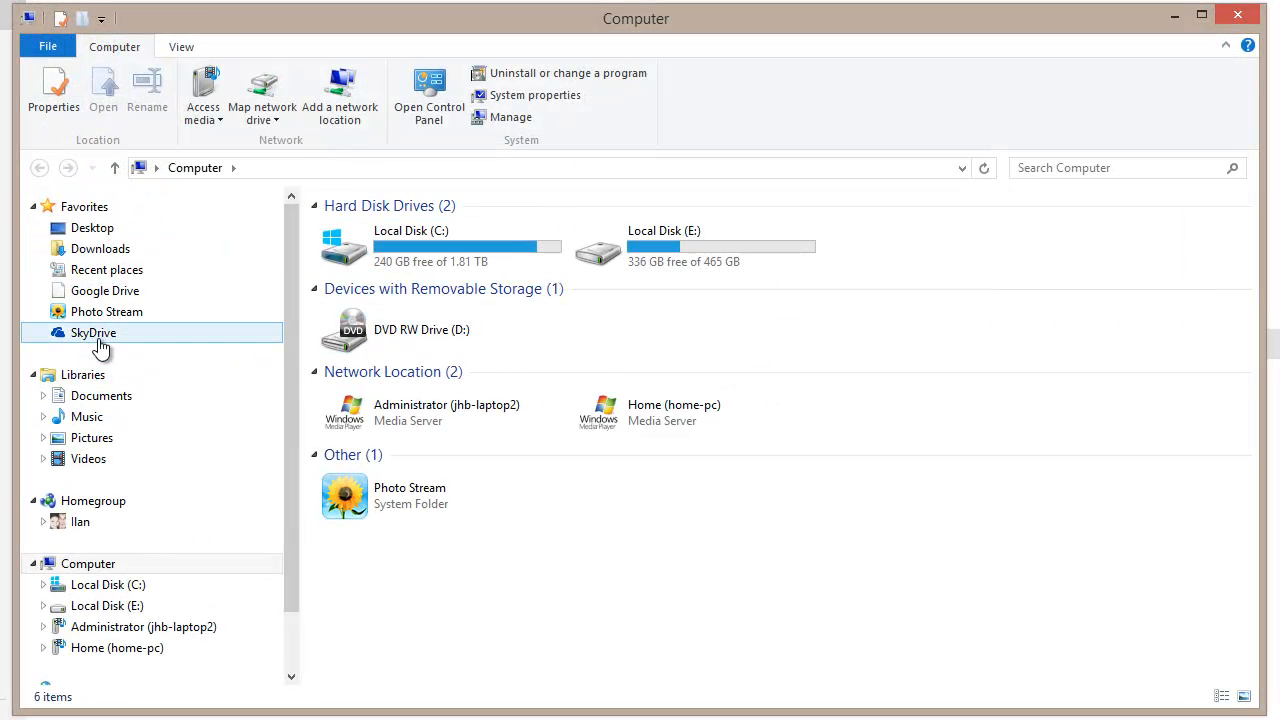
{"action": "left_click", "coordinate": [95, 336]}
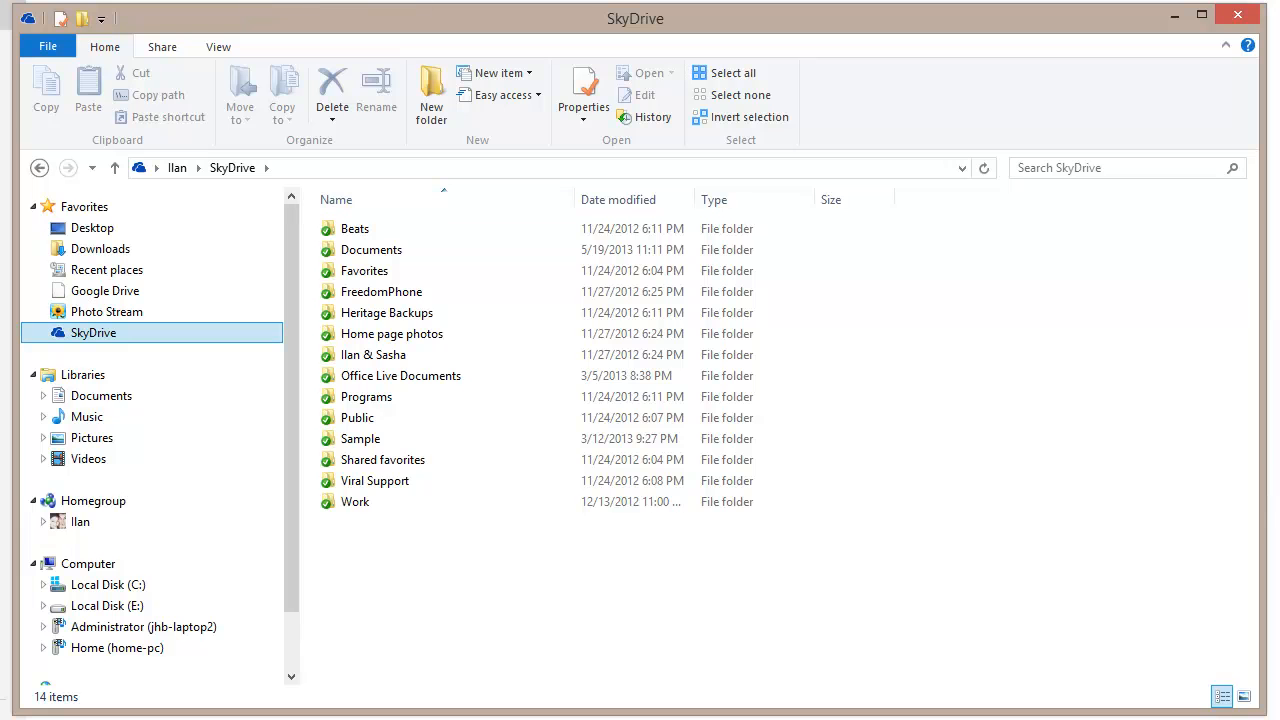
{"action": "left_click", "coordinate": [92, 228]}
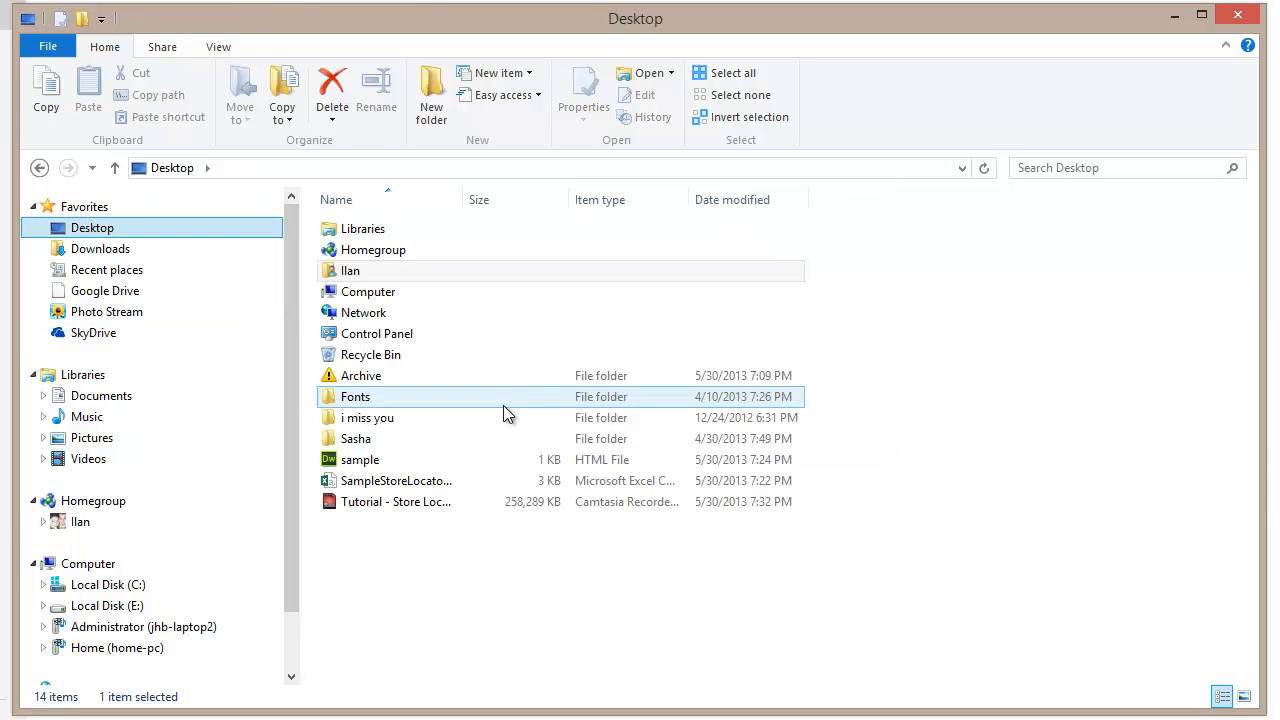
{"action": "left_click", "coordinate": [365, 466]}
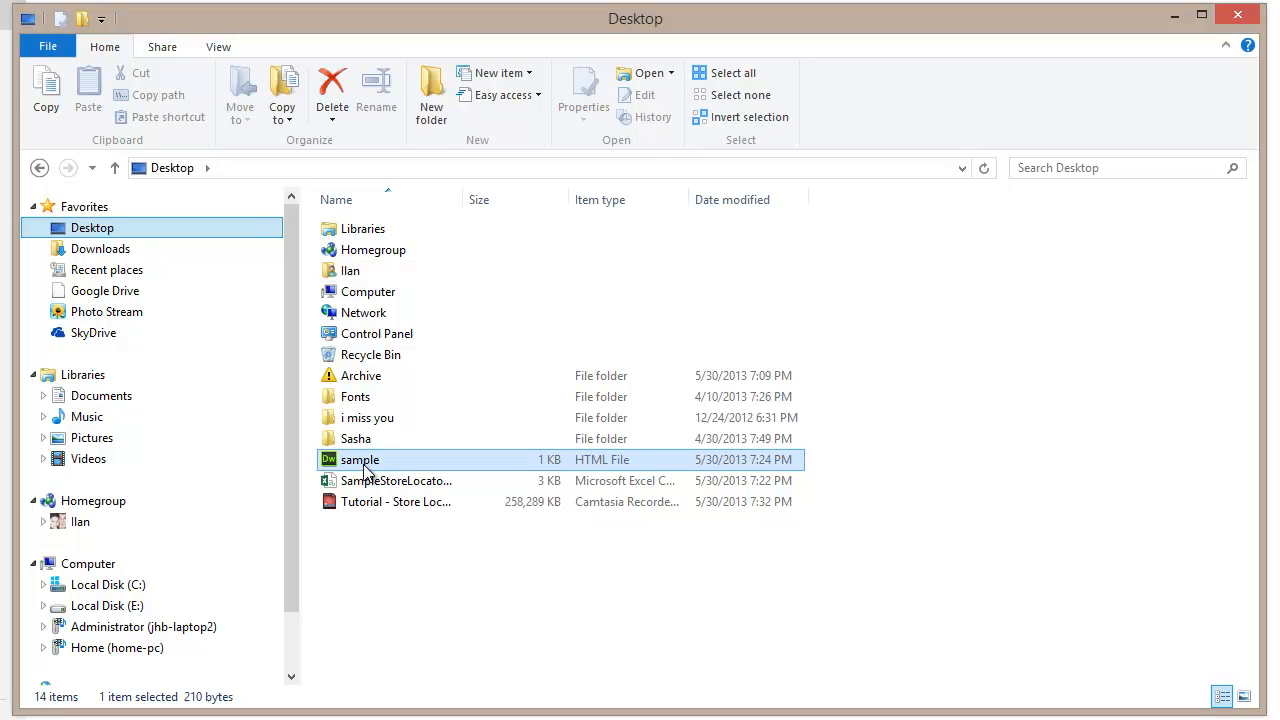
{"action": "right_click", "coordinate": [365, 466]}
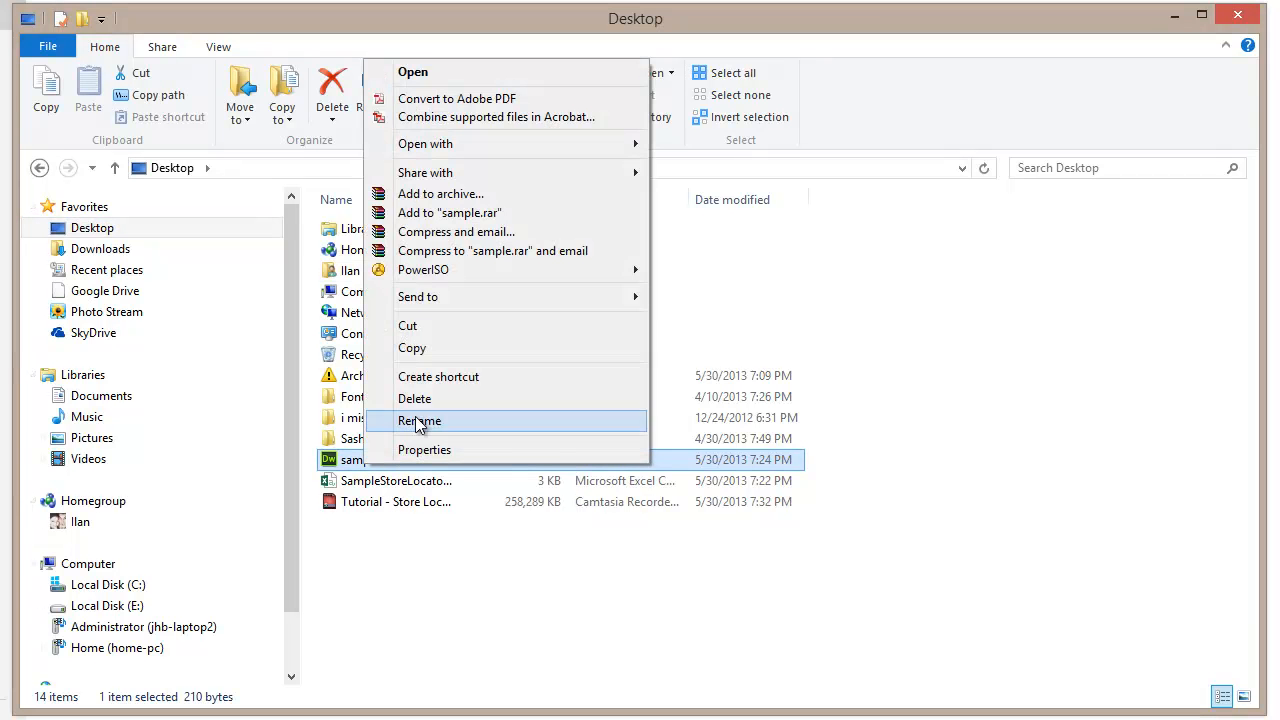
{"action": "left_click", "coordinate": [423, 345]}
- Paste the sample file into the SkyDrive folder
{"action": "left_click", "coordinate": [40, 340]}
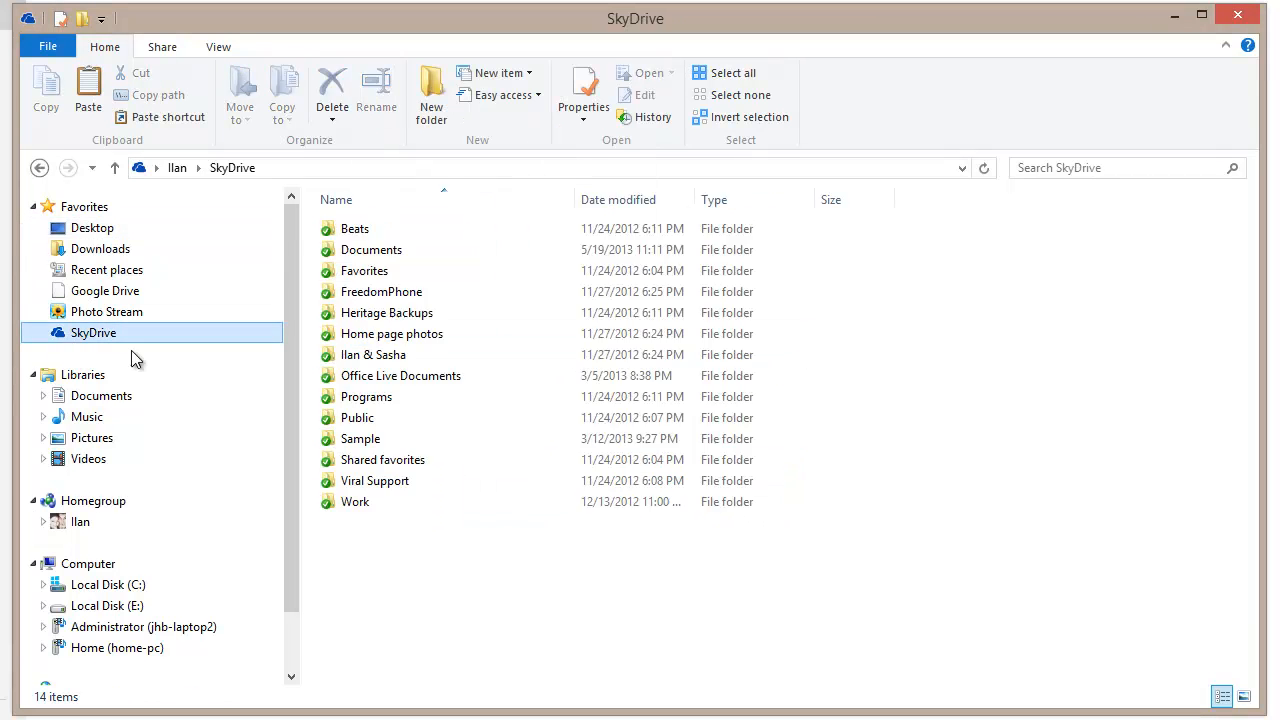
{"action": "right_click", "coordinate": [497, 588]}
{"action": "left_click", "coordinate": [567, 437]}
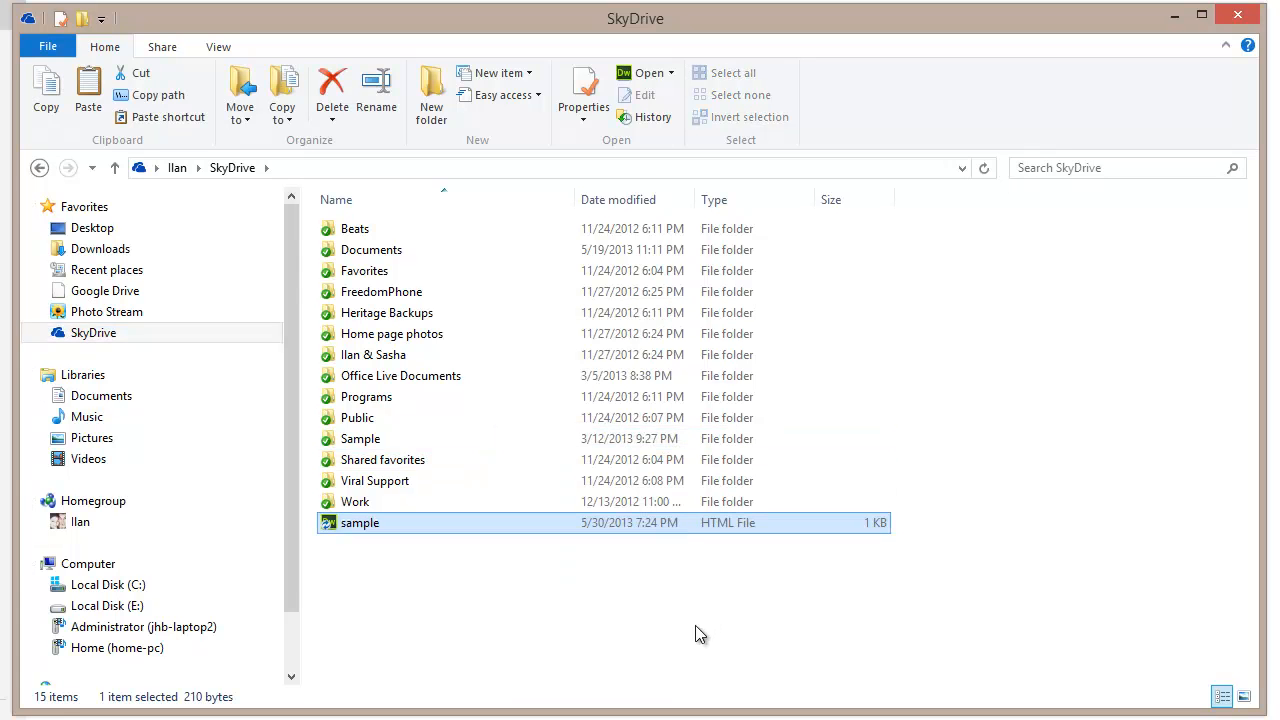
{"action": "left_click", "coordinate": [655, 621]}
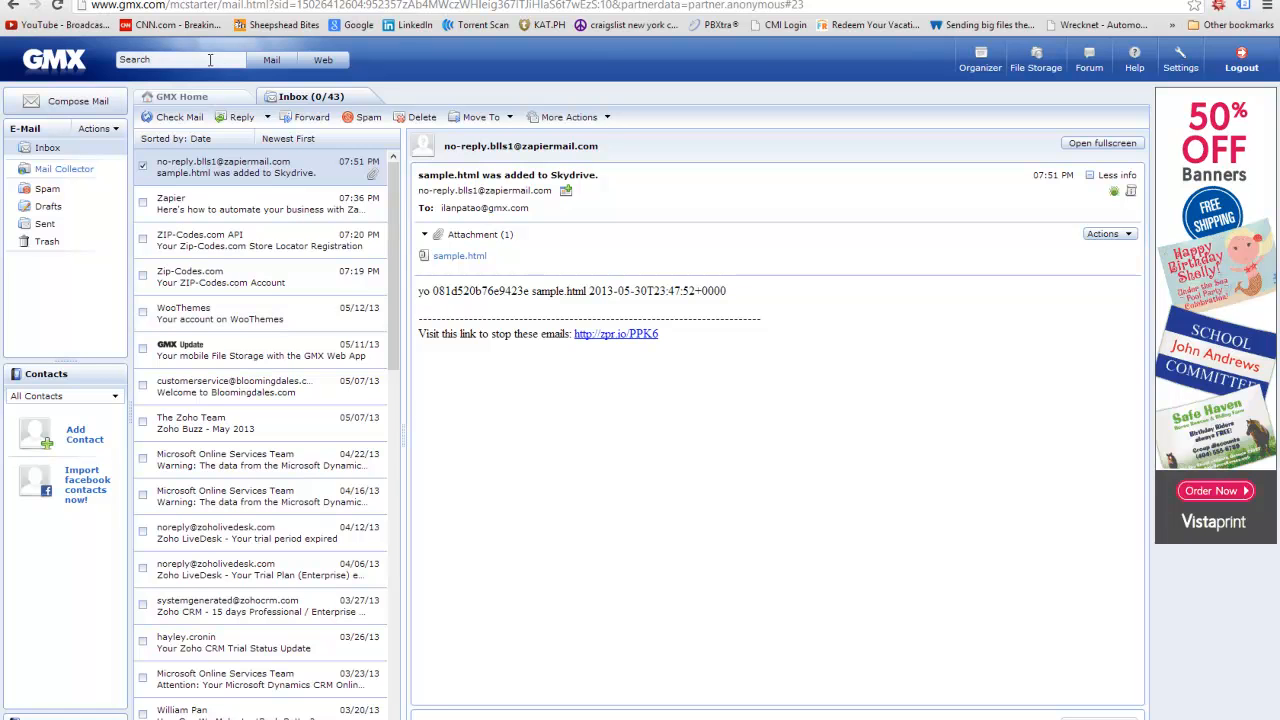
- Switch back to the Zapier dashboard tab after checking the GMX notification email
{"action": "left_click", "coordinate": [300, 1]}
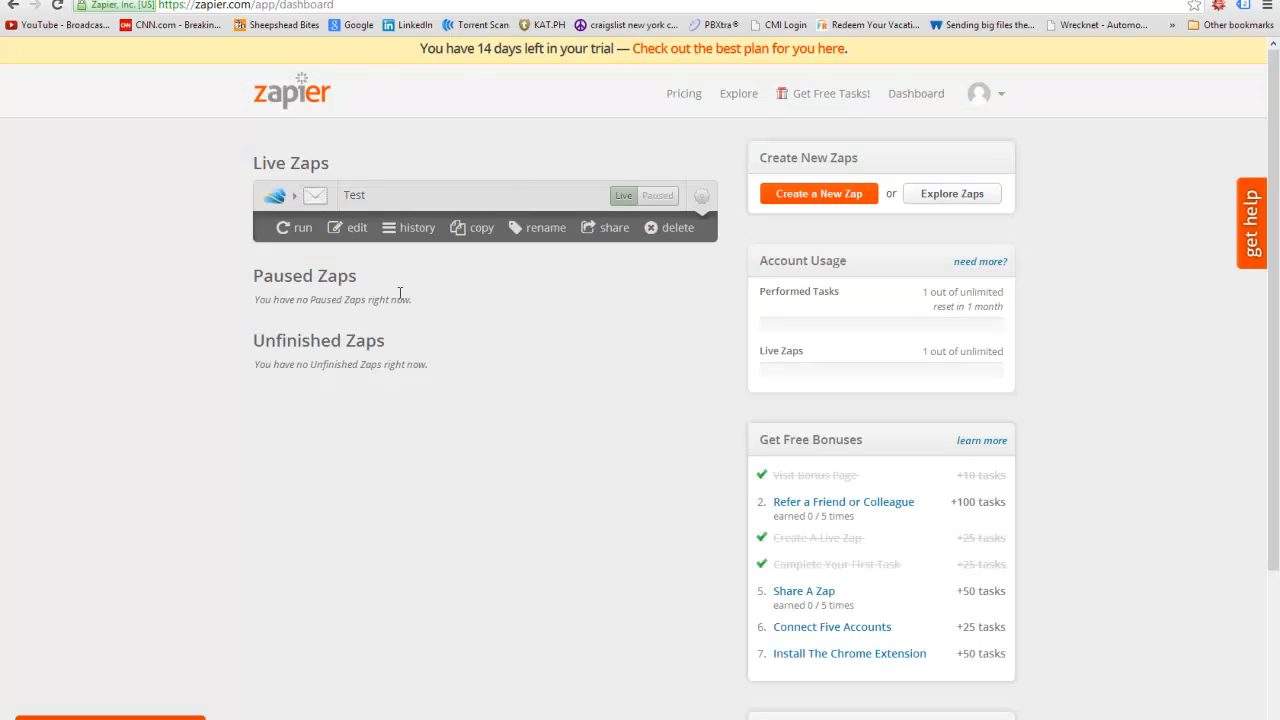
- Open the Test Zap's Task History and refresh it twice
{"action": "left_click", "coordinate": [417, 227]}
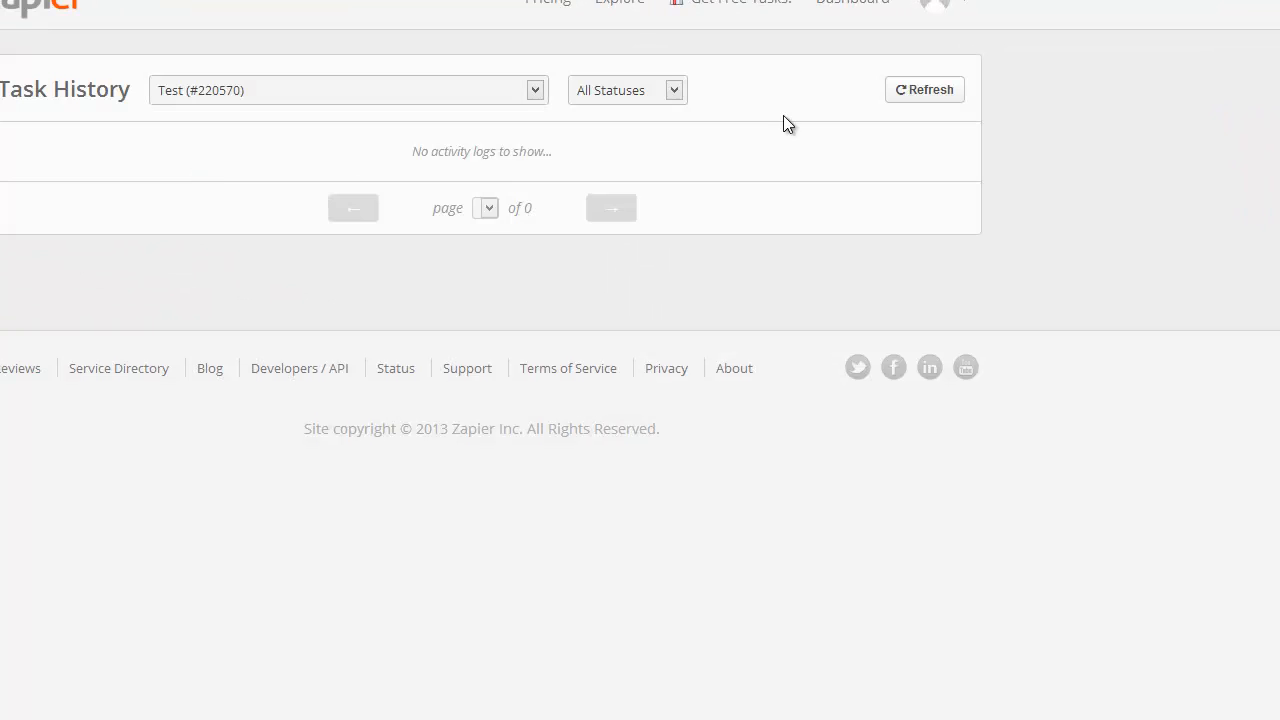
{"action": "left_click", "coordinate": [927, 93]}
{"action": "left_click", "coordinate": [925, 91]}
- Browse the Pricing page, highlighting the Free and Business plan details
{"action": "left_click", "coordinate": [566, 3]}
{"action": "left_click_drag", "start_coordinate": [90, 480], "coordinate": [681, 490]}
{"action": "left_click", "coordinate": [747, 485]}
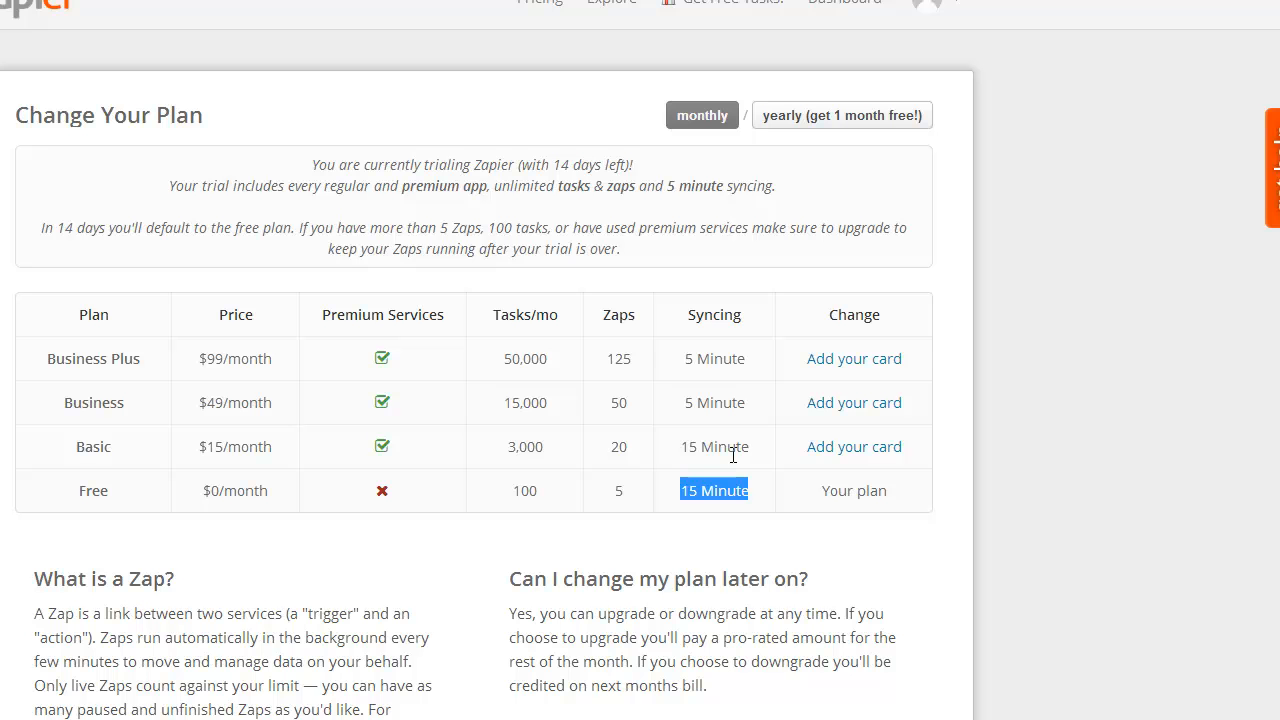
{"action": "left_click_drag", "start_coordinate": [64, 402], "coordinate": [943, 389]}
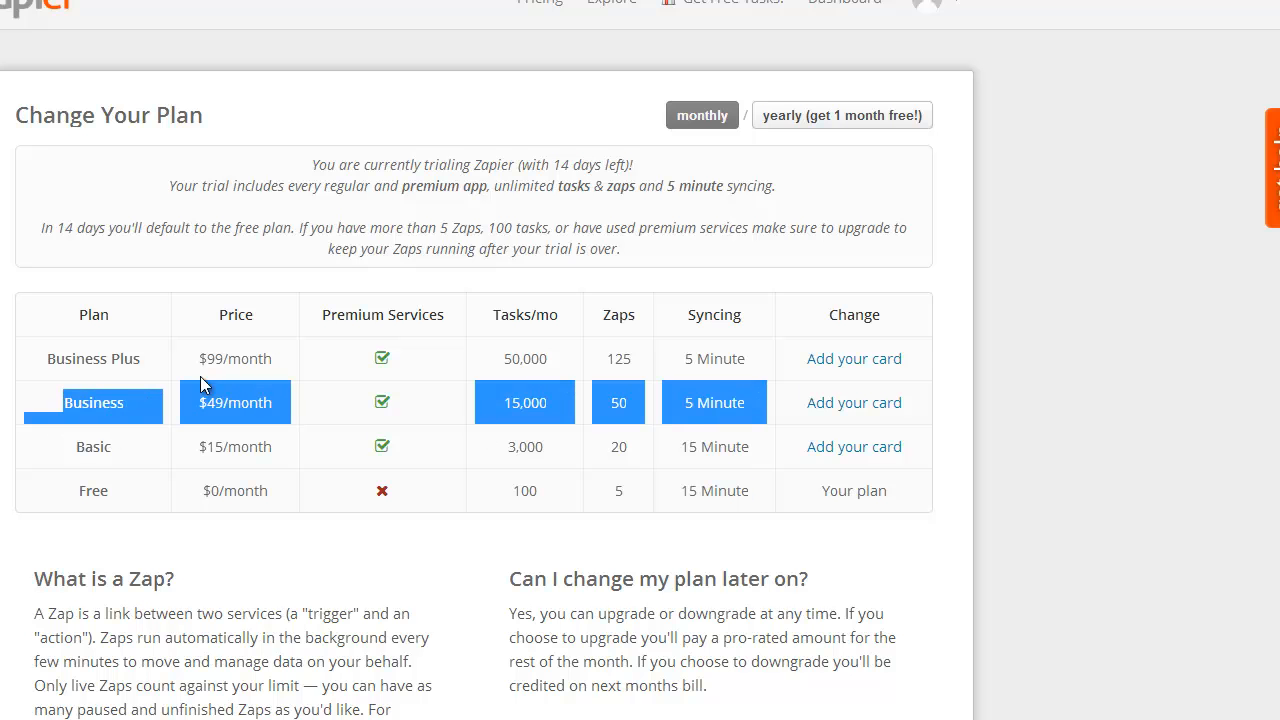
{"action": "left_click", "coordinate": [56, 366]}
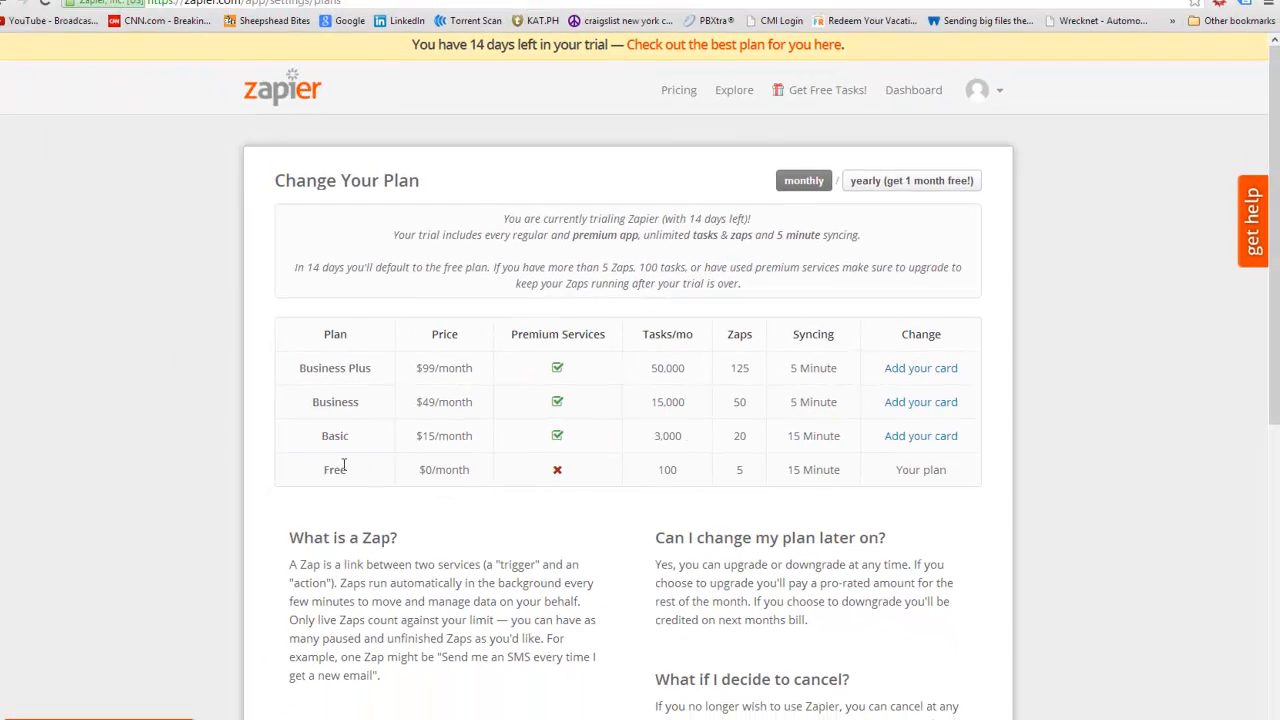
{"action": "left_click_drag", "start_coordinate": [85, 486], "coordinate": [776, 488]}
{"action": "left_click", "coordinate": [800, 505]}
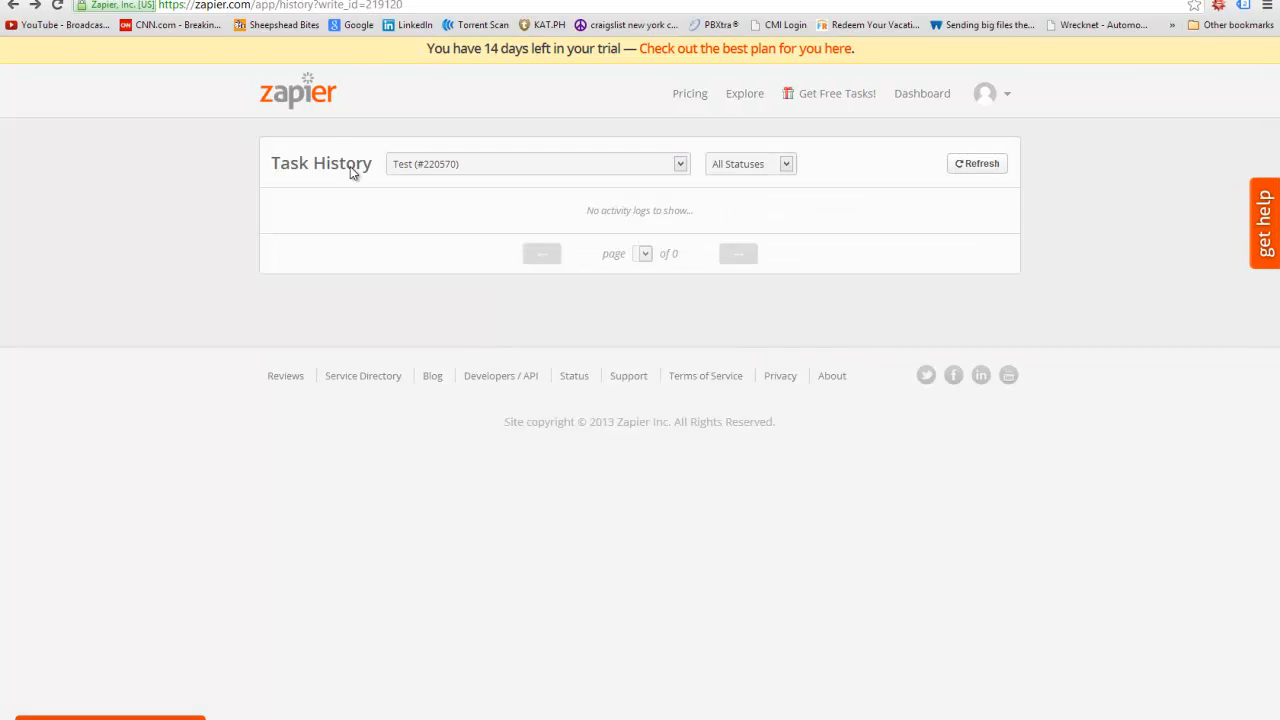
- Refresh the Test Zap's task history three times, then run the Zap manually
{"action": "left_click", "coordinate": [272, 95]}
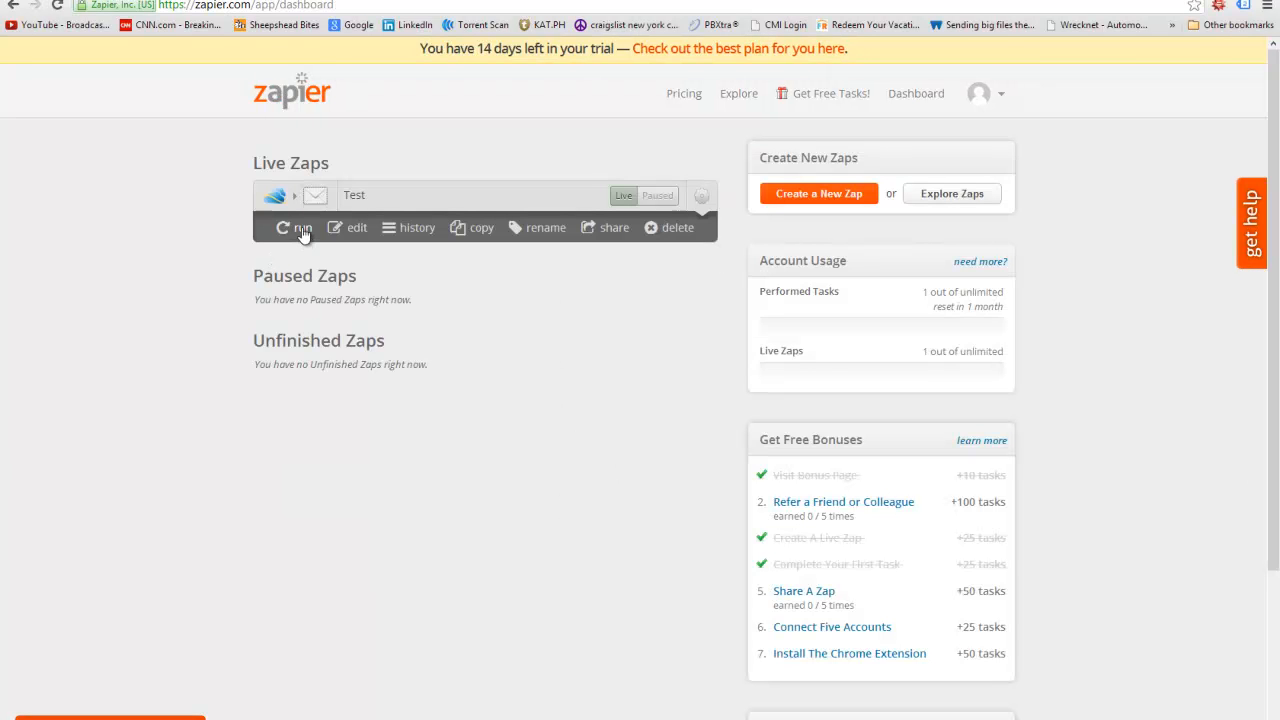
{"action": "left_click", "coordinate": [392, 230]}
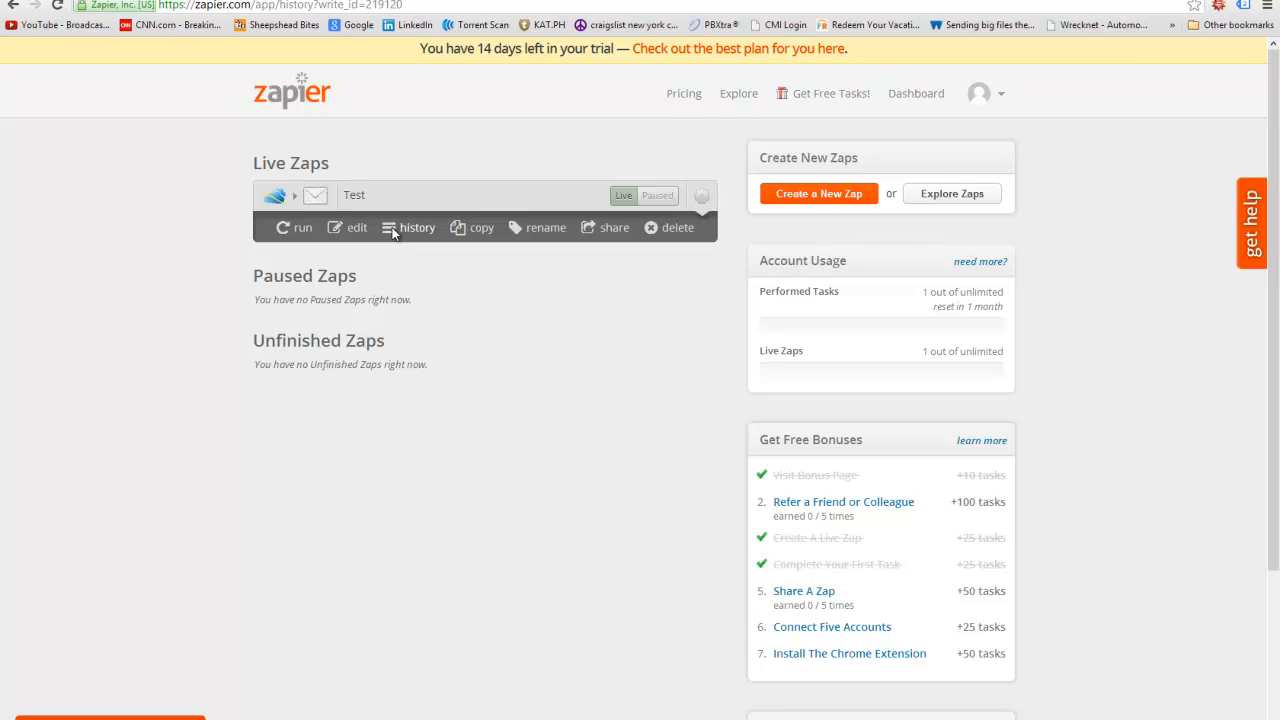
{"action": "left_click", "coordinate": [996, 165]}
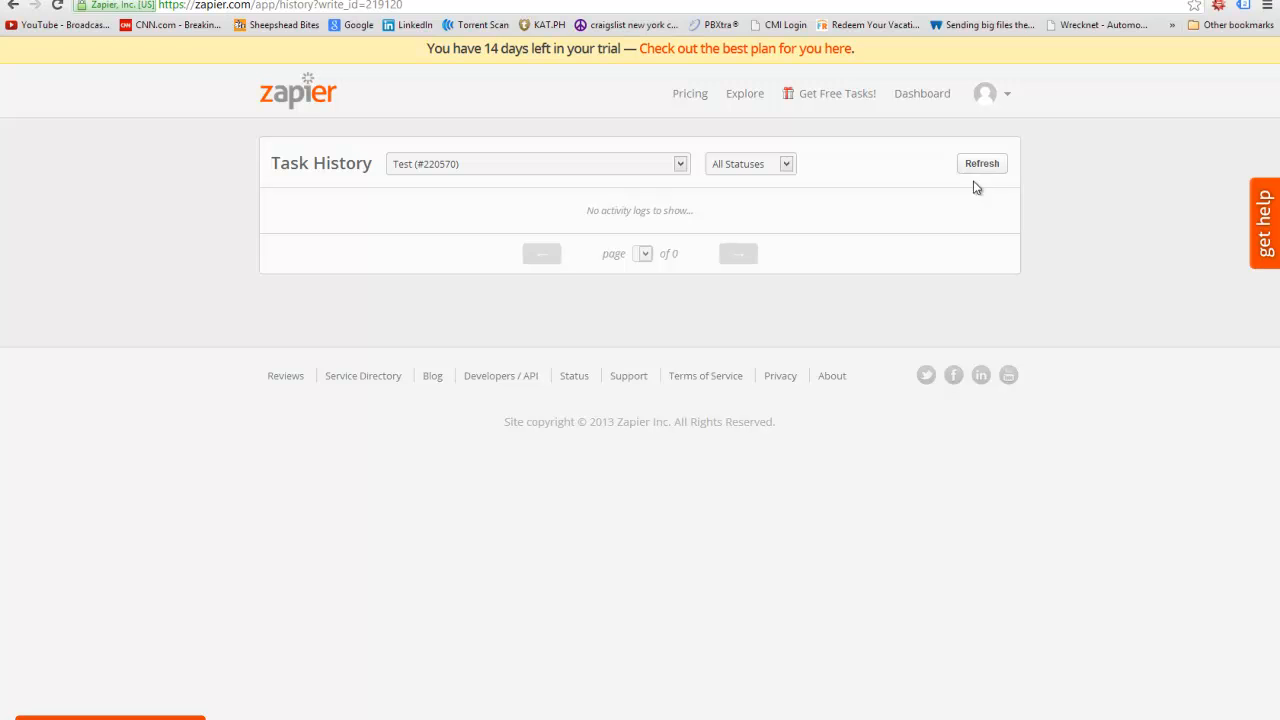
{"action": "left_click", "coordinate": [970, 169]}
{"action": "left_click", "coordinate": [958, 172]}
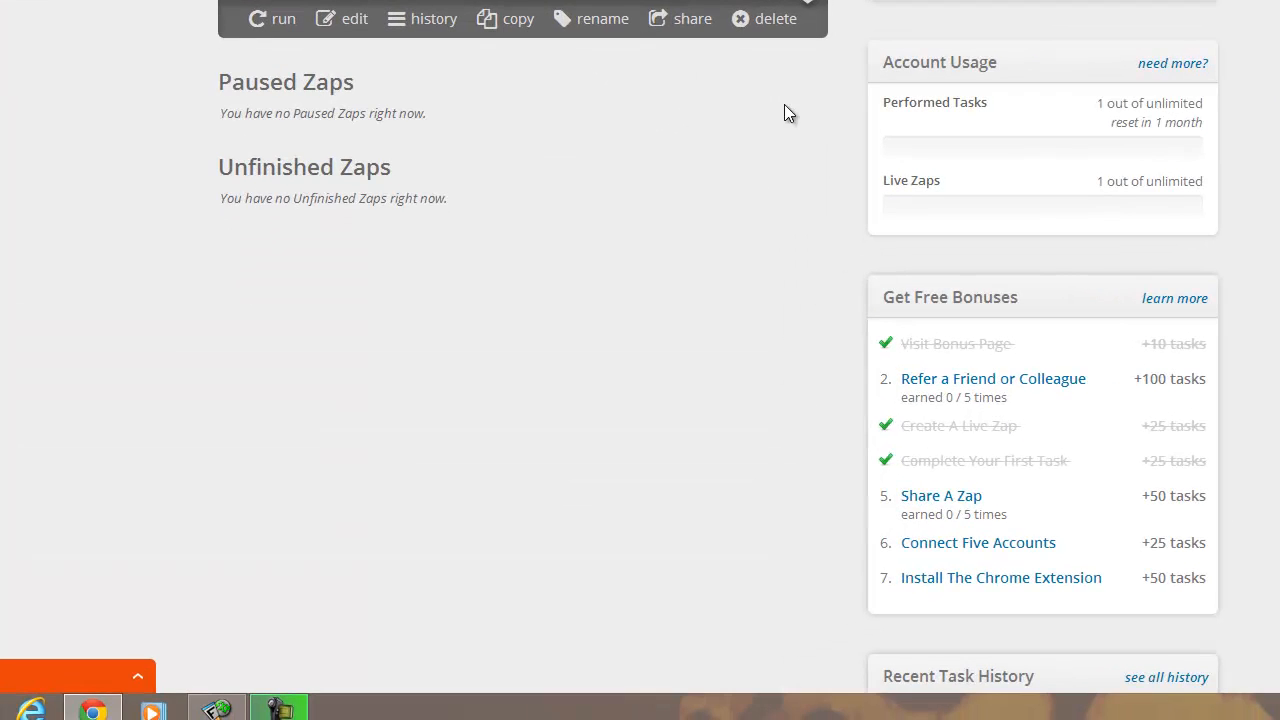
{"action": "left_click", "coordinate": [276, 26]}
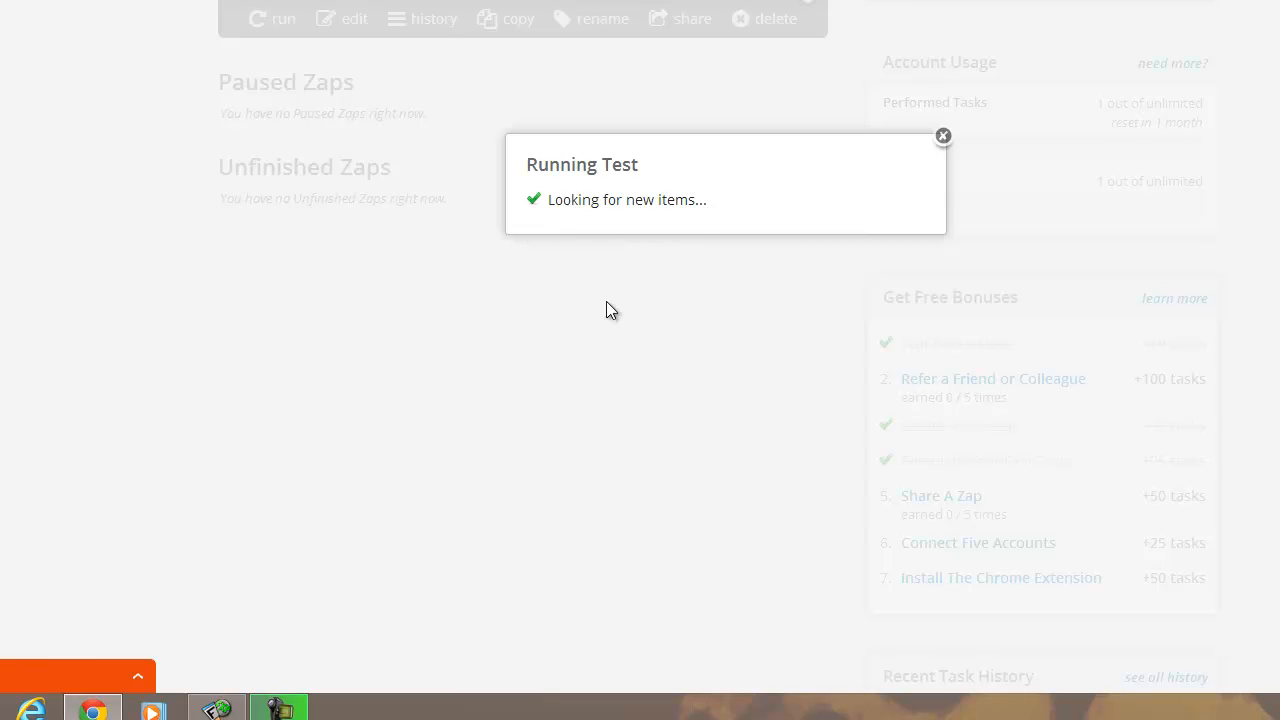
- Check the SkyDrive folder window, then close the Running Test popup after it finds 1 new file
{"action": "left_click", "coordinate": [4, 709]}
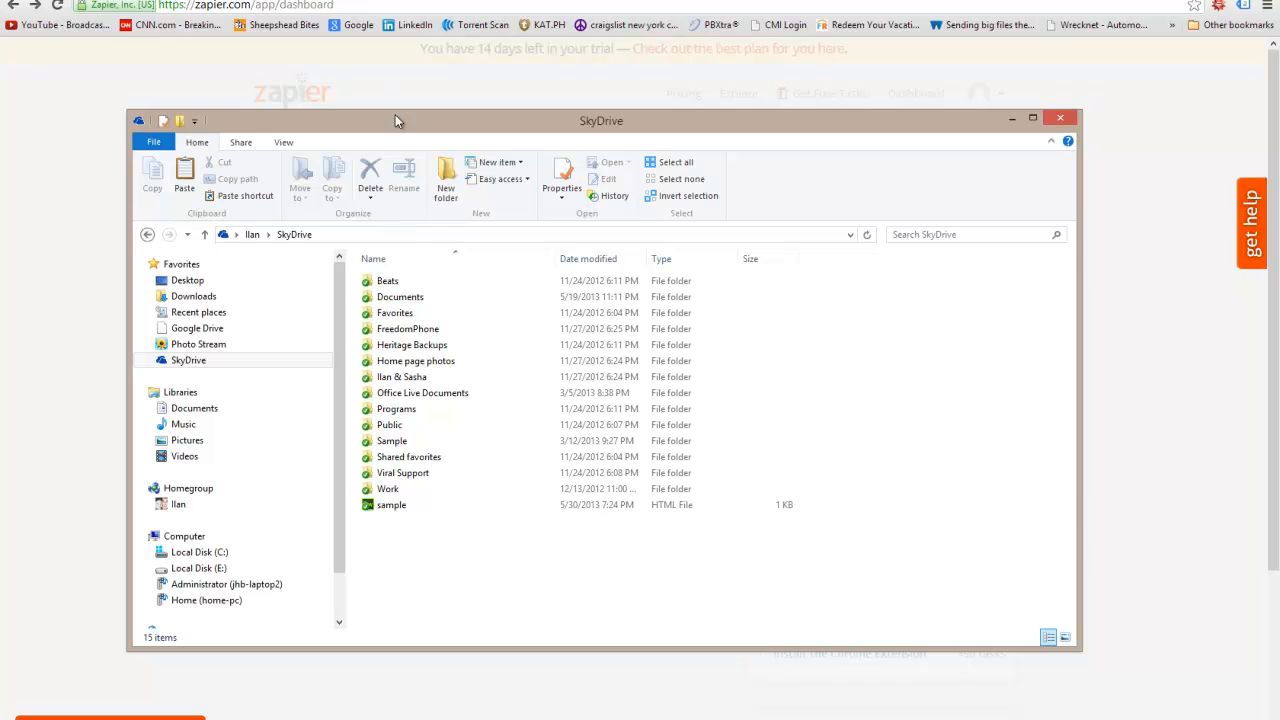
{"action": "left_click_drag", "start_coordinate": [395, 115], "coordinate": [899, 78]}
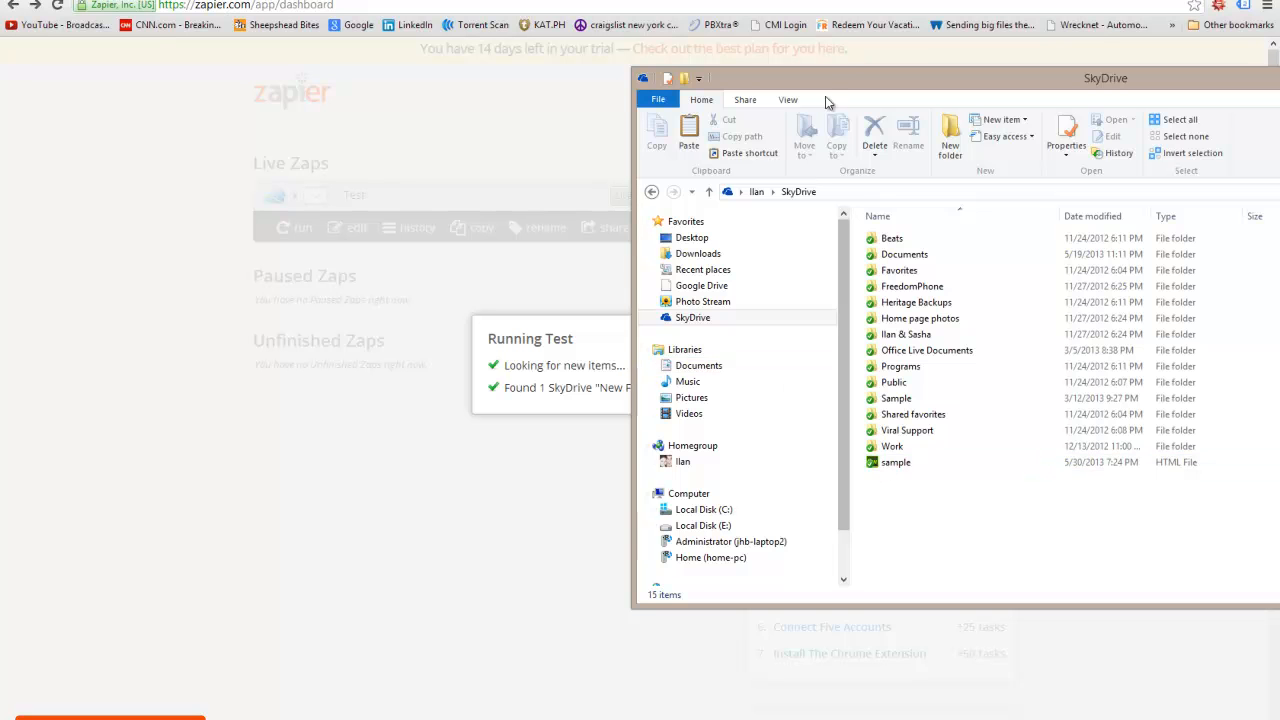
{"action": "left_click_drag", "start_coordinate": [831, 76], "coordinate": [291, 94]}
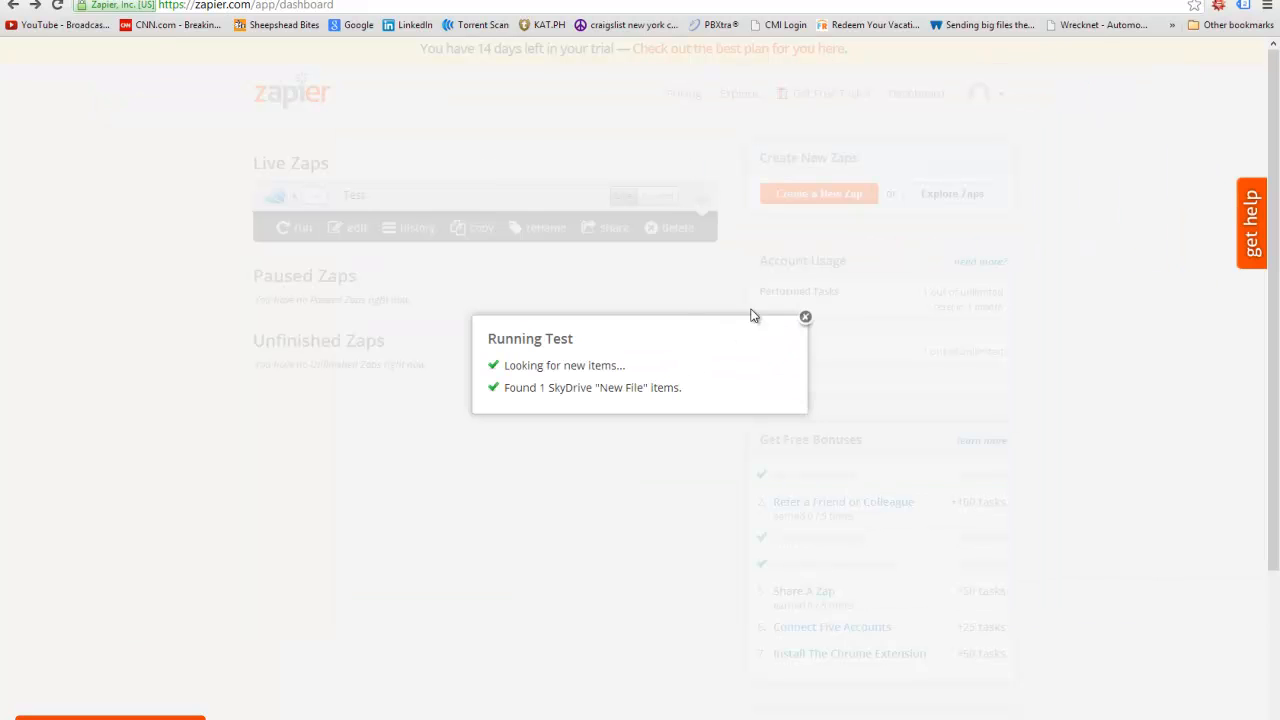
{"action": "left_click", "coordinate": [800, 320]}
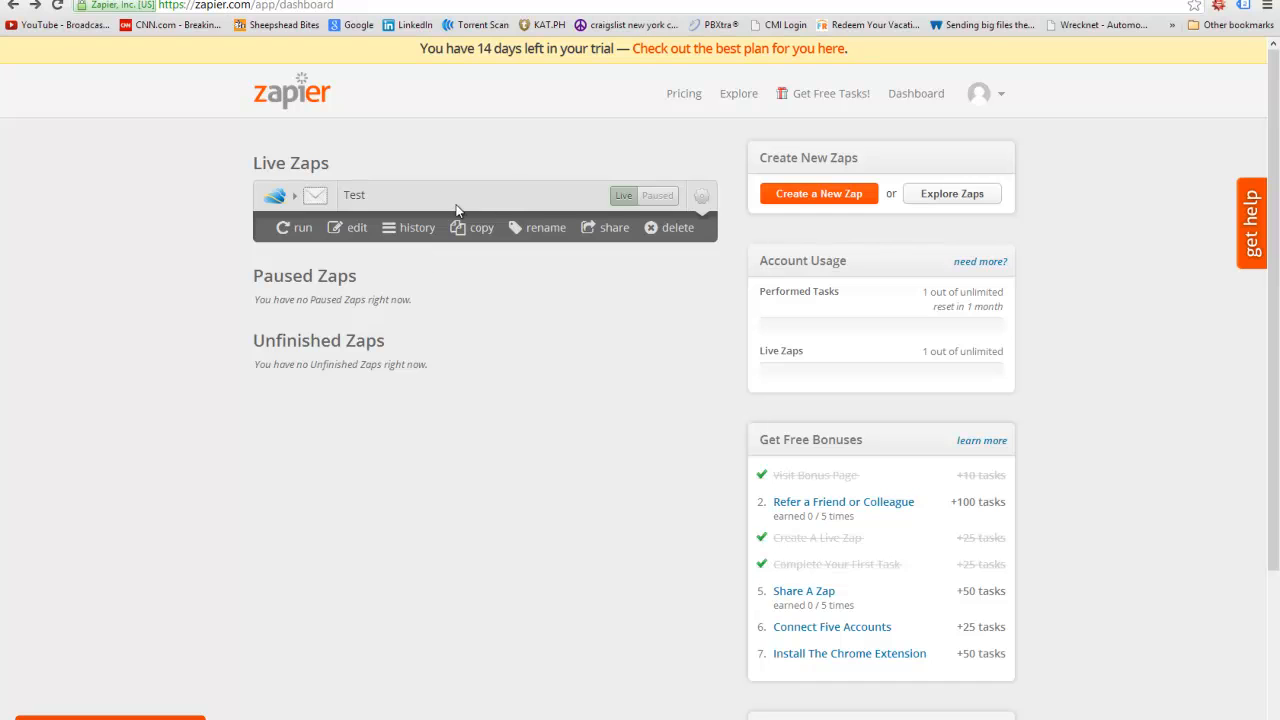
- Refresh the Test Zap's task history and expand the Test task to view its steps
{"action": "left_click", "coordinate": [425, 230]}
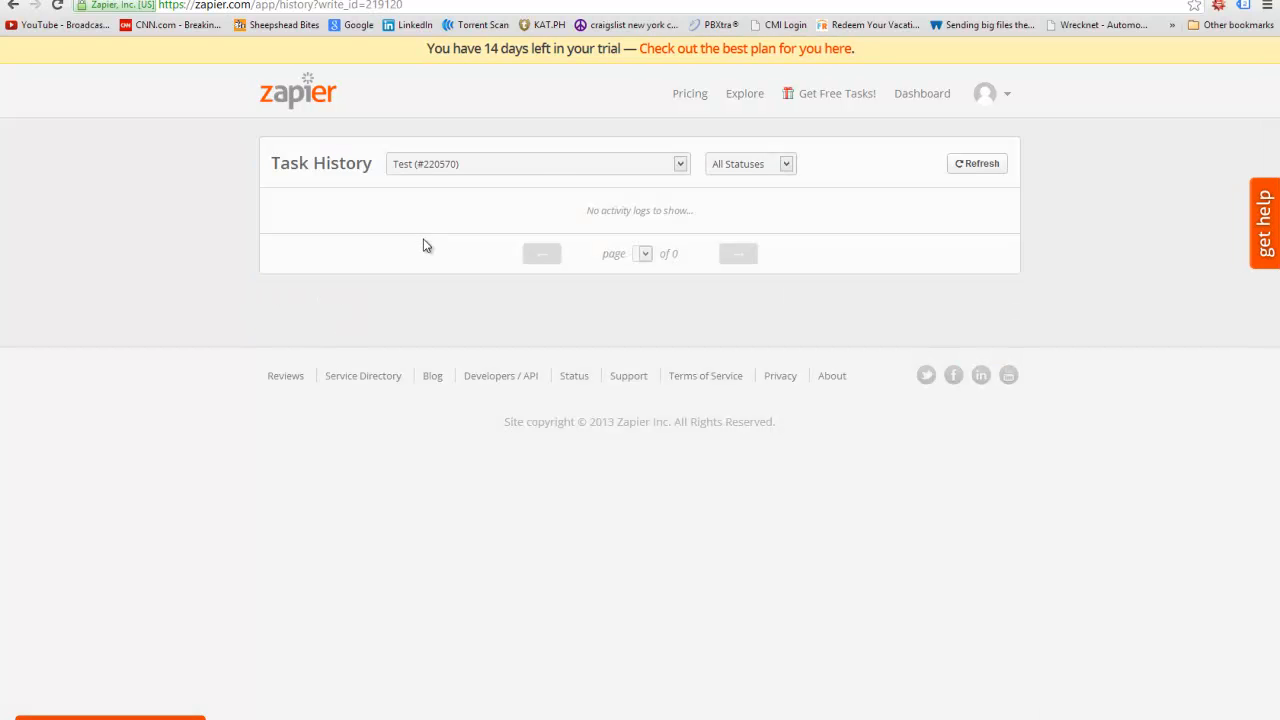
{"action": "left_click", "coordinate": [971, 165]}
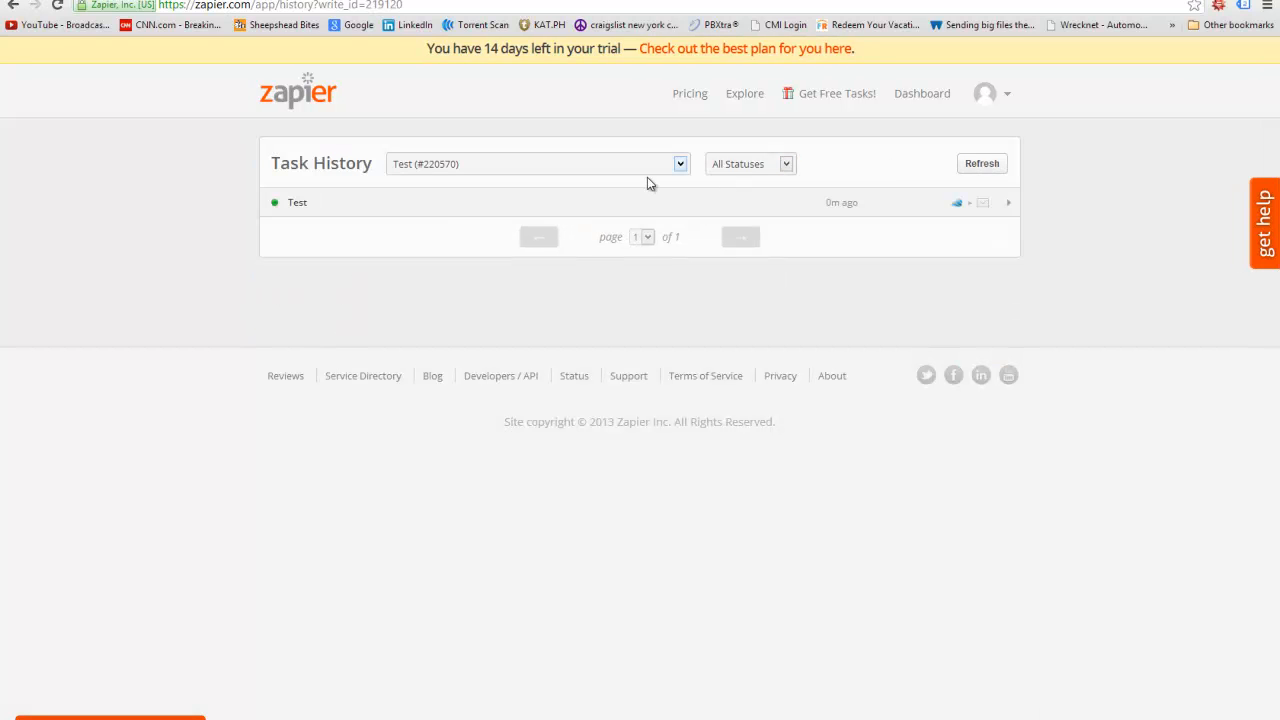
{"action": "left_click", "coordinate": [292, 205]}
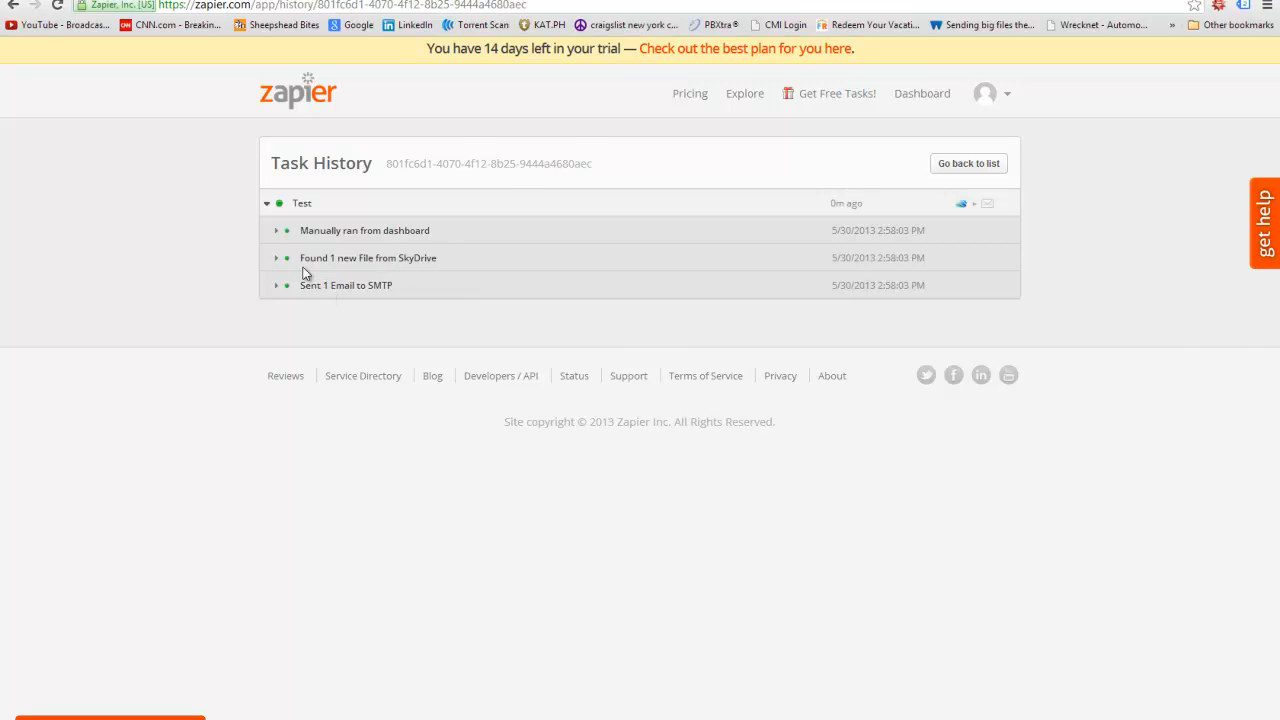
{"action": "left_click", "coordinate": [259, 0]}
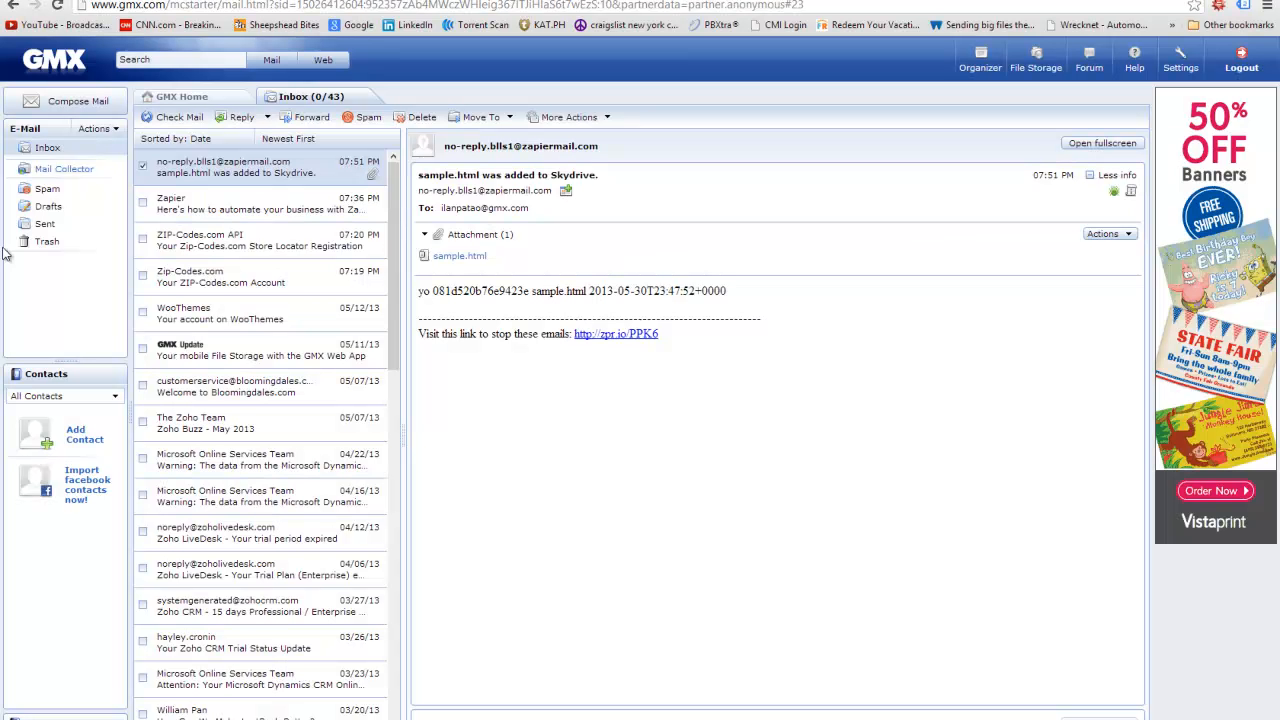
- In GMX, open the newest email and check its sample.html attachment, then return to Zapier
{"action": "left_click", "coordinate": [175, 117]}
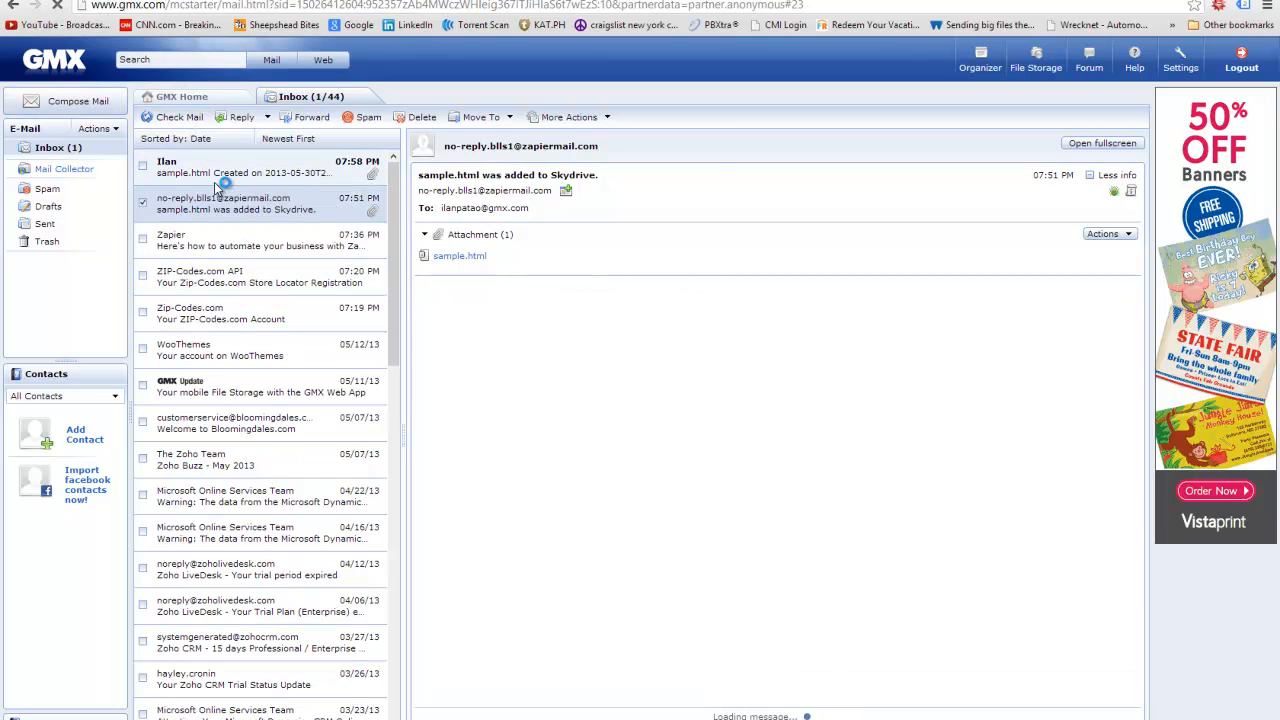
{"action": "left_click", "coordinate": [172, 178]}
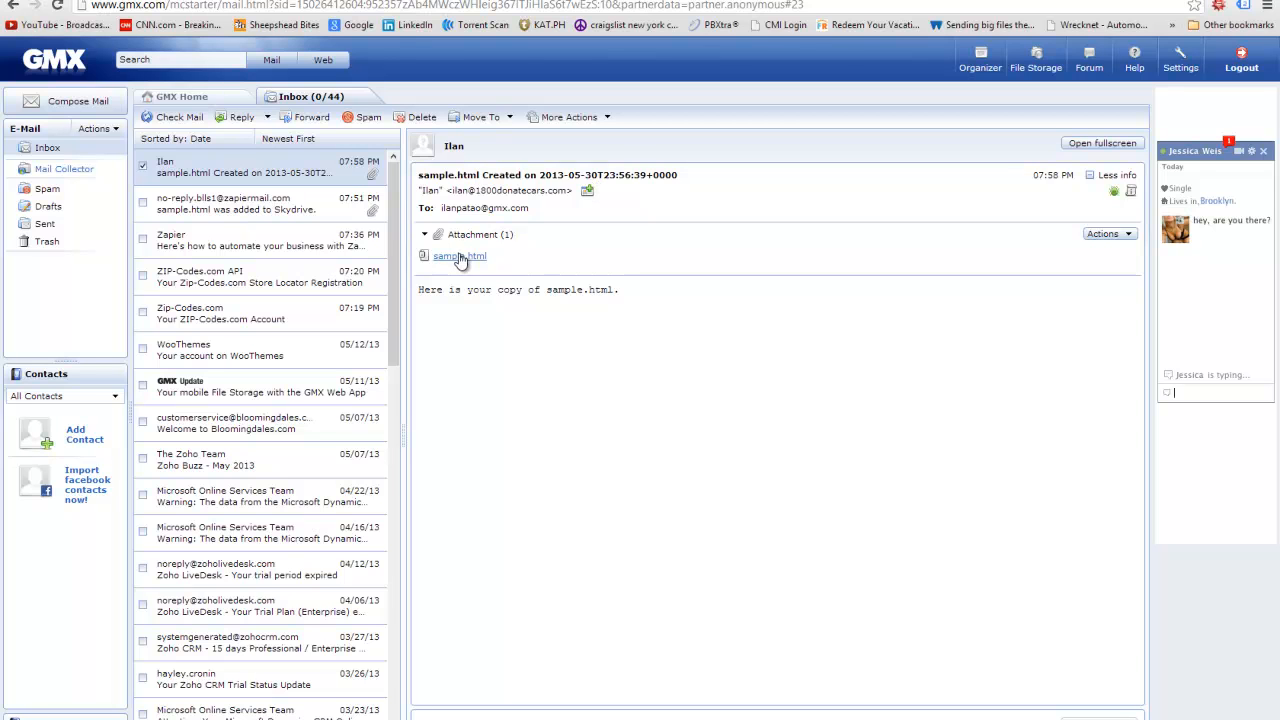
{"action": "left_click_drag", "start_coordinate": [545, 288], "coordinate": [620, 289]}
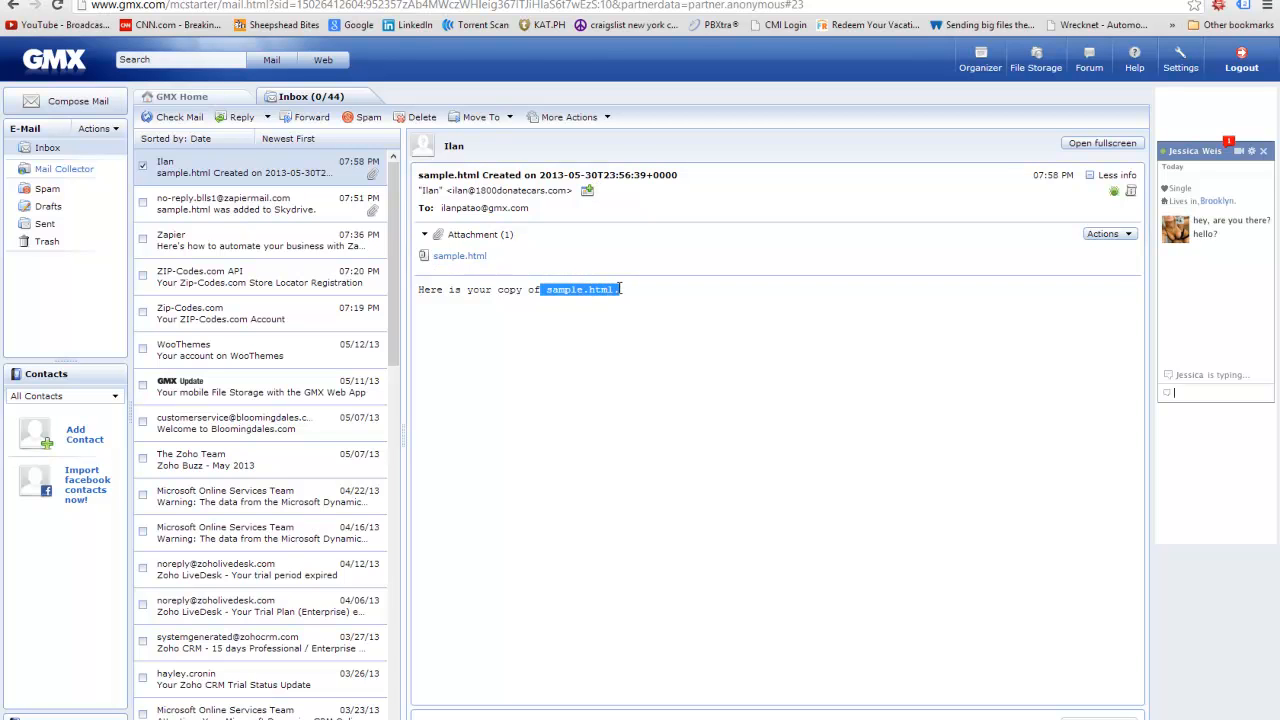
{"action": "left_click", "coordinate": [452, 256]}
{"action": "left_click", "coordinate": [897, 295]}
{"action": "key", "text": "ctrl+Tab"}
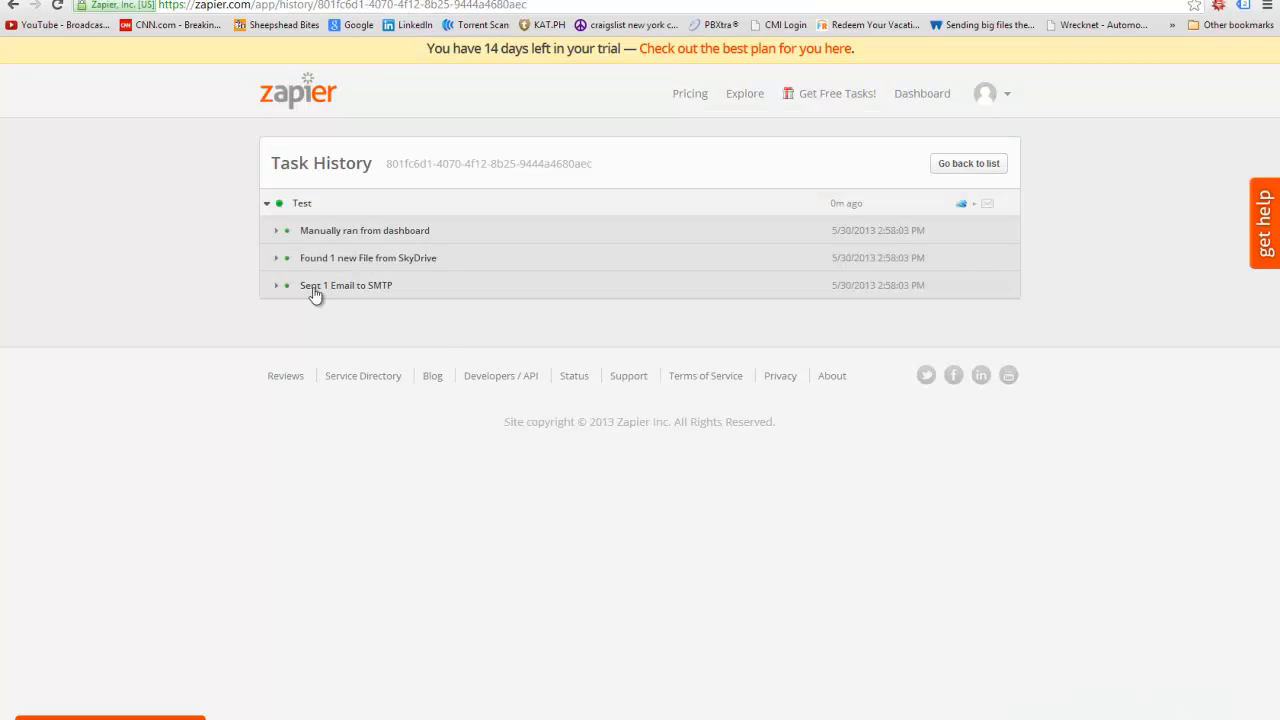
- Go to the Zapier dashboard and open the Test Zap in the editor
{"action": "left_click", "coordinate": [298, 100]}
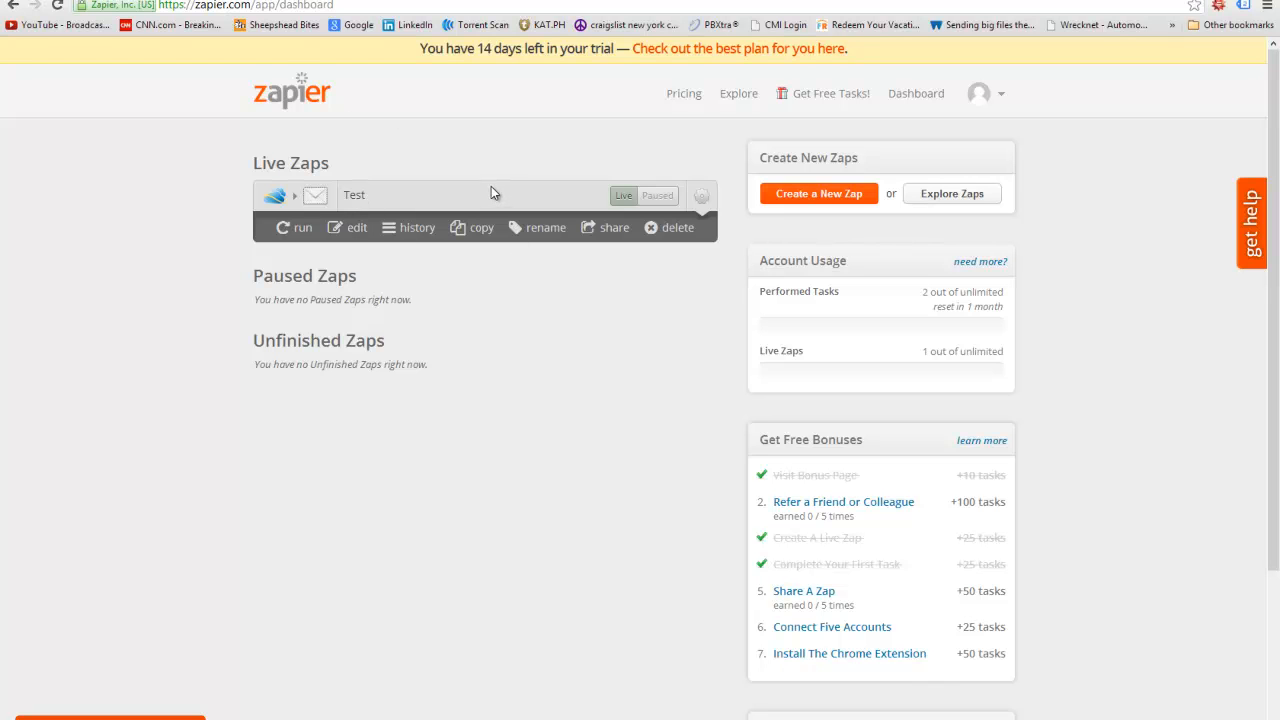
{"action": "left_click", "coordinate": [357, 228]}
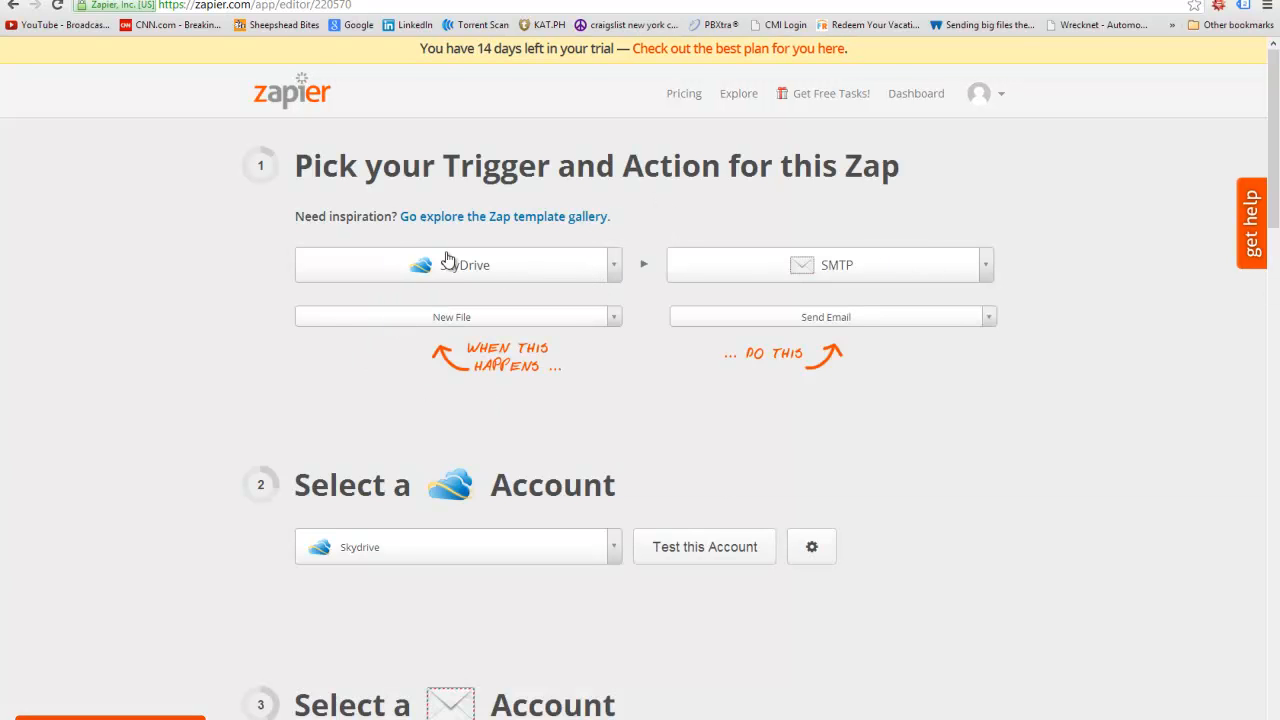
- Try AIM as the action app and look over its available actions
{"action": "left_click", "coordinate": [991, 266]}
{"action": "scroll", "coordinate": [642, 425], "scroll_direction": "up", "scroll_amount": 10}
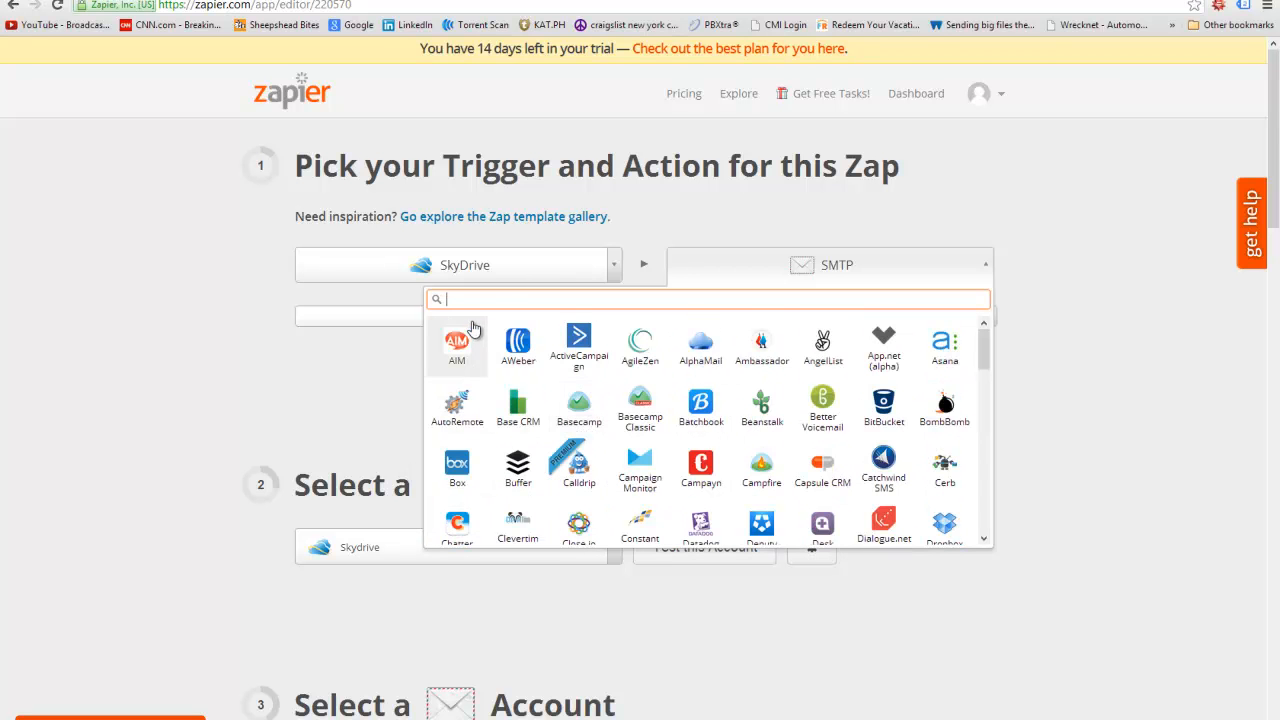
{"action": "left_click", "coordinate": [472, 336]}
{"action": "left_click", "coordinate": [988, 317]}
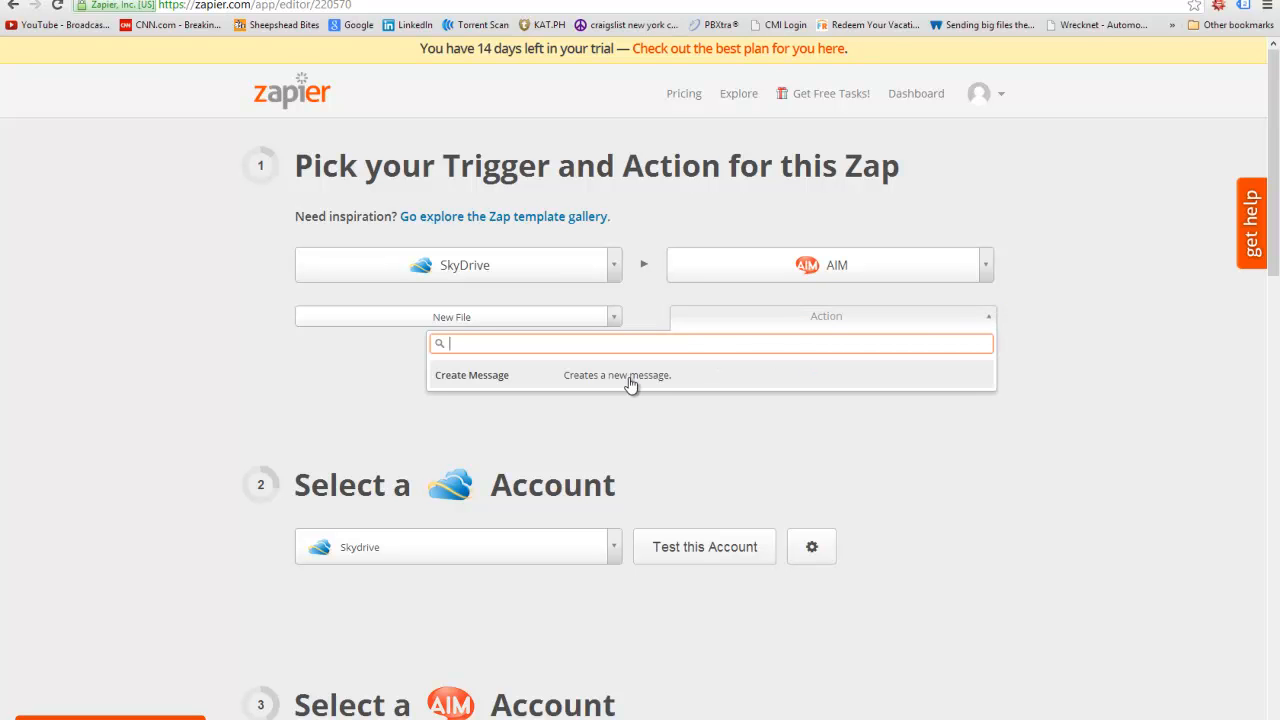
{"action": "left_click", "coordinate": [986, 293]}
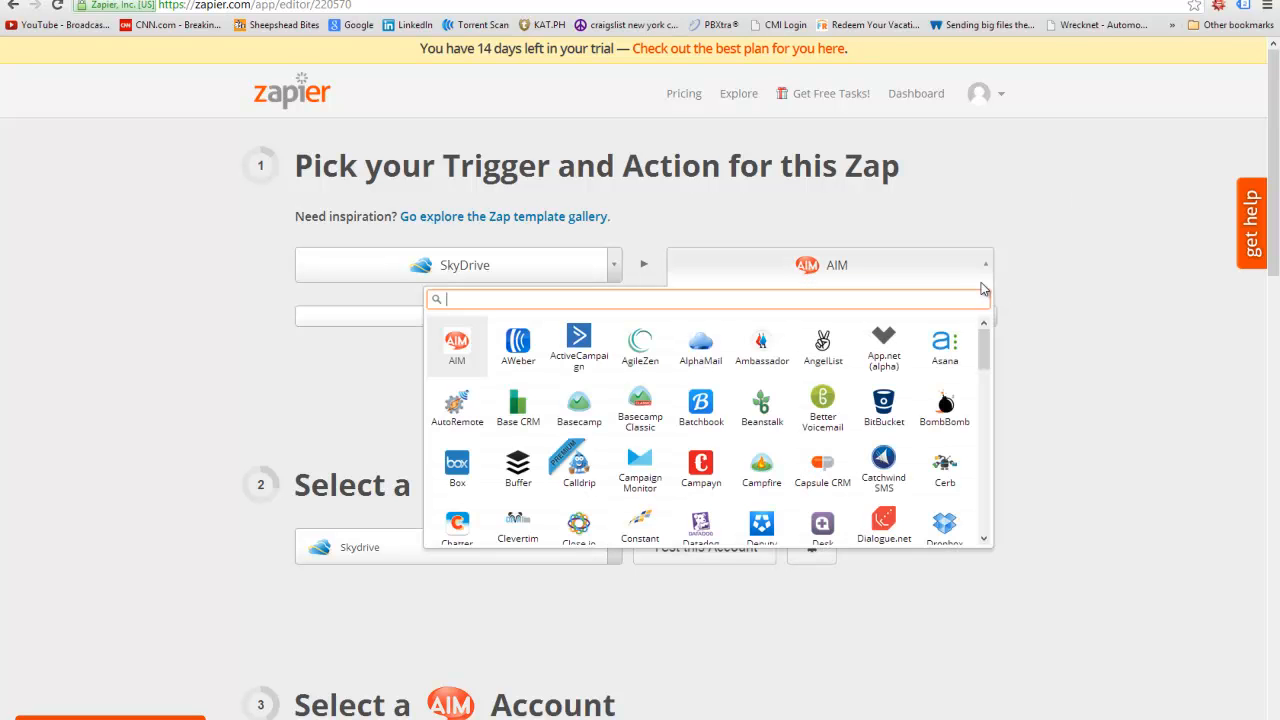
- Switch the action app to Facebook Pages and view its action list
{"action": "left_click", "coordinate": [986, 270]}
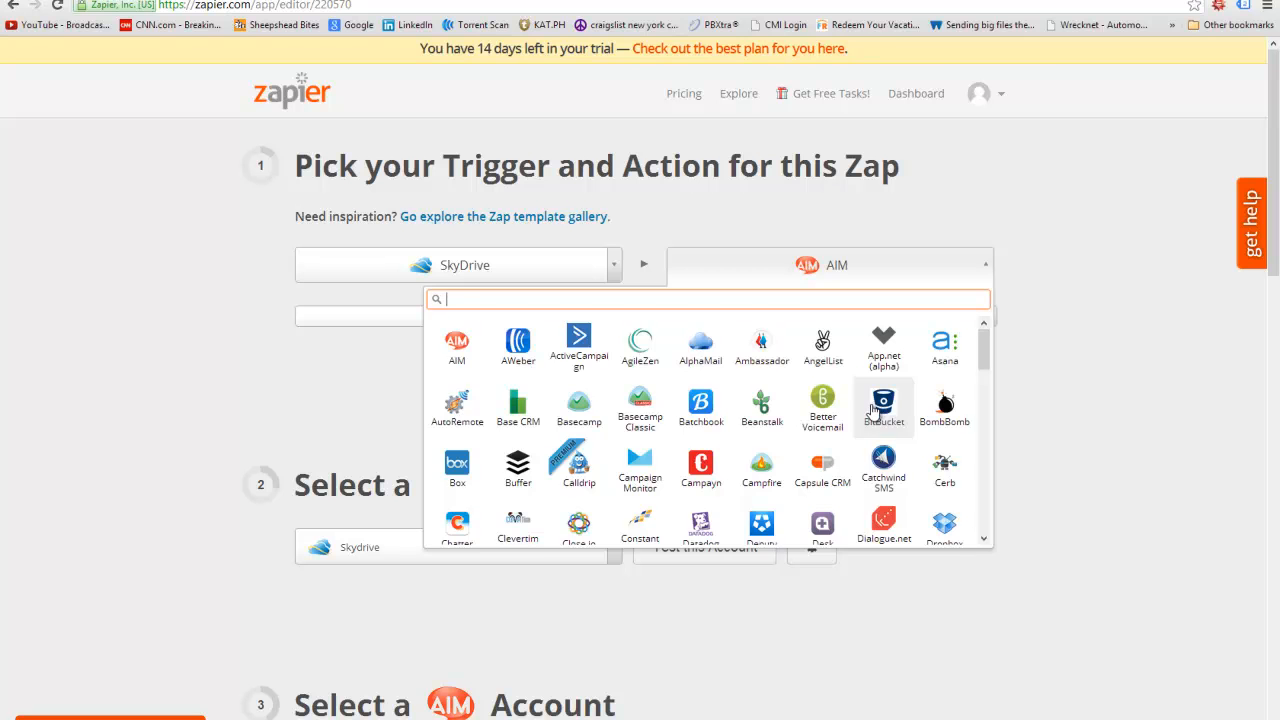
{"action": "scroll", "coordinate": [872, 410], "scroll_direction": "down", "scroll_amount": 3}
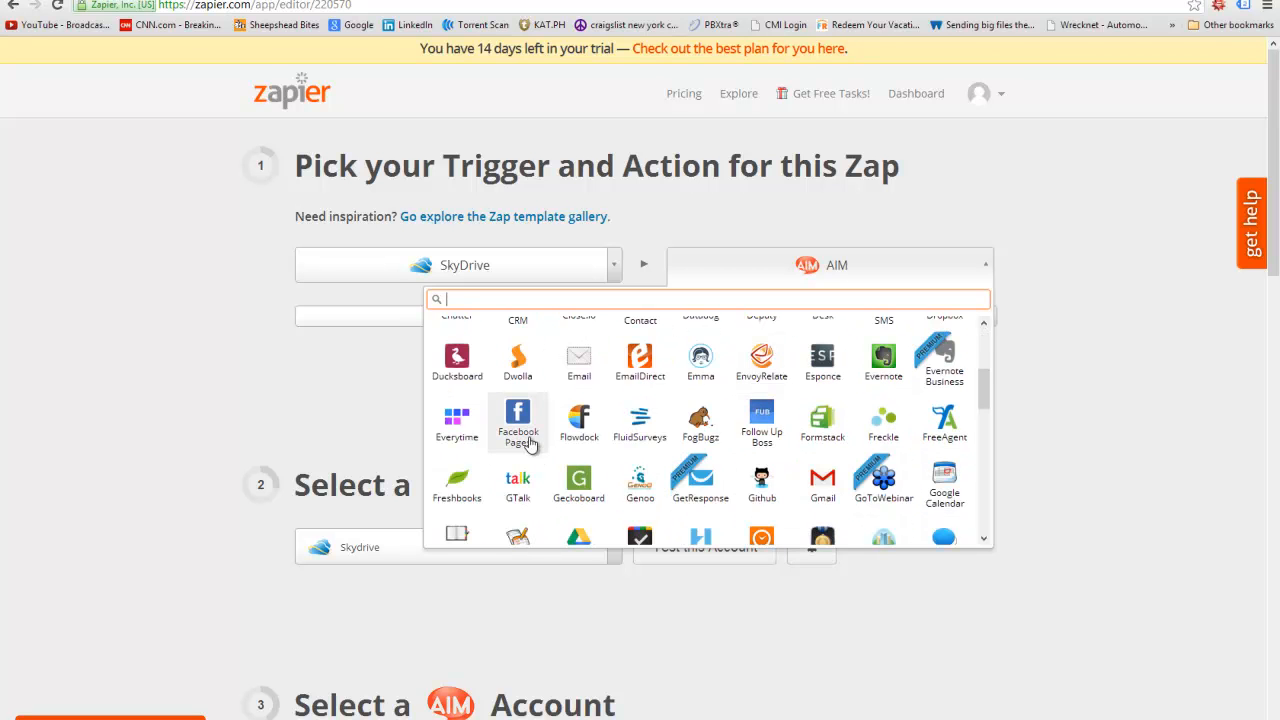
{"action": "left_click", "coordinate": [522, 430]}
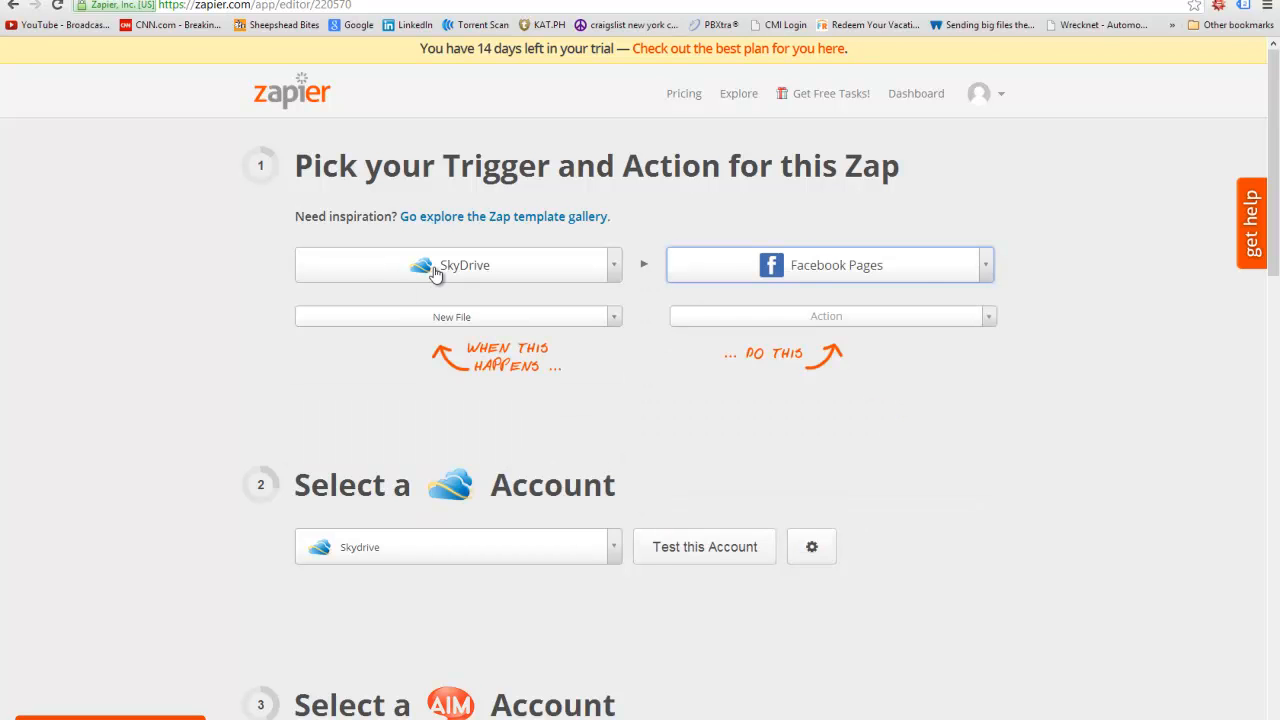
{"action": "left_click", "coordinate": [988, 316]}
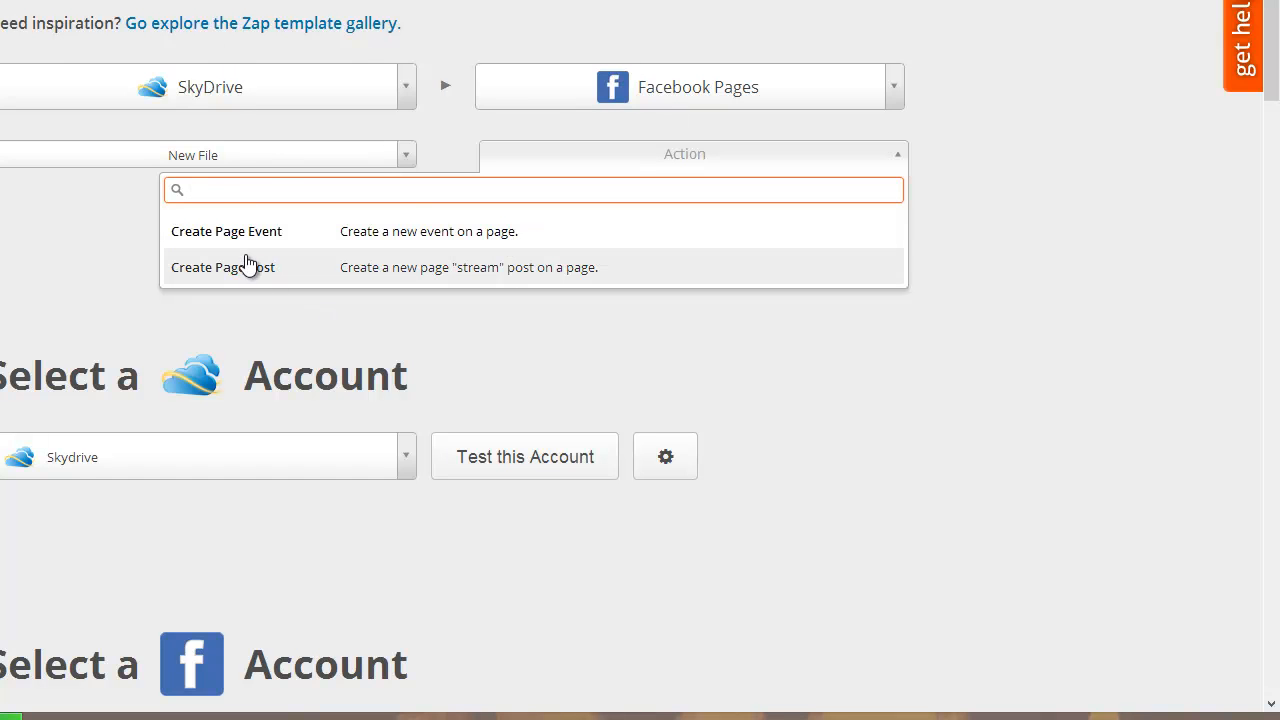
- Browse the full grid of action apps
{"action": "left_click", "coordinate": [890, 100]}
{"action": "scroll", "coordinate": [686, 386], "scroll_direction": "down", "scroll_amount": 2}
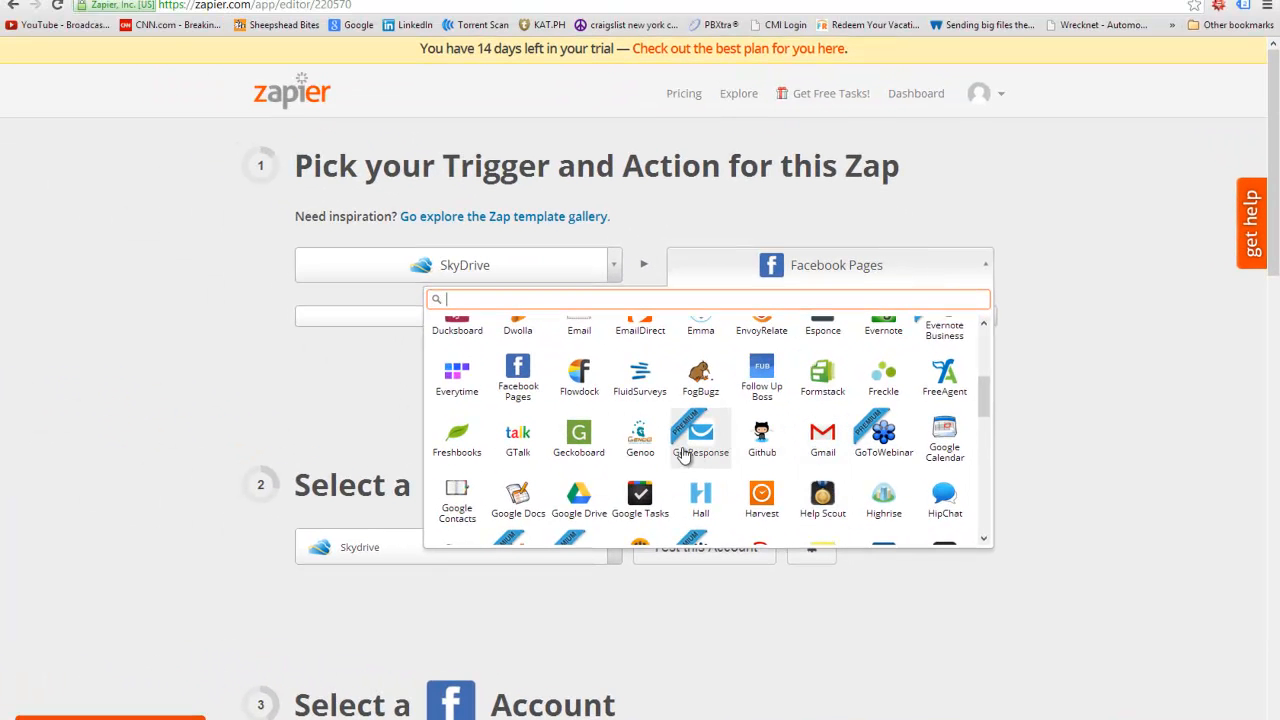
{"action": "scroll", "coordinate": [760, 440], "scroll_direction": "down", "scroll_amount": 3}
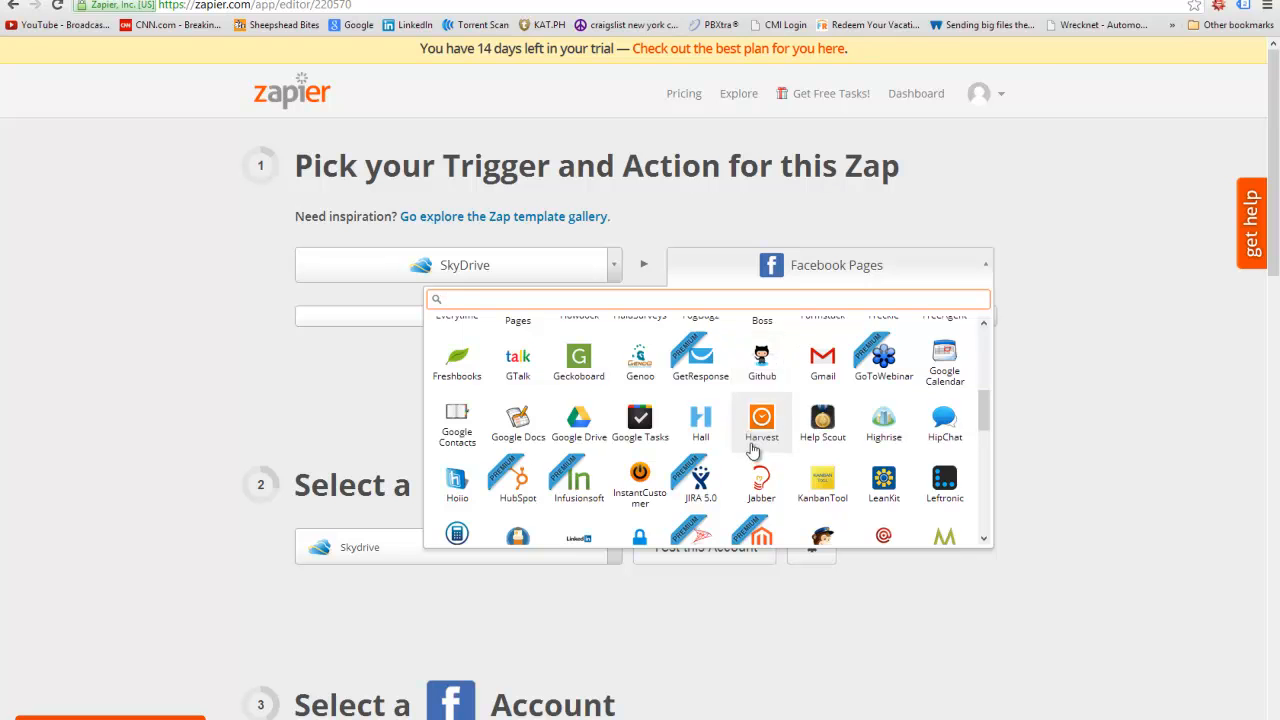
{"action": "mouse_move", "coordinate": [766, 453]}
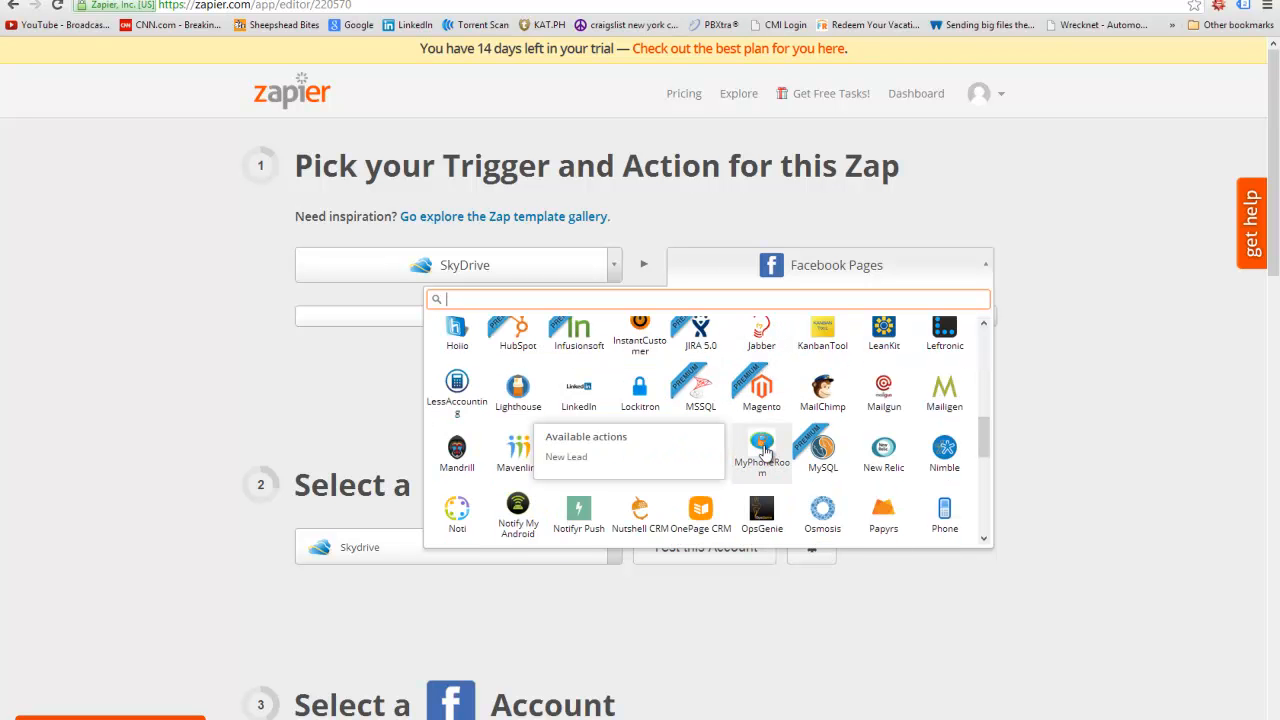
{"action": "scroll", "coordinate": [770, 458], "scroll_direction": "down", "scroll_amount": 2}
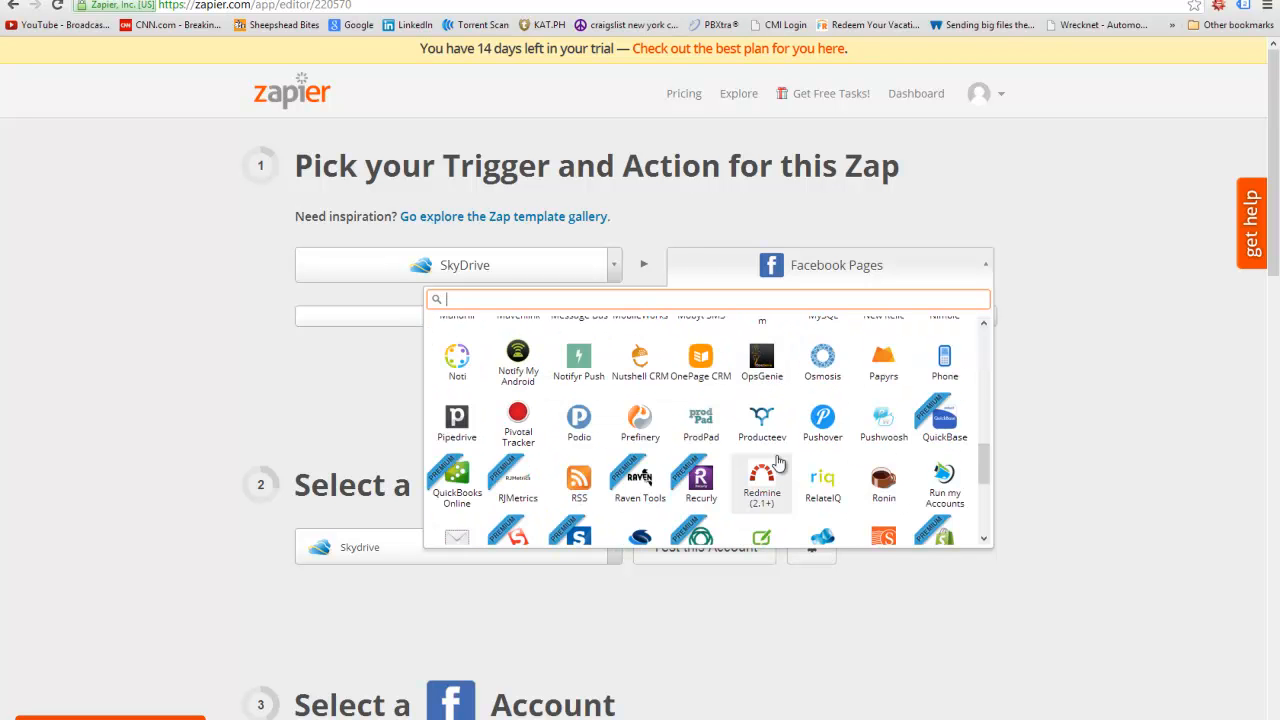
{"action": "scroll", "coordinate": [690, 432], "scroll_direction": "down", "scroll_amount": 1}
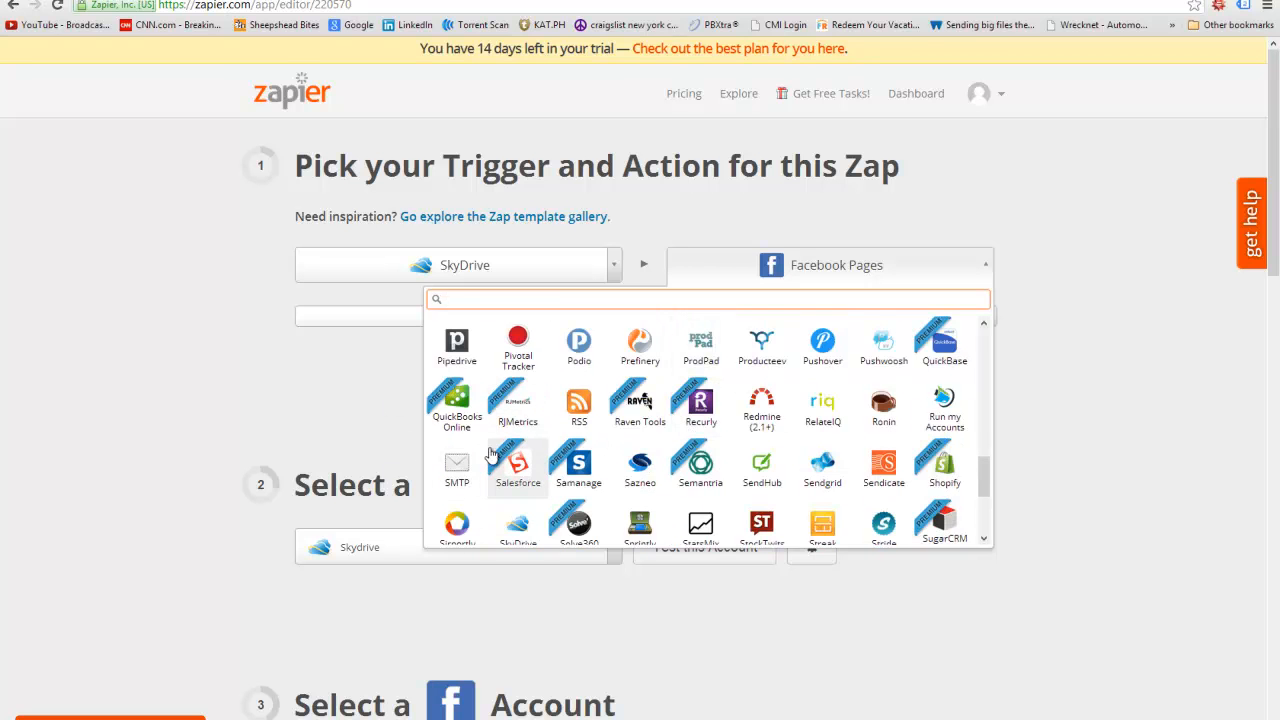
{"action": "mouse_move", "coordinate": [458, 410]}
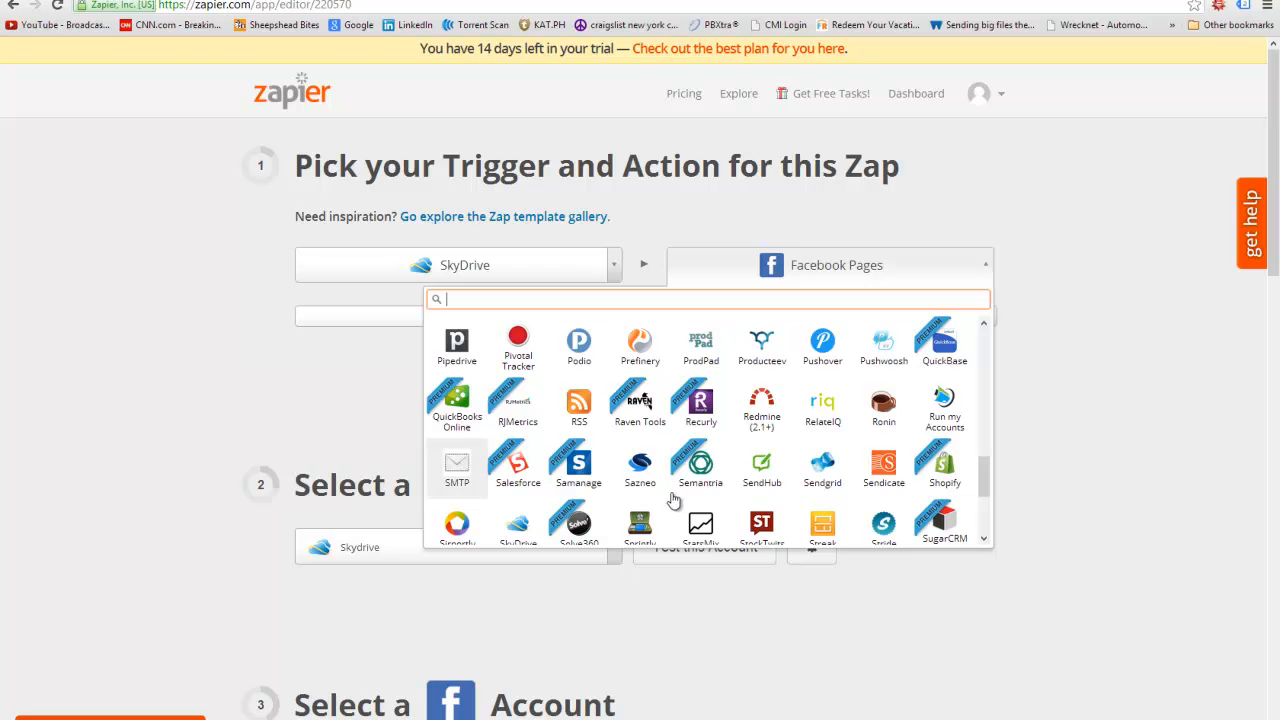
{"action": "scroll", "coordinate": [700, 505], "scroll_direction": "down", "scroll_amount": 1}
{"action": "scroll", "coordinate": [790, 476], "scroll_direction": "down", "scroll_amount": 1}
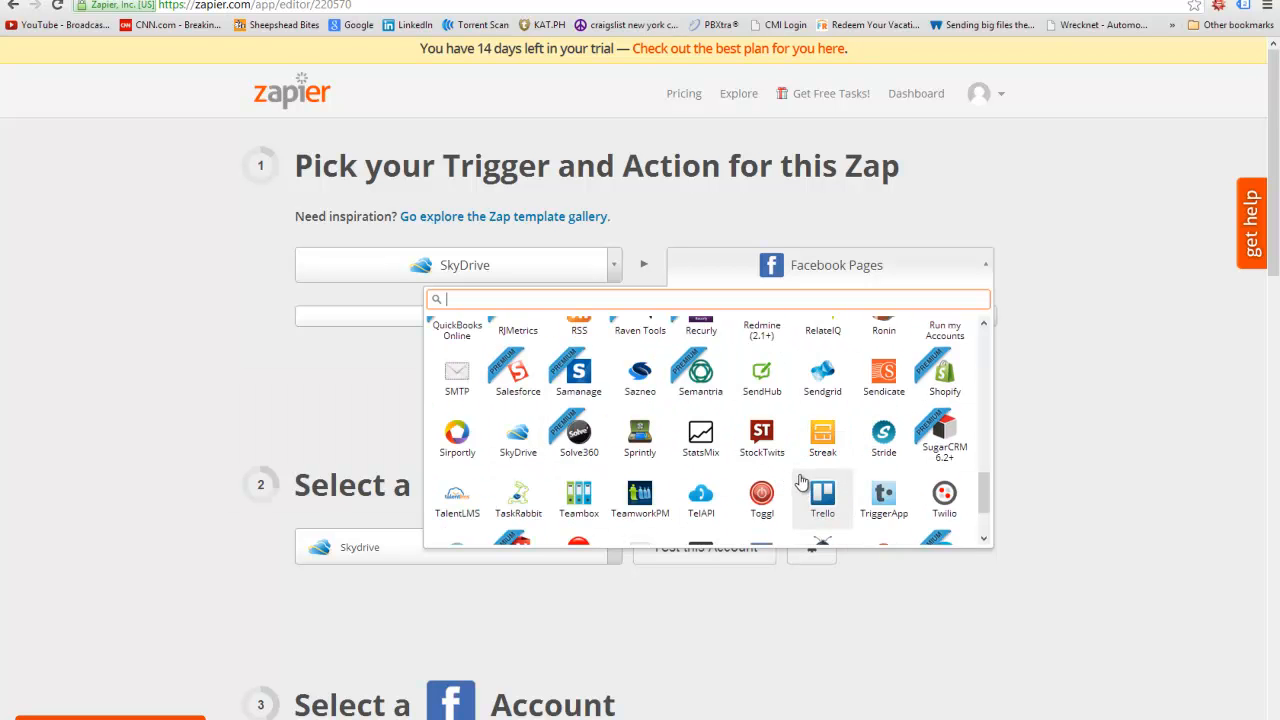
{"action": "scroll", "coordinate": [825, 485], "scroll_direction": "down", "scroll_amount": 1}
{"action": "scroll", "coordinate": [868, 462], "scroll_direction": "down", "scroll_amount": 1}
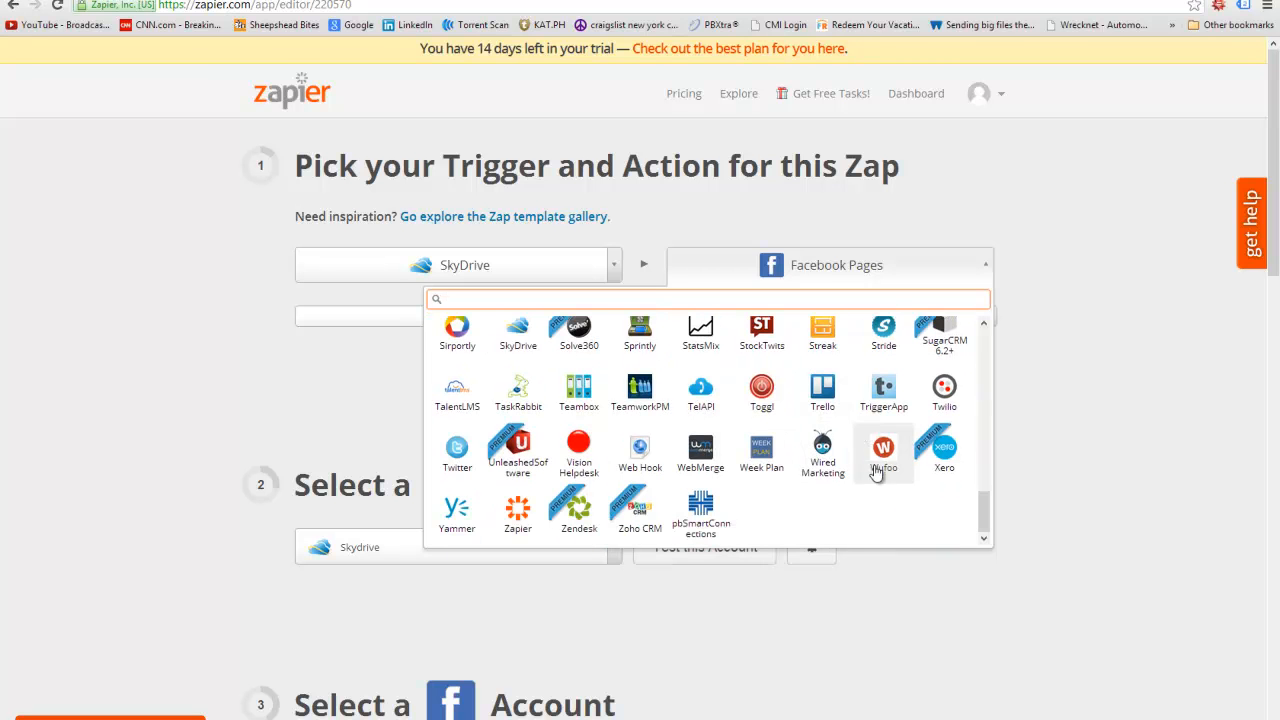
{"action": "scroll", "coordinate": [825, 511], "scroll_direction": "up", "scroll_amount": 1}
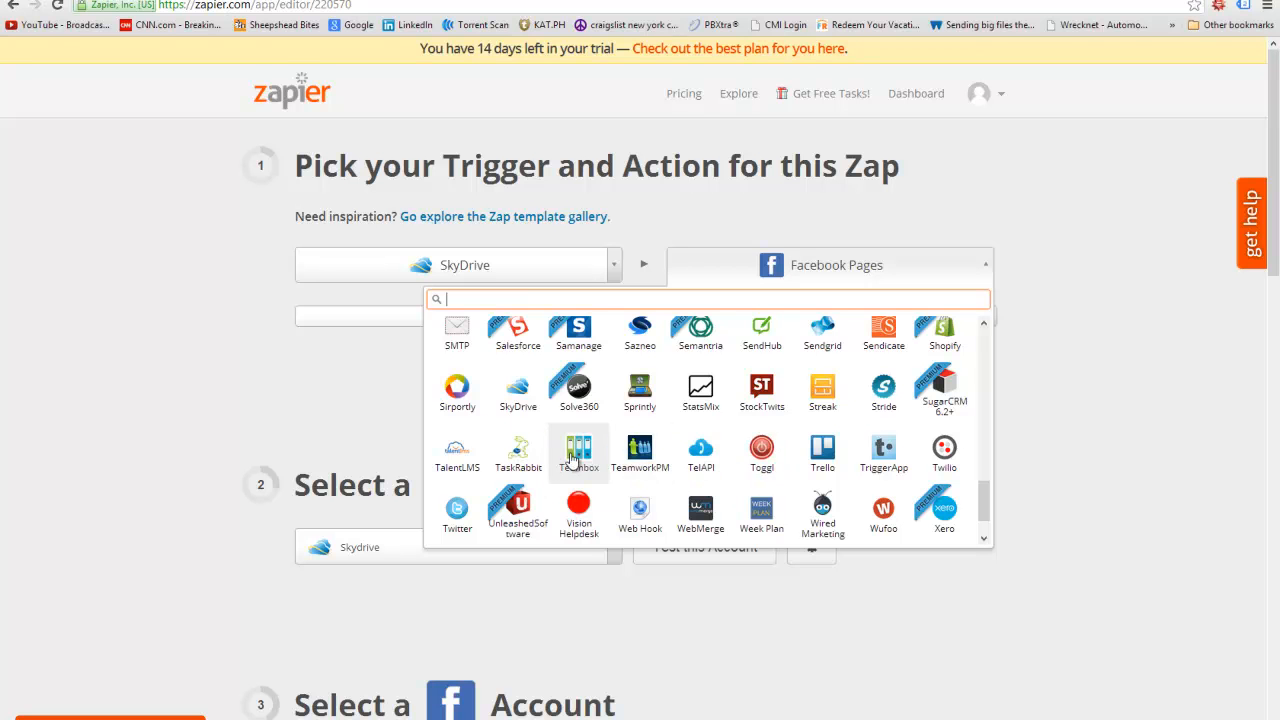
{"action": "scroll", "coordinate": [743, 490], "scroll_direction": "up", "scroll_amount": 1}
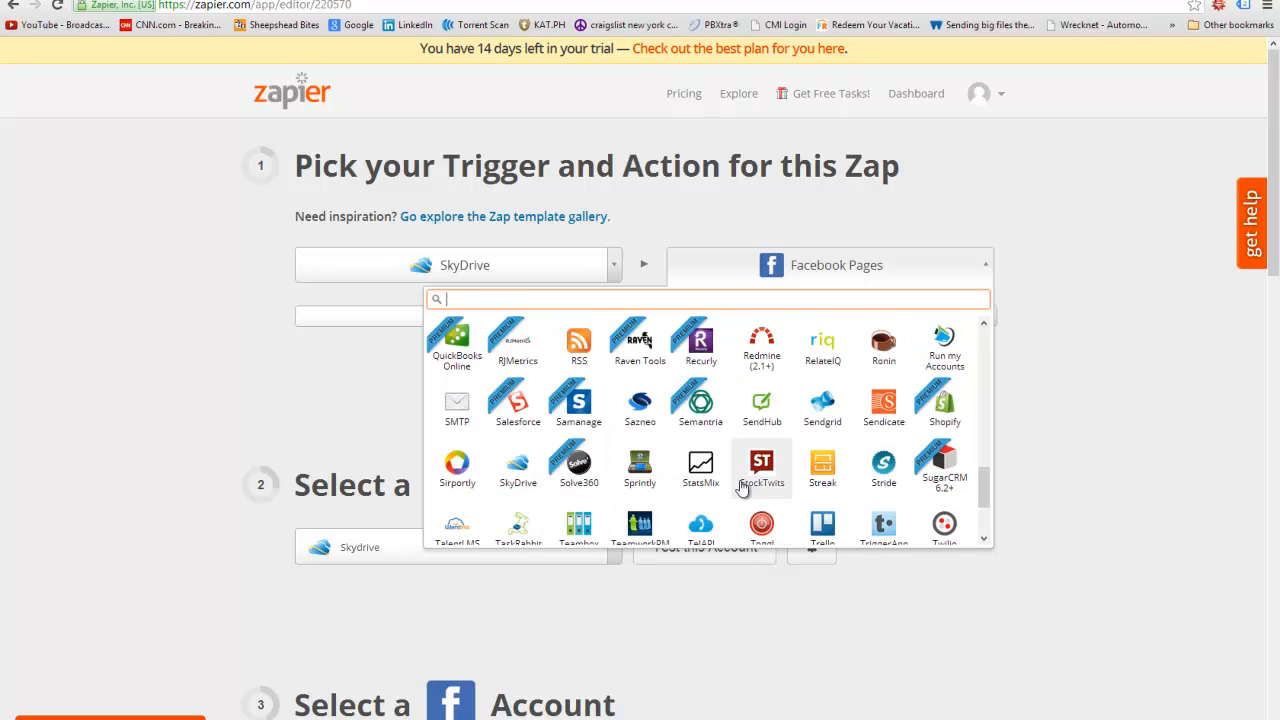
{"action": "mouse_move", "coordinate": [469, 431]}
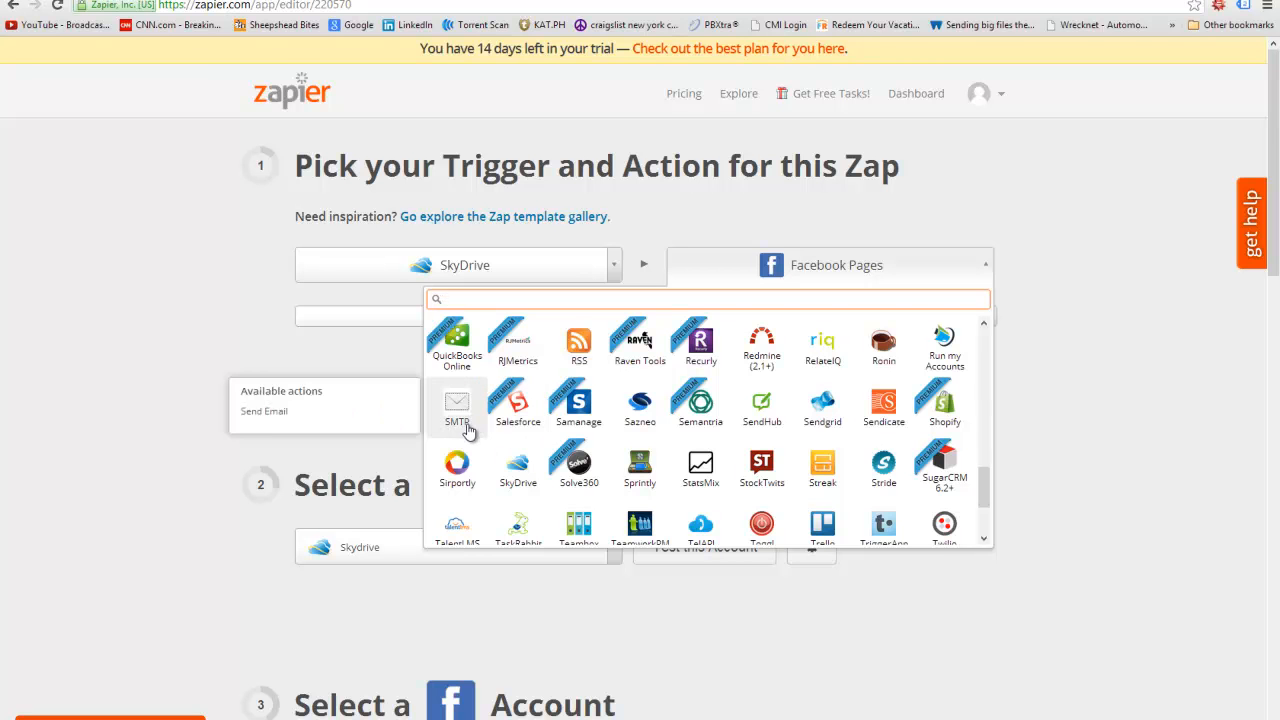
{"action": "scroll", "coordinate": [640, 448], "scroll_direction": "up", "scroll_amount": 1}
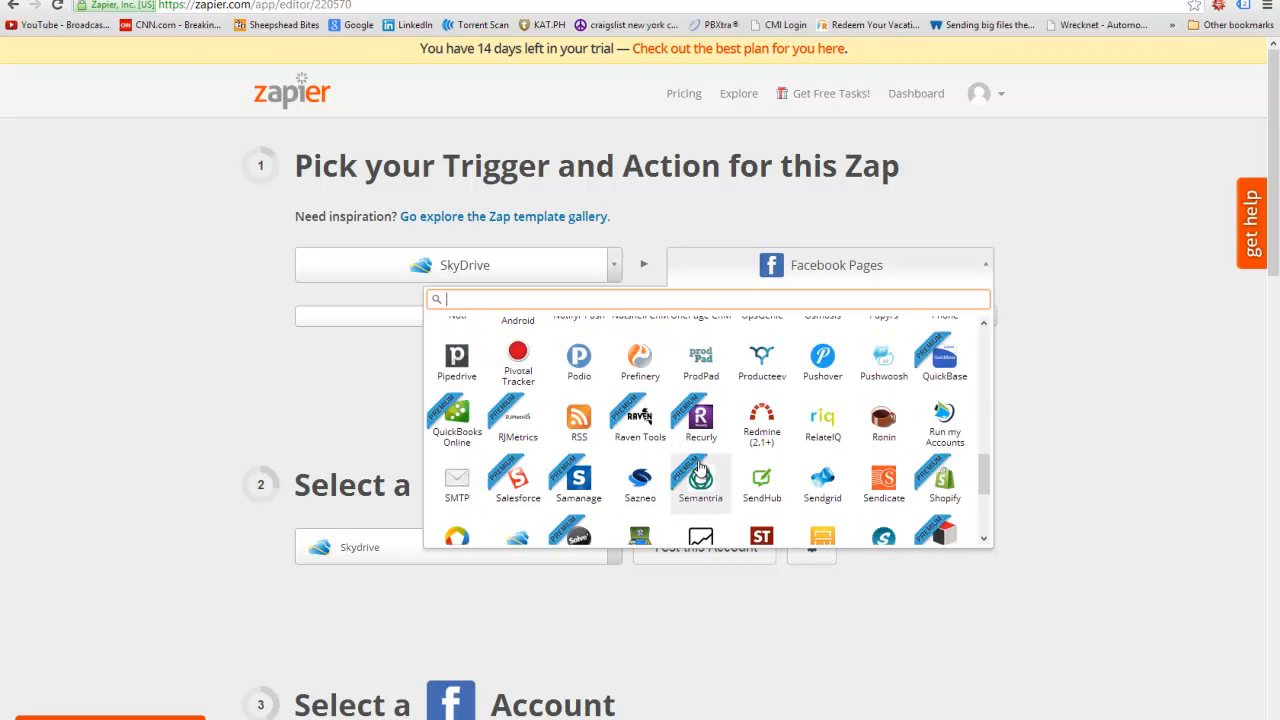
{"action": "scroll", "coordinate": [698, 462], "scroll_direction": "up", "scroll_amount": 1}
{"action": "scroll", "coordinate": [700, 468], "scroll_direction": "up", "scroll_amount": 1}
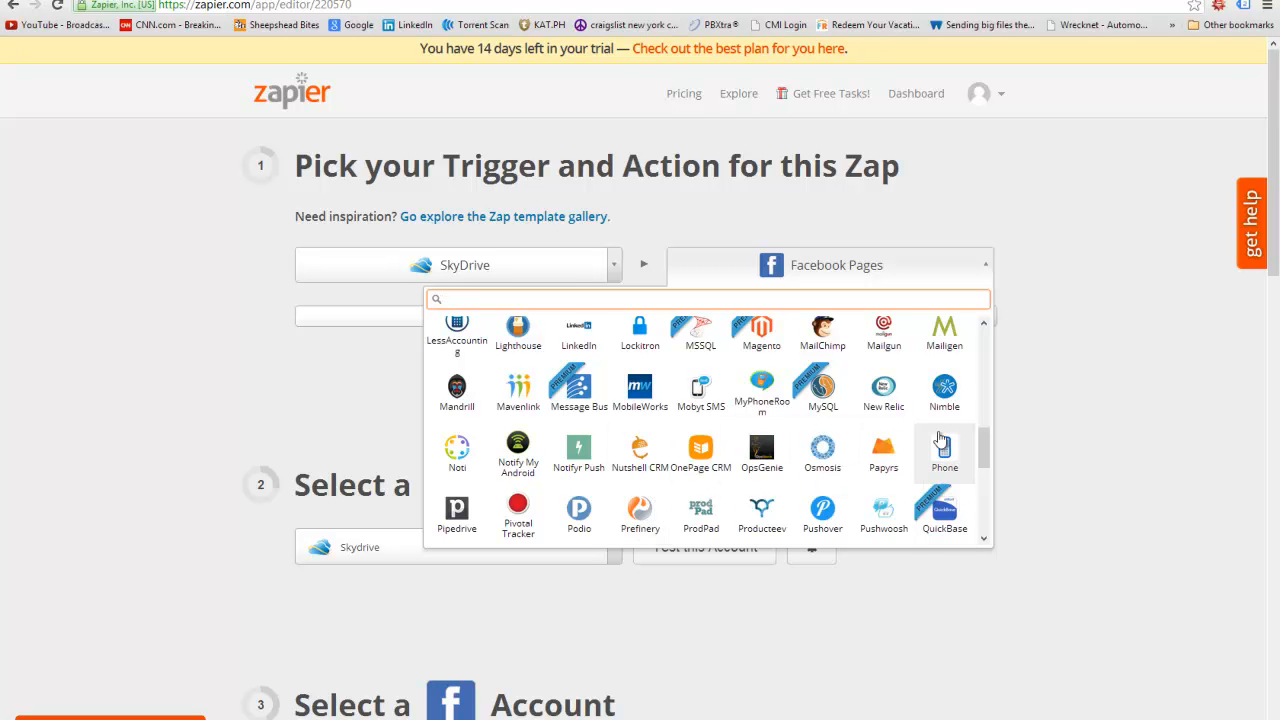
- Change the action to Phone with Send SMS
{"action": "left_click", "coordinate": [944, 450]}
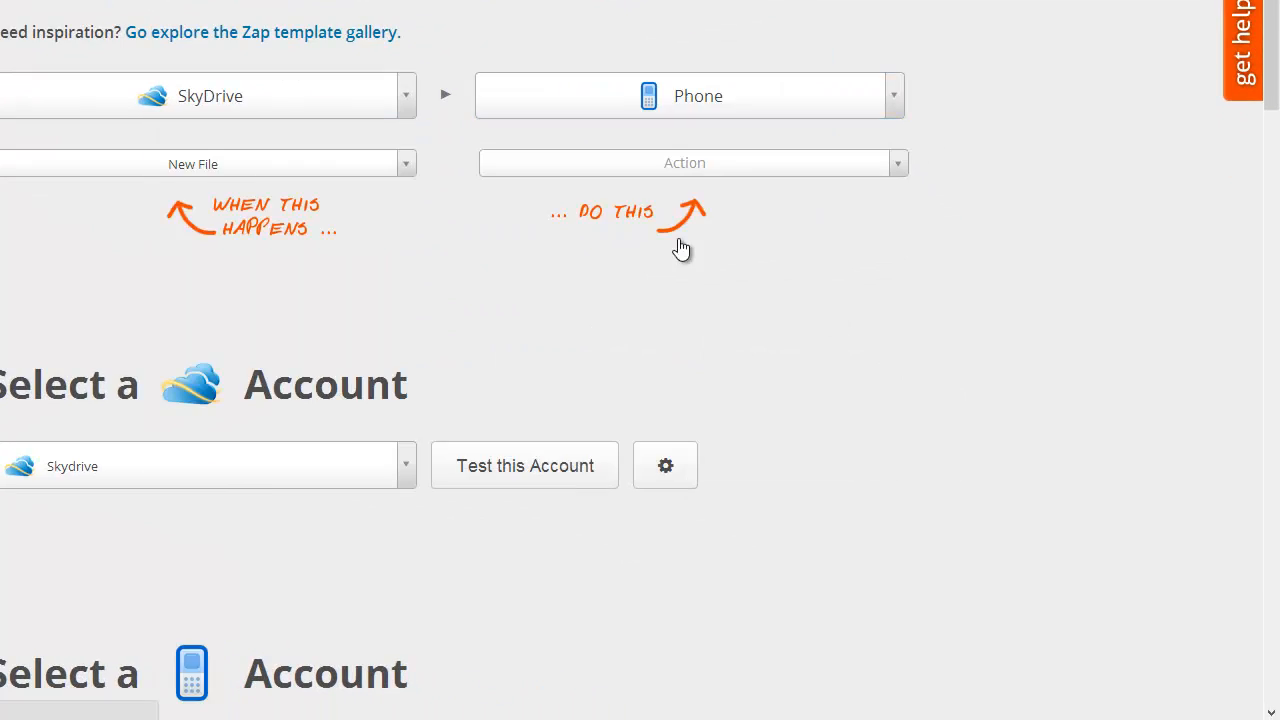
{"action": "left_click", "coordinate": [897, 167]}
{"action": "left_click", "coordinate": [396, 277]}
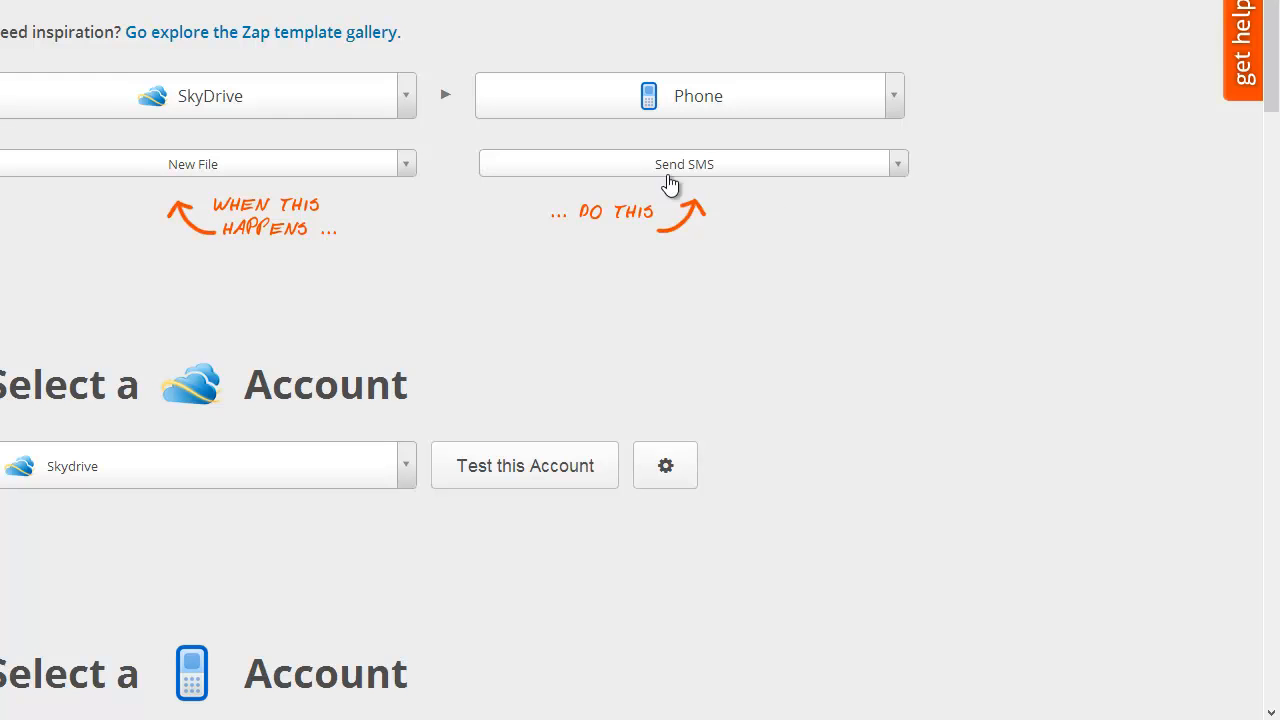
{"action": "left_click", "coordinate": [893, 96]}
- Switch the action app to LinkedIn and look over its actions
{"action": "scroll", "coordinate": [523, 371], "scroll_direction": "up", "scroll_amount": 2}
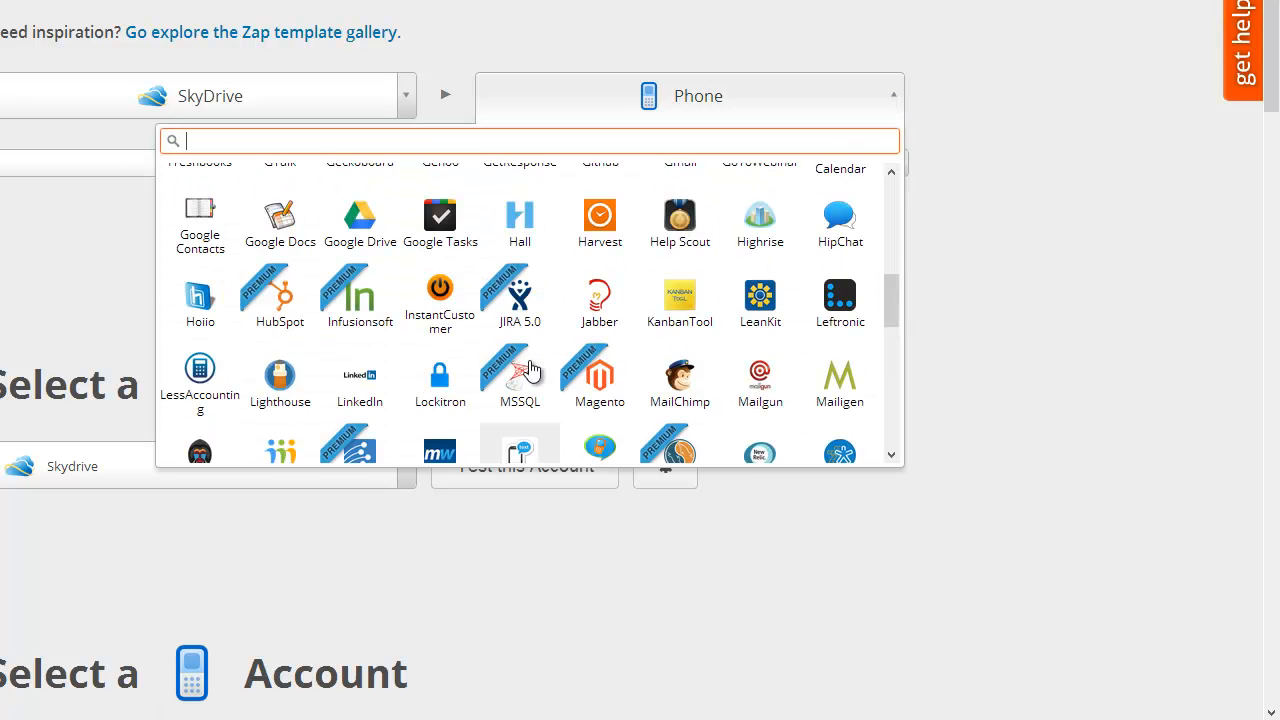
{"action": "left_click", "coordinate": [360, 364]}
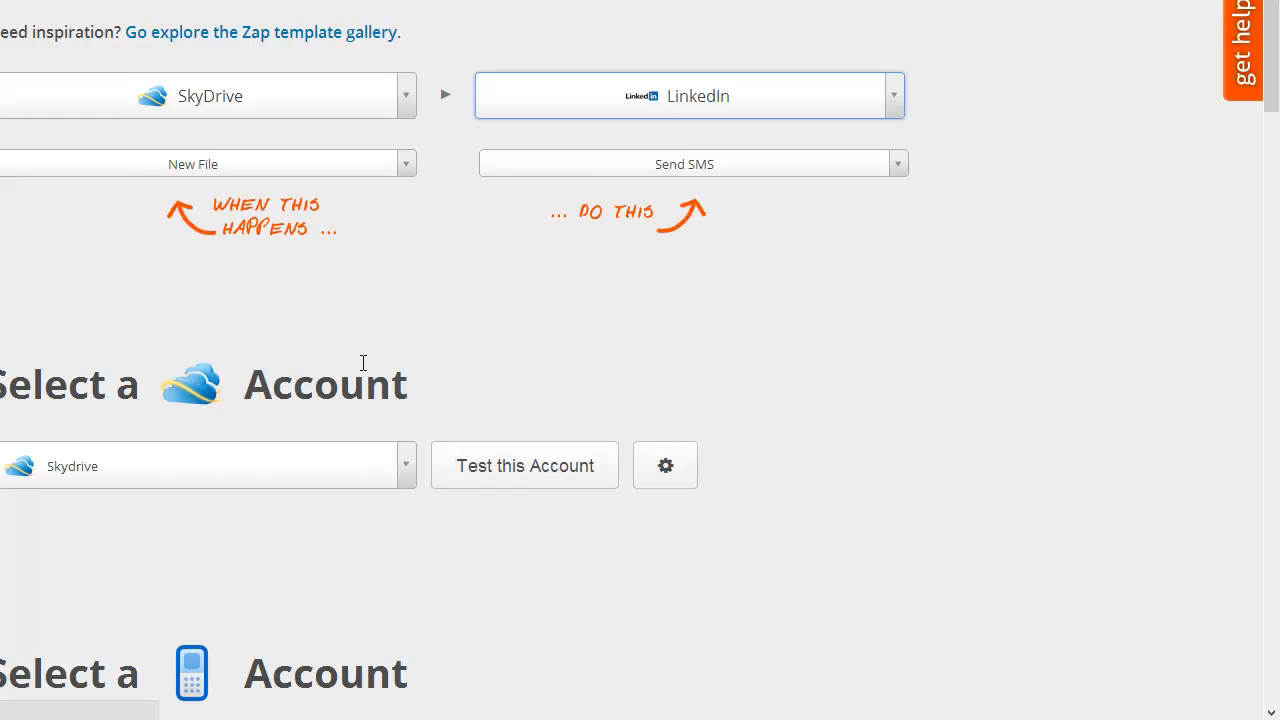
{"action": "left_click", "coordinate": [898, 166]}
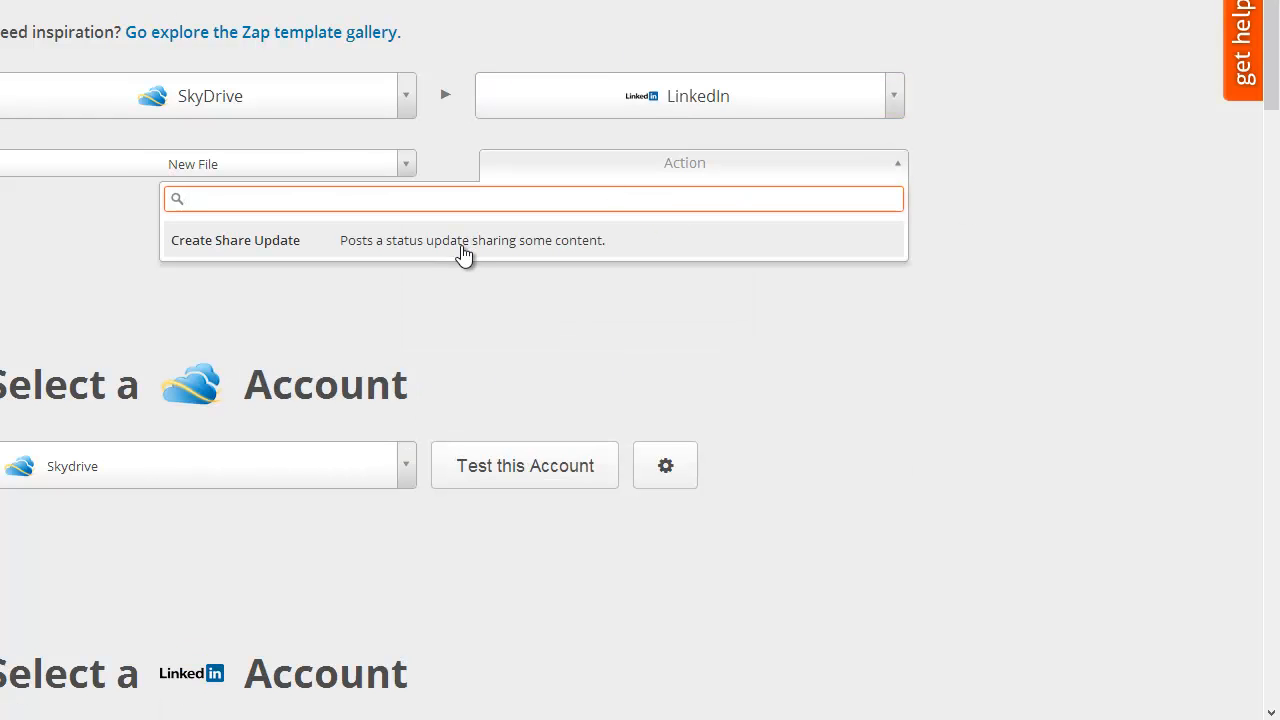
{"action": "left_click", "coordinate": [800, 270]}
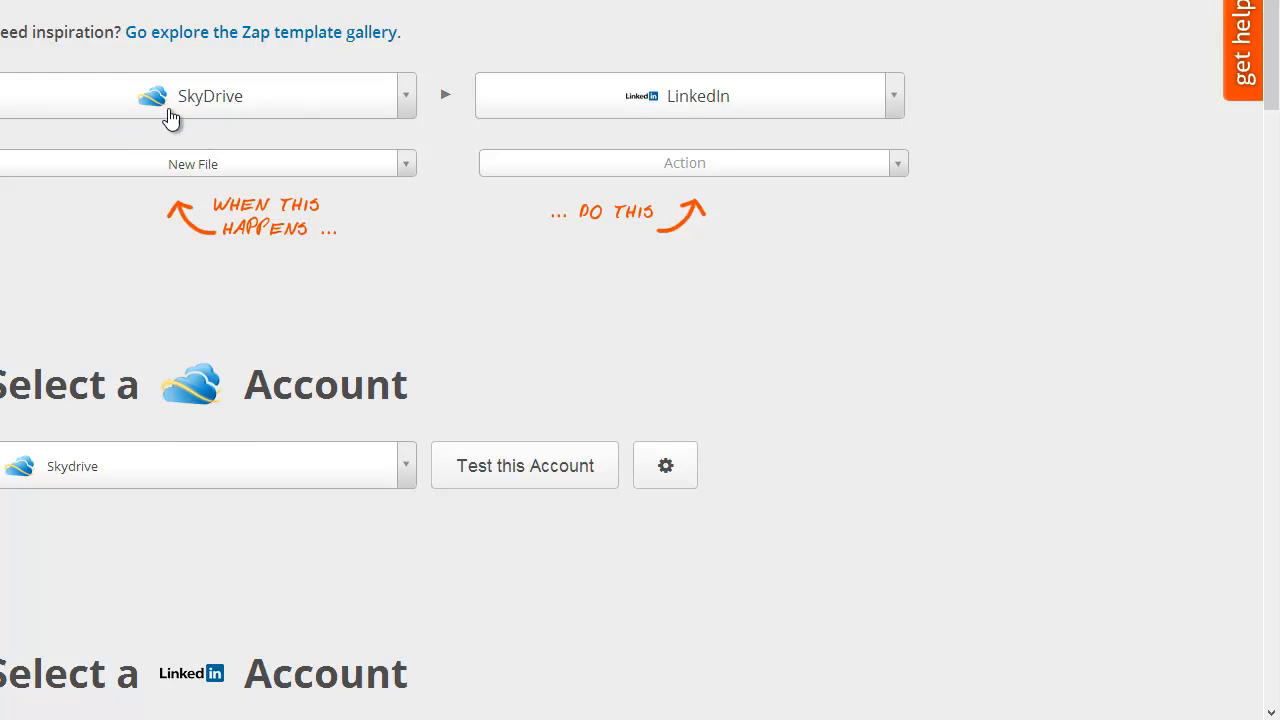
- Set the trigger to YouTube New Video and the LinkedIn action to Create Share Update
{"action": "left_click", "coordinate": [407, 97]}
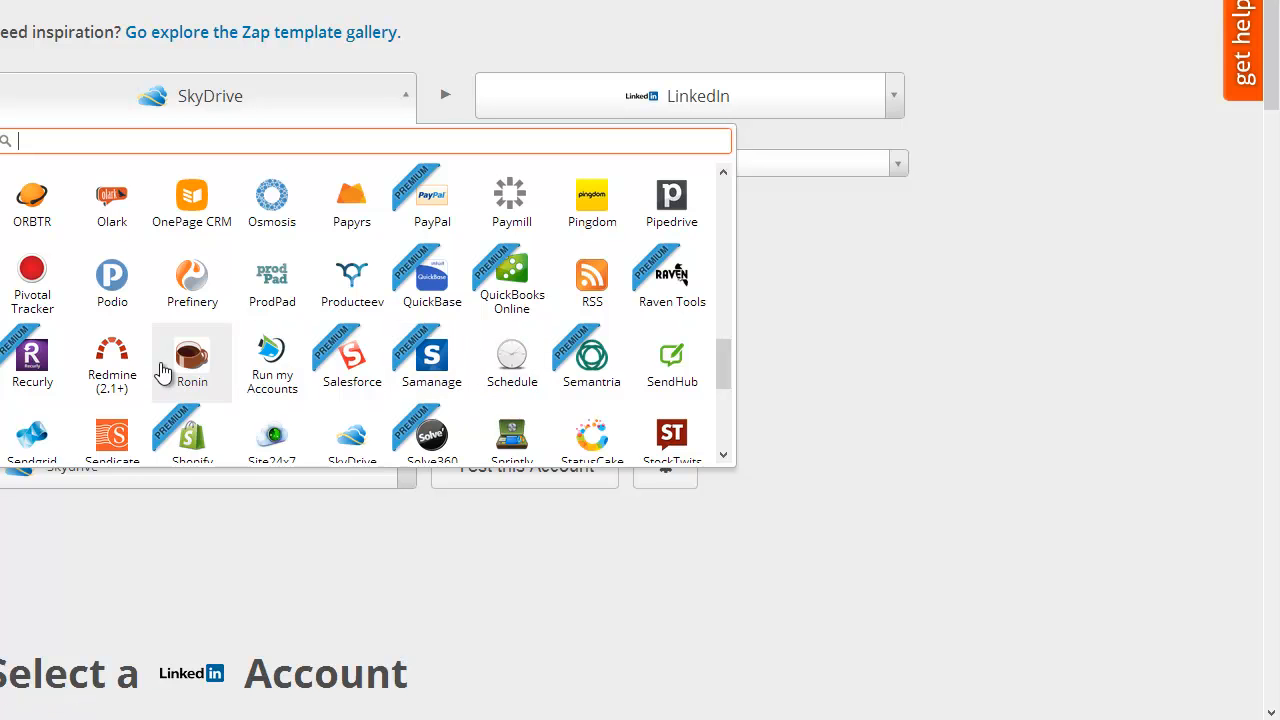
{"action": "scroll", "coordinate": [186, 360], "scroll_direction": "down", "scroll_amount": 5}
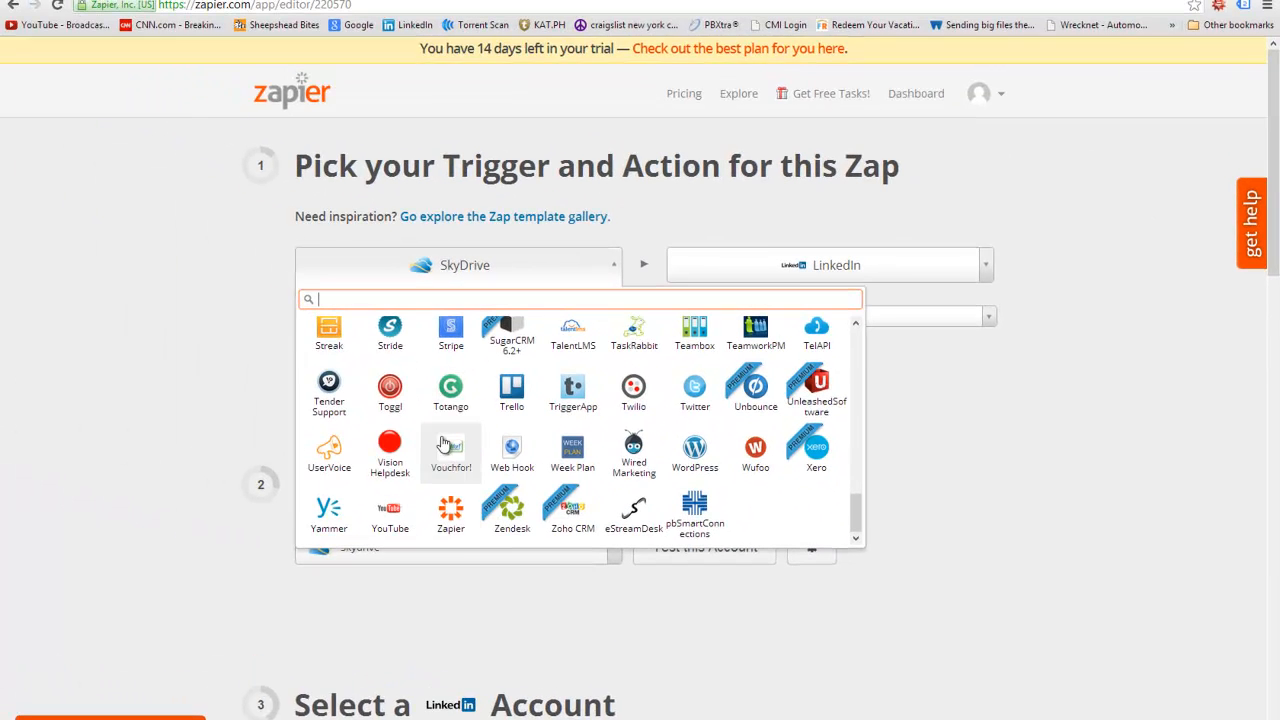
{"action": "scroll", "coordinate": [445, 444], "scroll_direction": "down", "scroll_amount": 1}
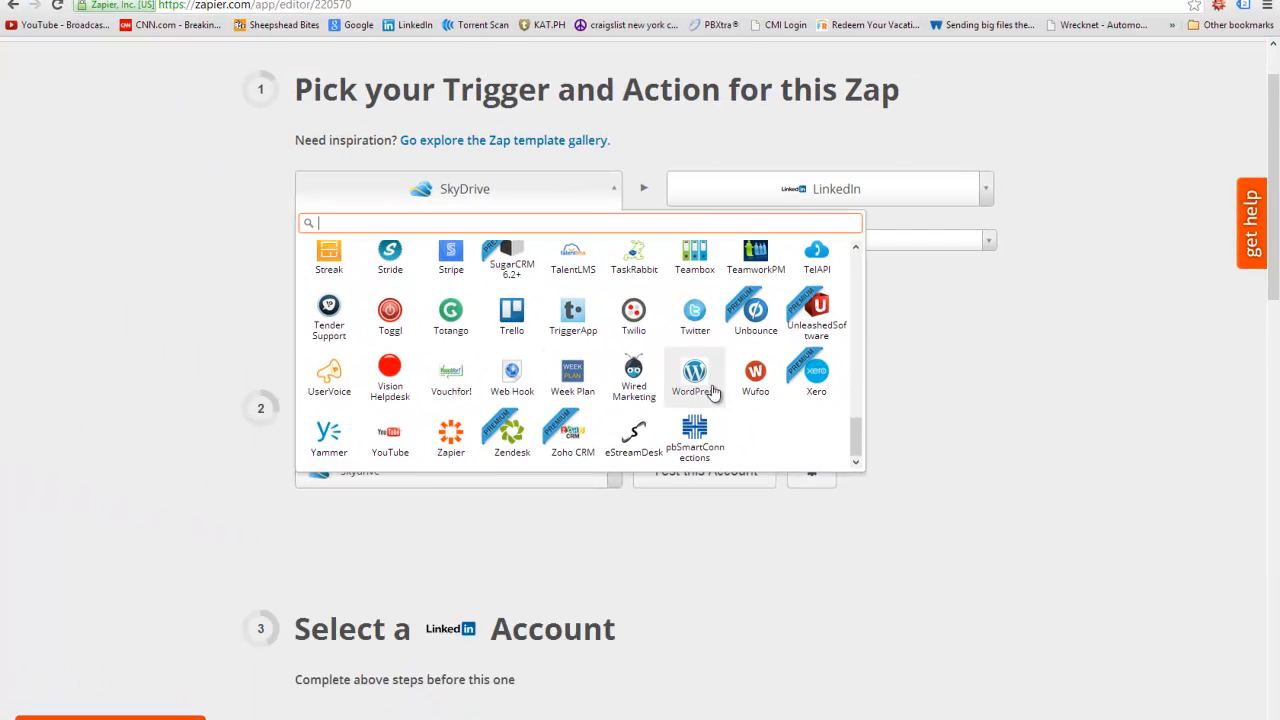
{"action": "left_click", "coordinate": [388, 438]}
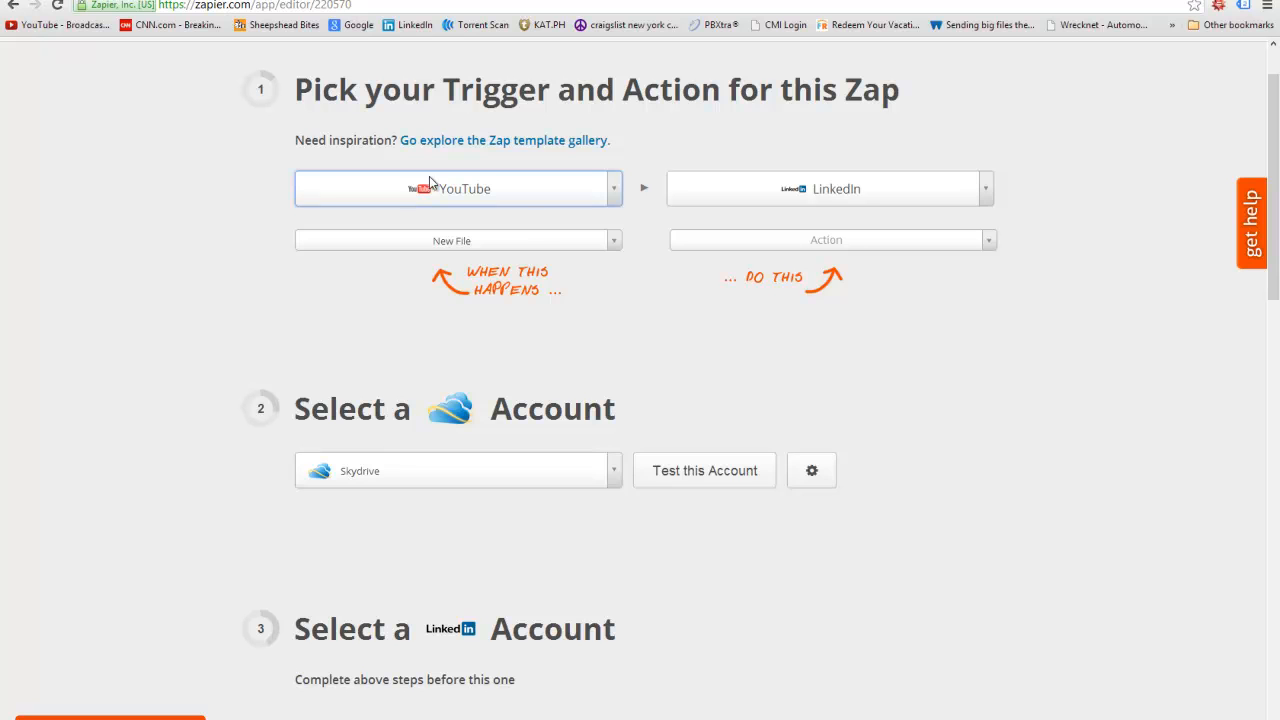
{"action": "left_click", "coordinate": [617, 243]}
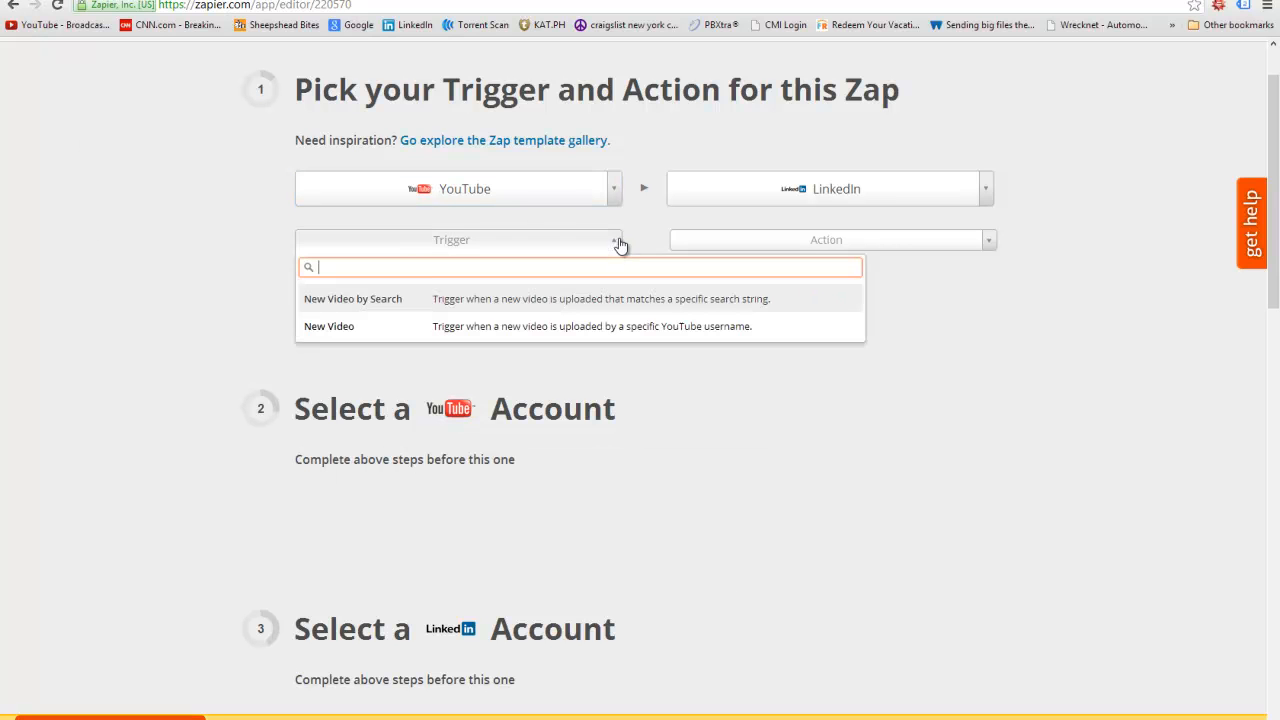
{"action": "left_click", "coordinate": [343, 329]}
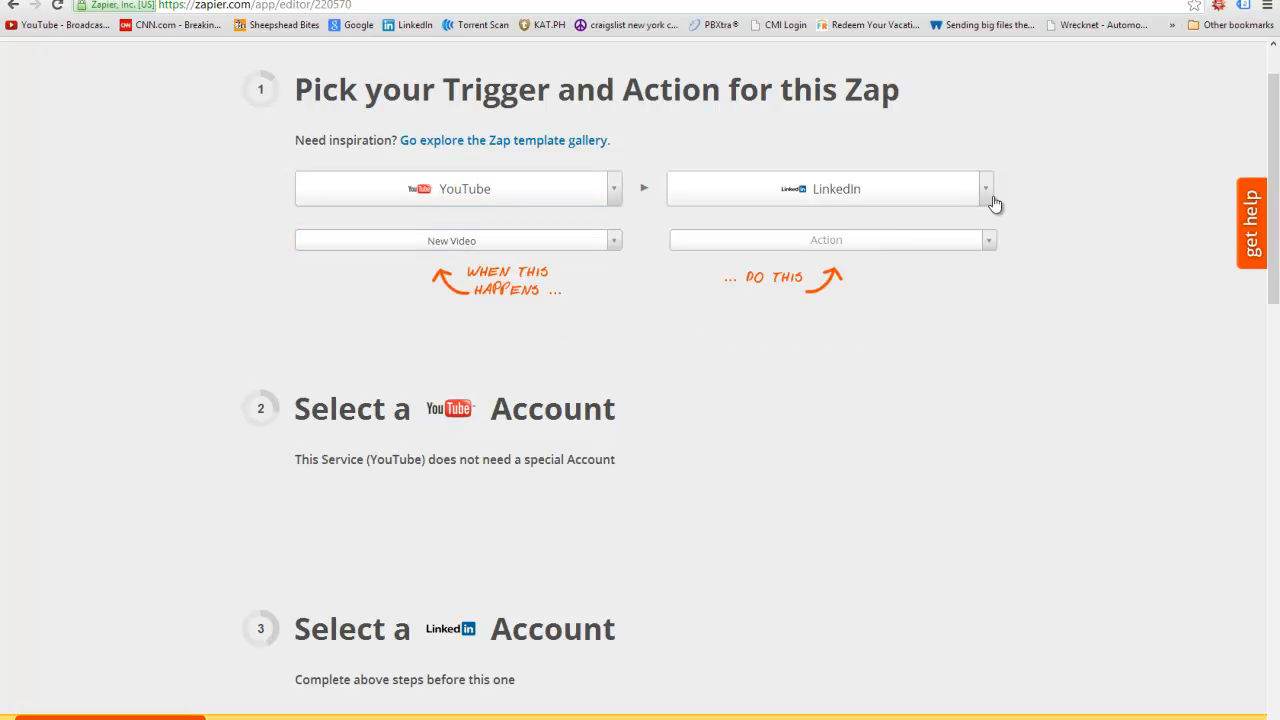
{"action": "left_click", "coordinate": [990, 246]}
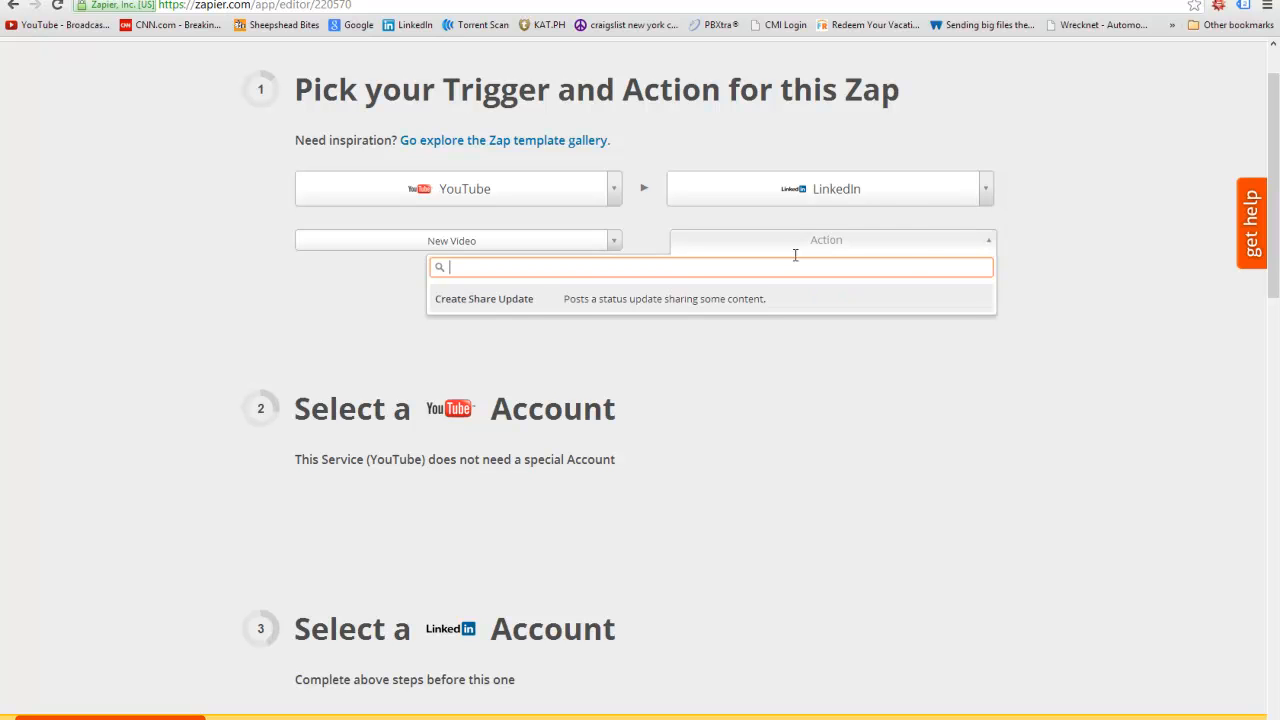
{"action": "left_click", "coordinate": [531, 297]}
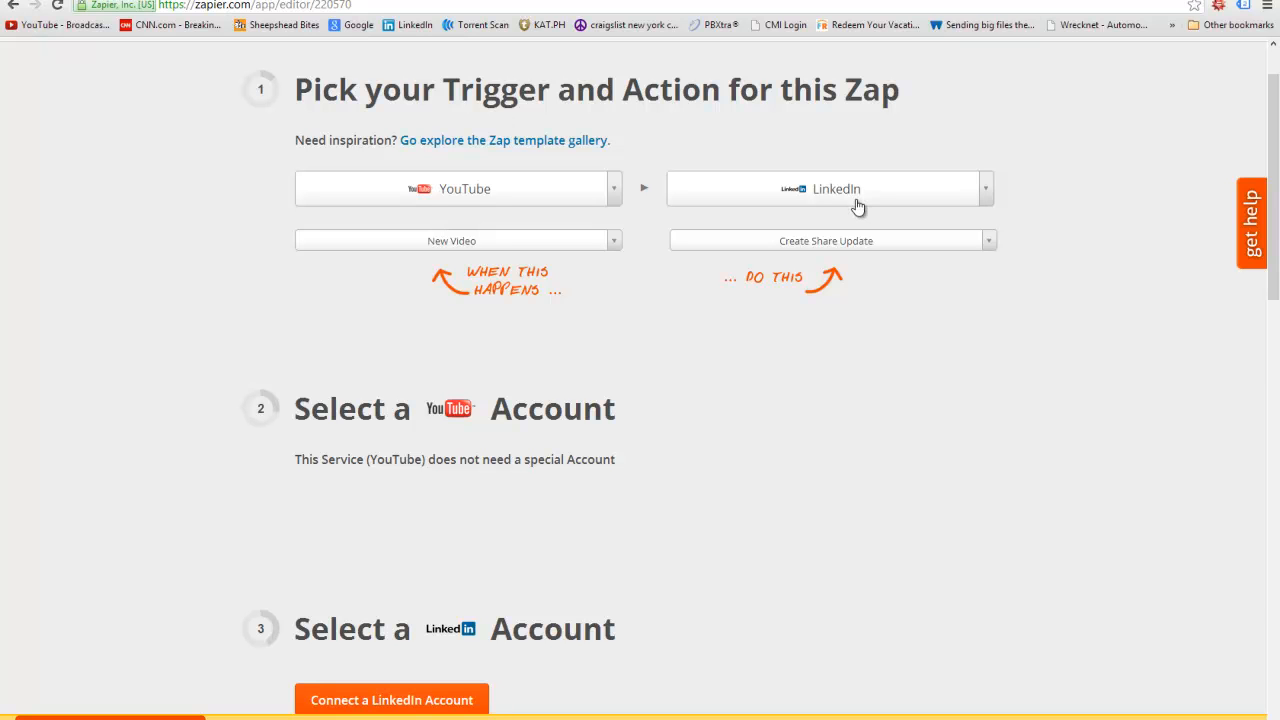
- Switch the action app to Dropbox and view its actions without picking one
{"action": "left_click", "coordinate": [986, 189]}
{"action": "scroll", "coordinate": [812, 311], "scroll_direction": "down", "scroll_amount": 3}
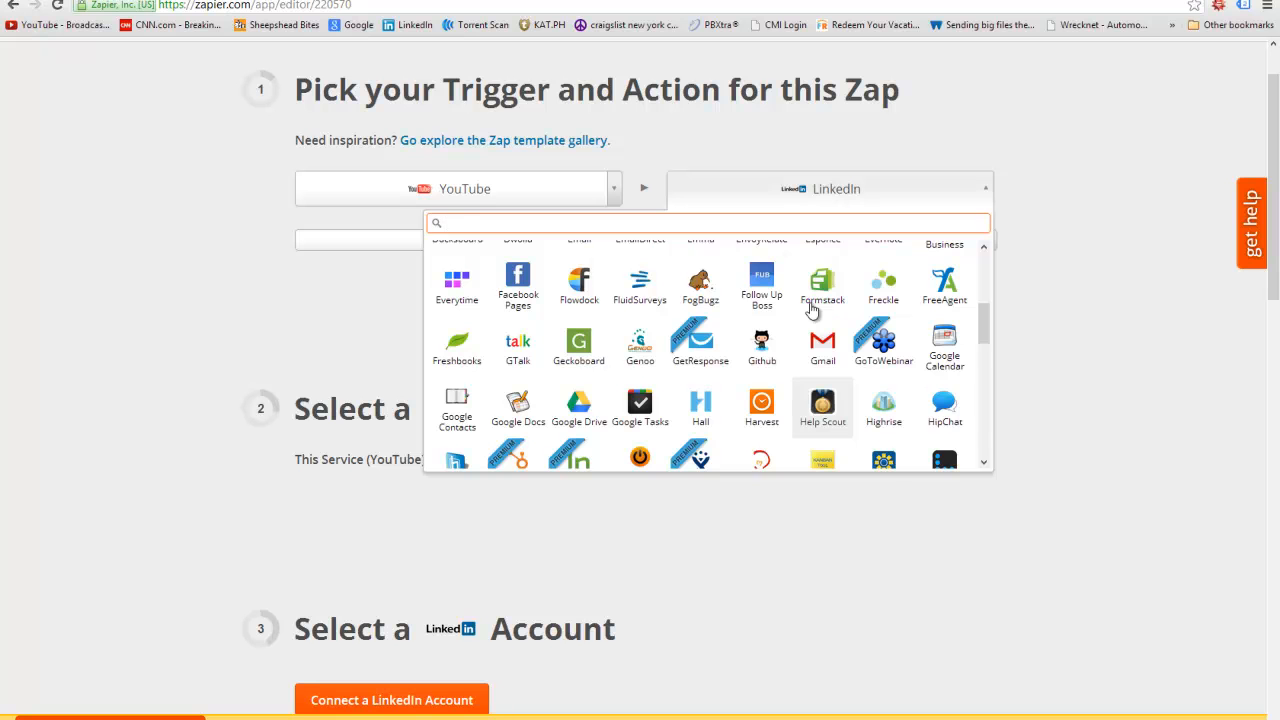
{"action": "mouse_move", "coordinate": [812, 311]}
{"action": "scroll", "coordinate": [812, 311], "scroll_direction": "up", "scroll_amount": 3}
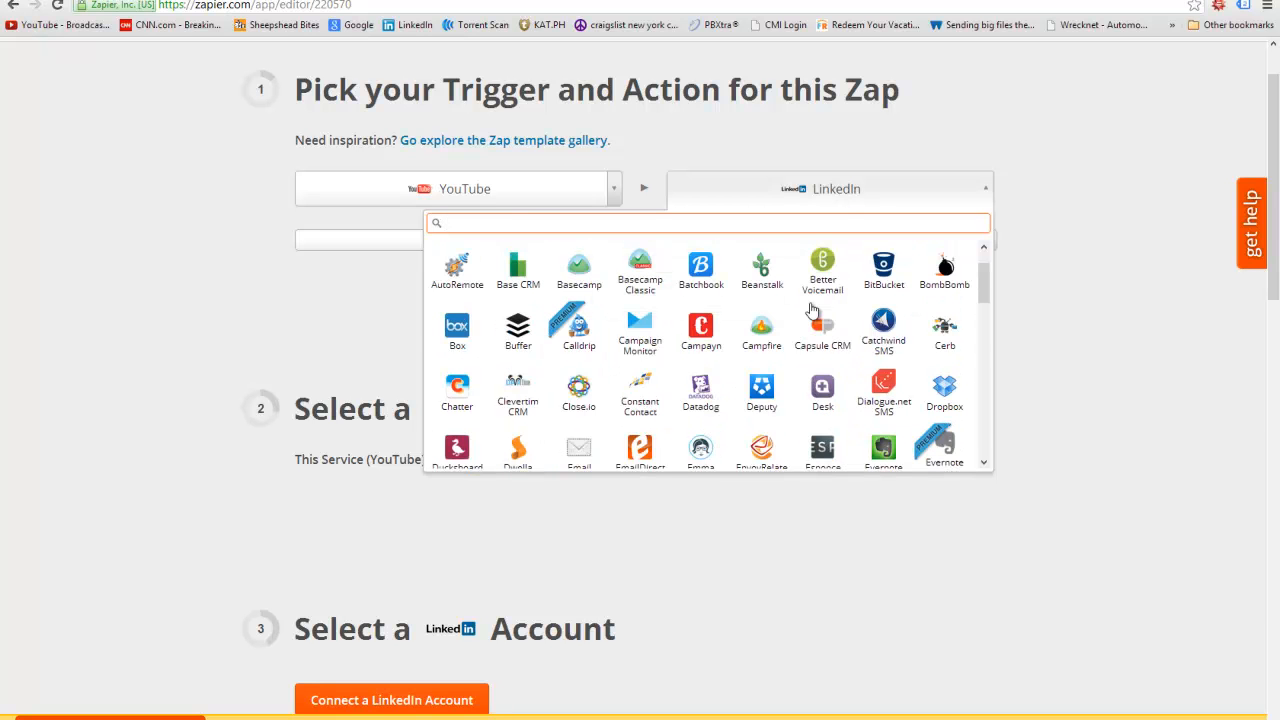
{"action": "scroll", "coordinate": [890, 378], "scroll_direction": "up", "scroll_amount": 1}
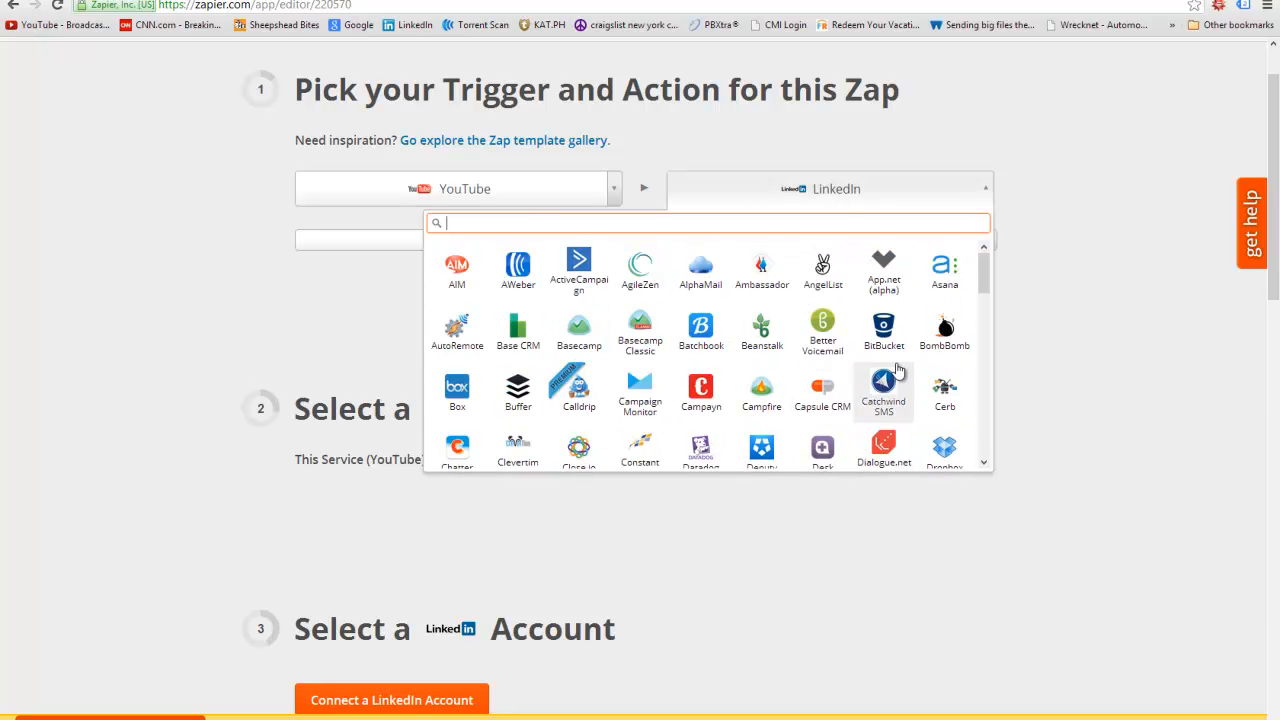
{"action": "scroll", "coordinate": [896, 370], "scroll_direction": "down", "scroll_amount": 1}
{"action": "left_click", "coordinate": [950, 385]}
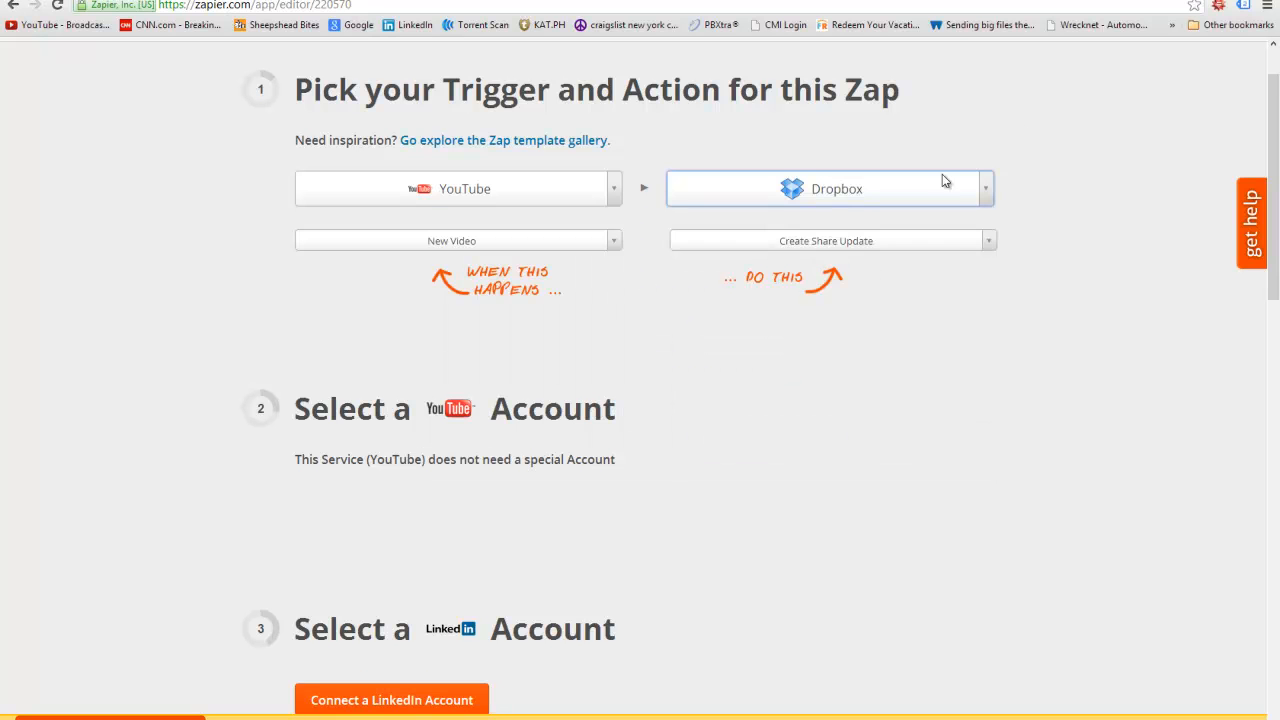
{"action": "left_click", "coordinate": [988, 243]}
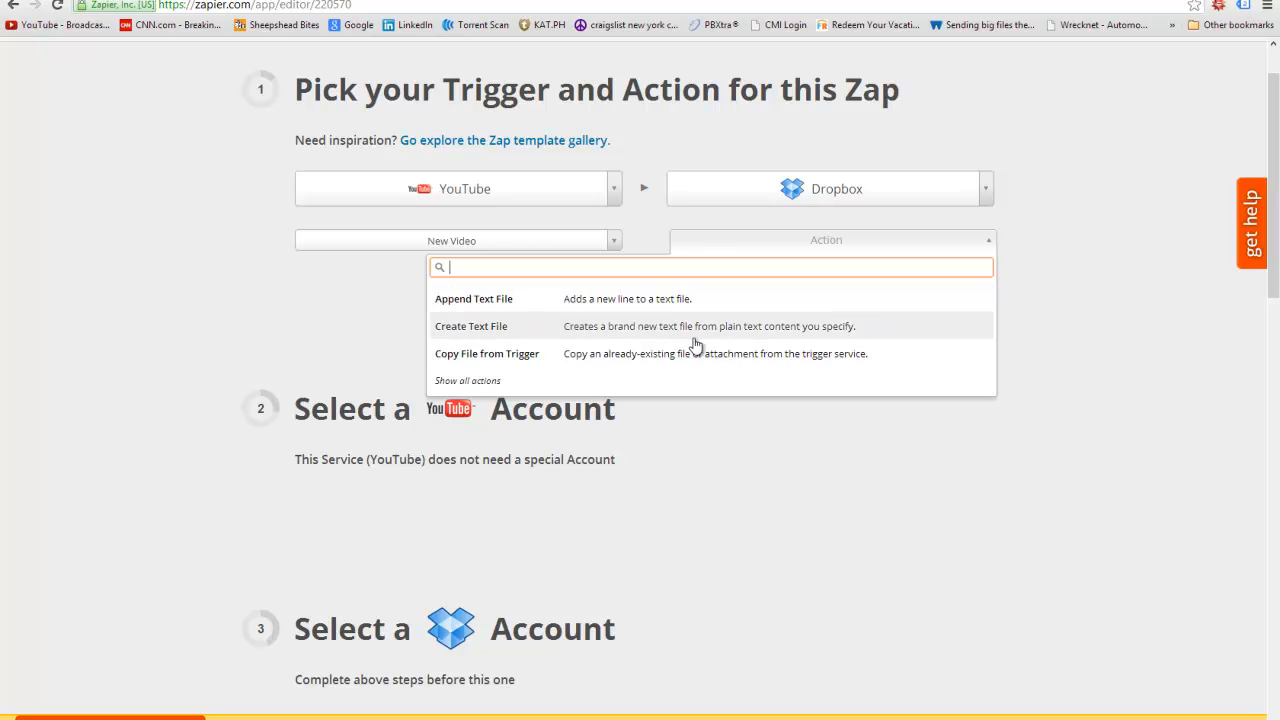
{"action": "left_click", "coordinate": [1043, 331]}
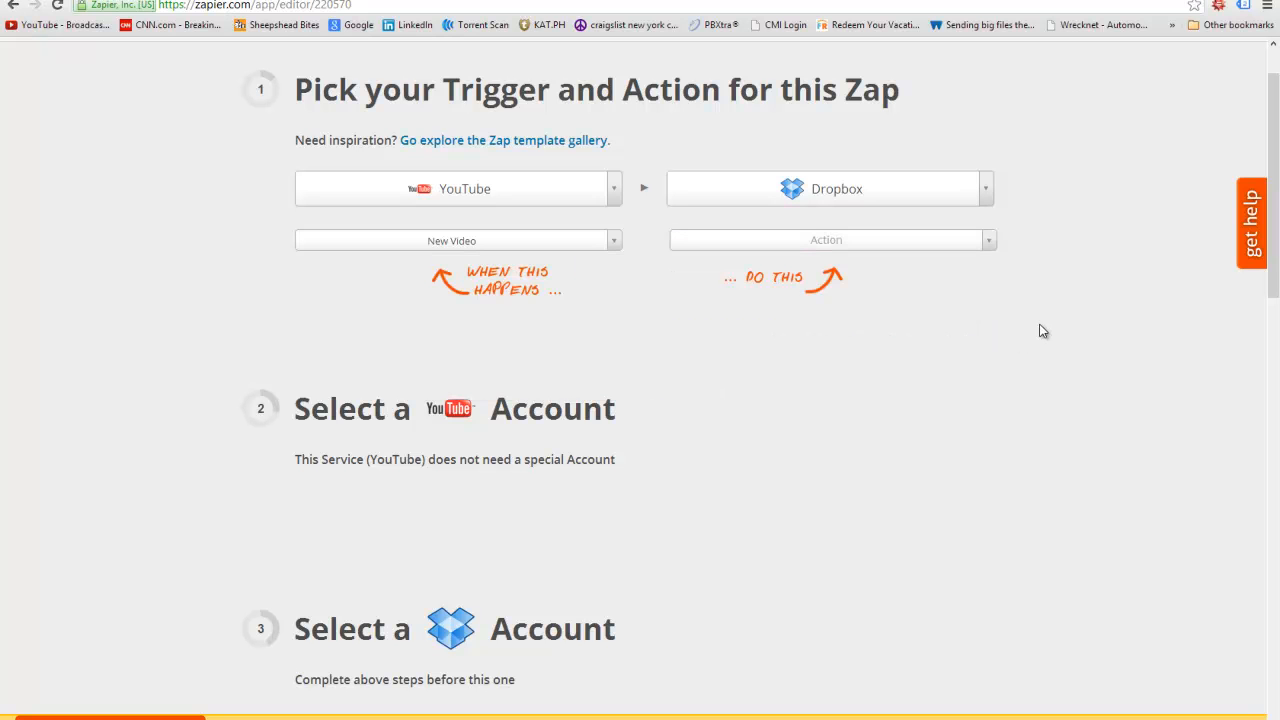
- Browse the action app list again and close it without changing the app
{"action": "left_click", "coordinate": [986, 190]}
{"action": "scroll", "coordinate": [903, 371], "scroll_direction": "up", "scroll_amount": 2}
{"action": "scroll", "coordinate": [760, 480], "scroll_direction": "down", "scroll_amount": 3}
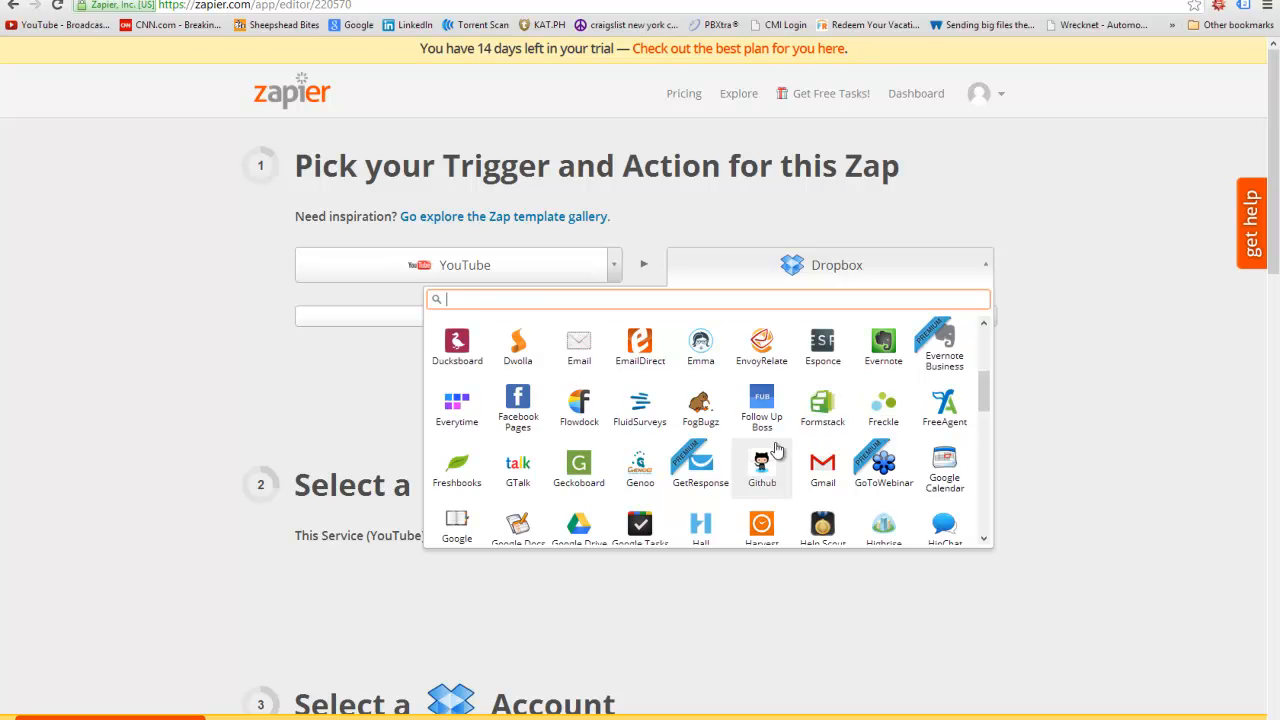
{"action": "scroll", "coordinate": [774, 449], "scroll_direction": "down", "scroll_amount": 1}
{"action": "mouse_move", "coordinate": [473, 456]}
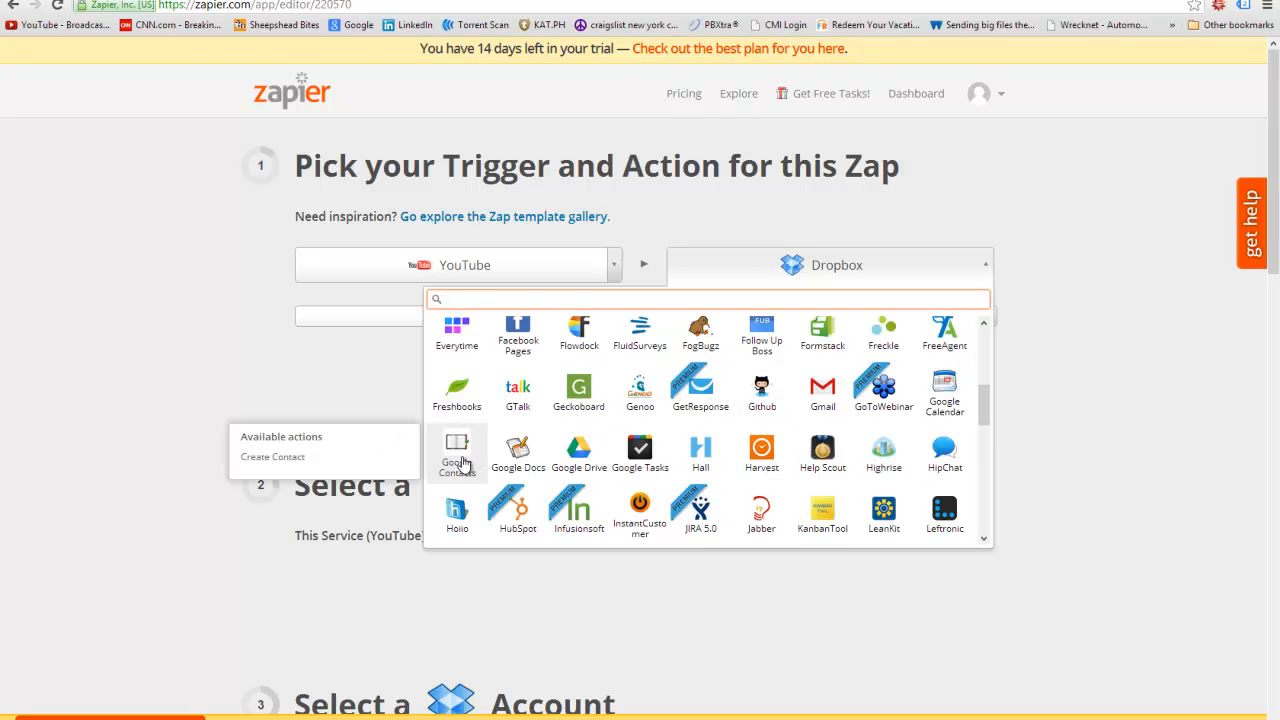
{"action": "left_click", "coordinate": [1100, 405]}
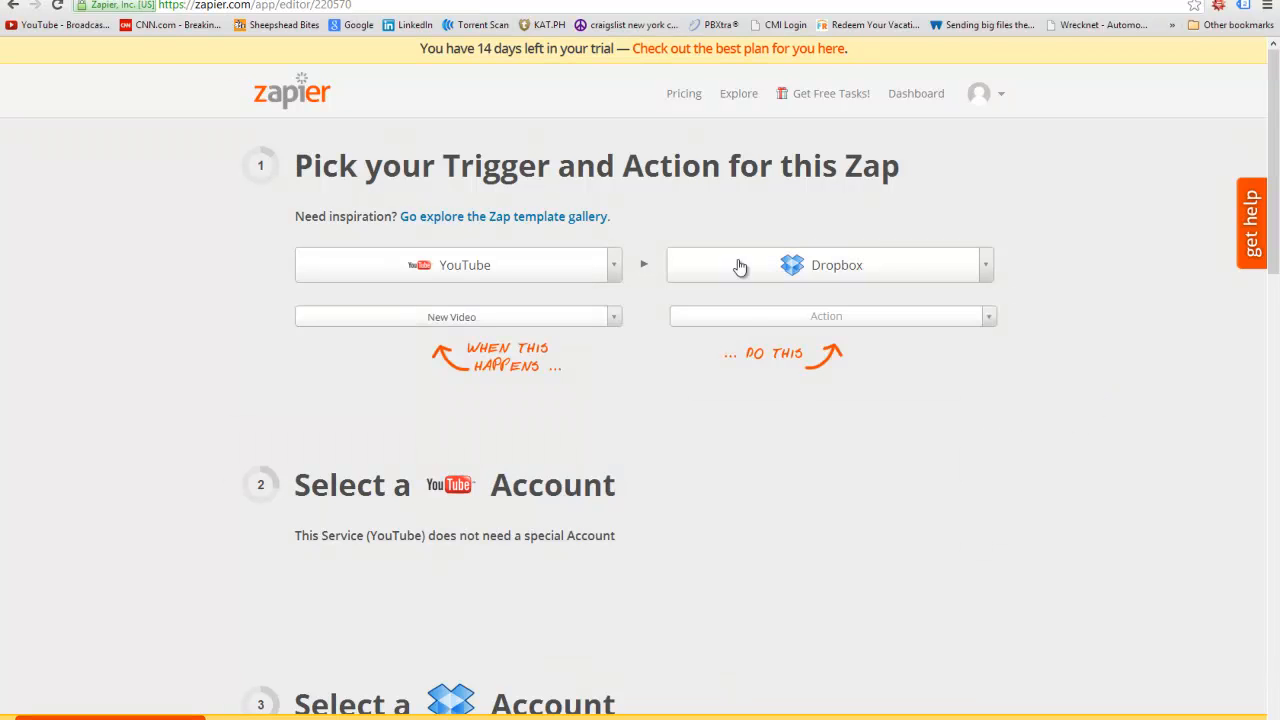
- Open Explore and reset the Facebook filter on the Zap templates
{"action": "left_click", "coordinate": [737, 97]}
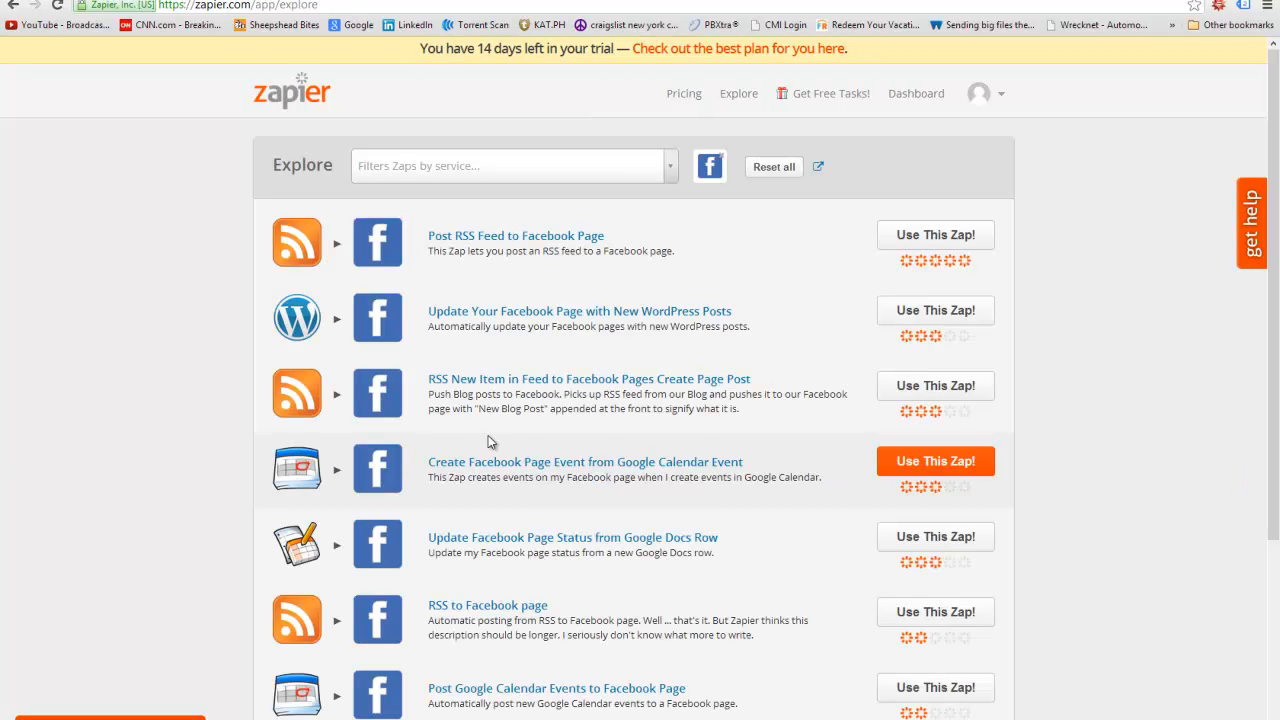
{"action": "scroll", "coordinate": [463, 277], "scroll_direction": "down", "scroll_amount": 3}
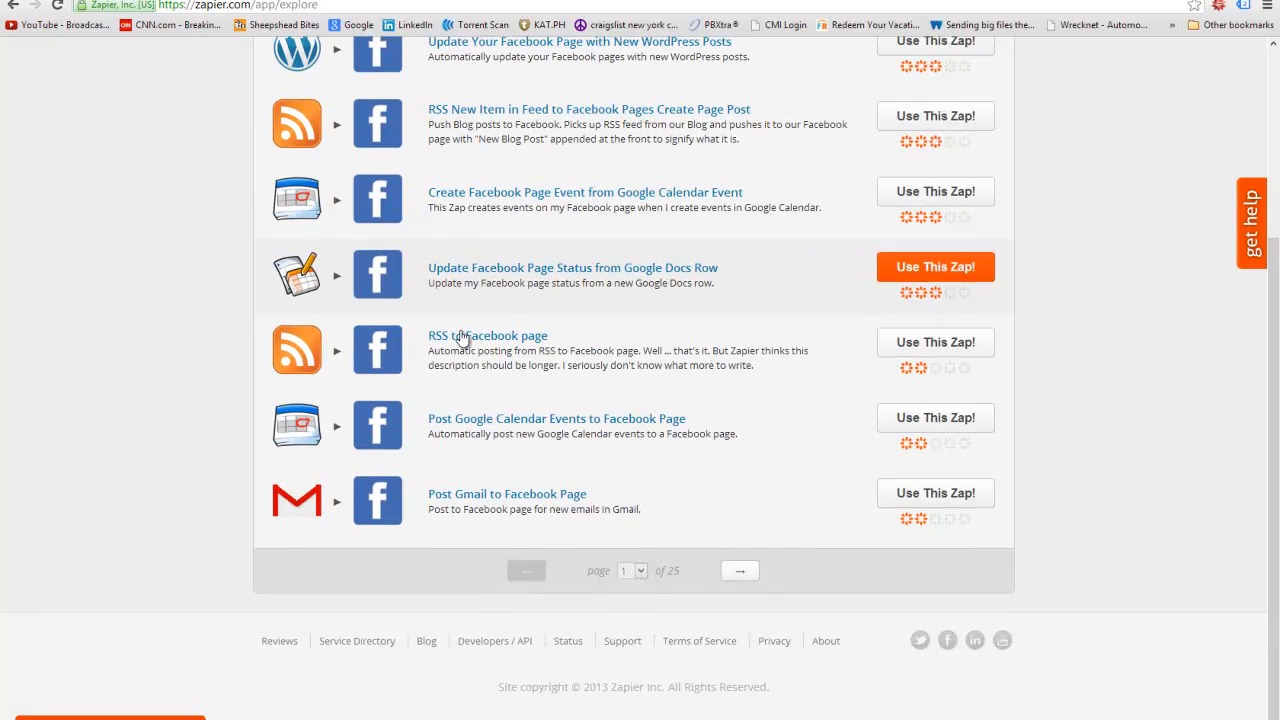
{"action": "scroll", "coordinate": [476, 467], "scroll_direction": "up", "scroll_amount": 3}
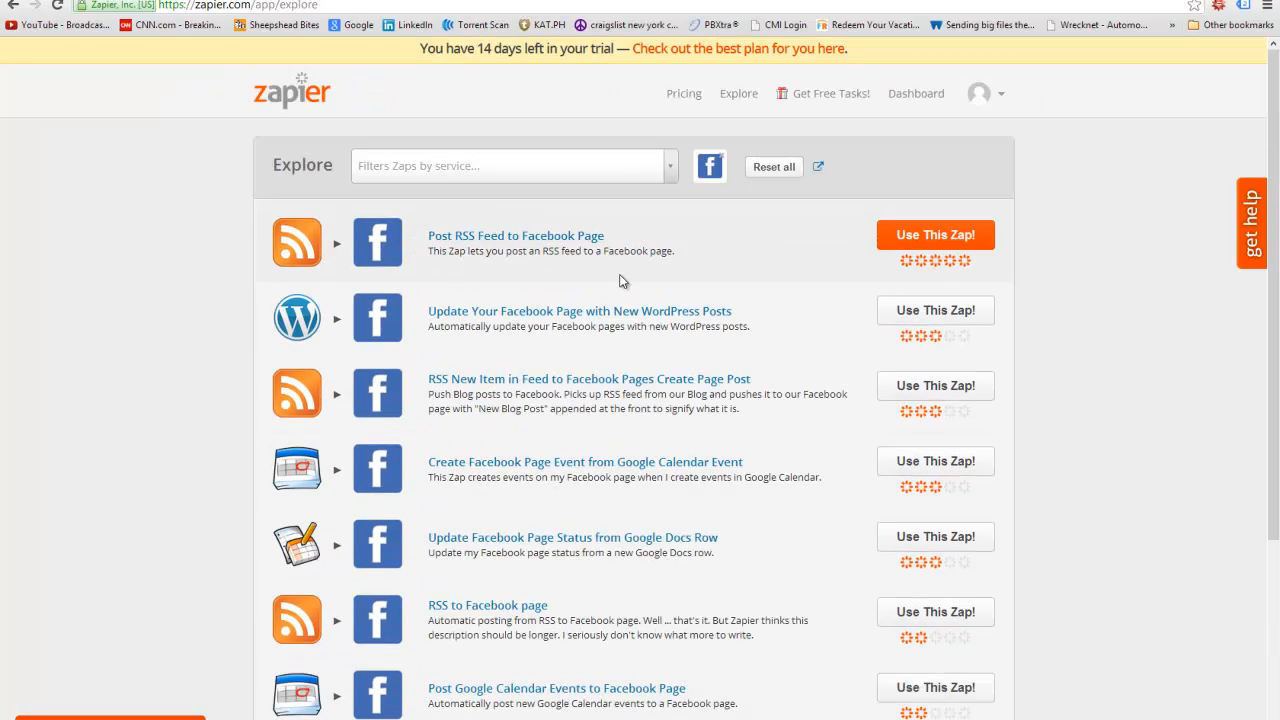
{"action": "scroll", "coordinate": [597, 450], "scroll_direction": "down", "scroll_amount": 3}
{"action": "scroll", "coordinate": [721, 587], "scroll_direction": "up", "scroll_amount": 8}
{"action": "left_click", "coordinate": [694, 166]}
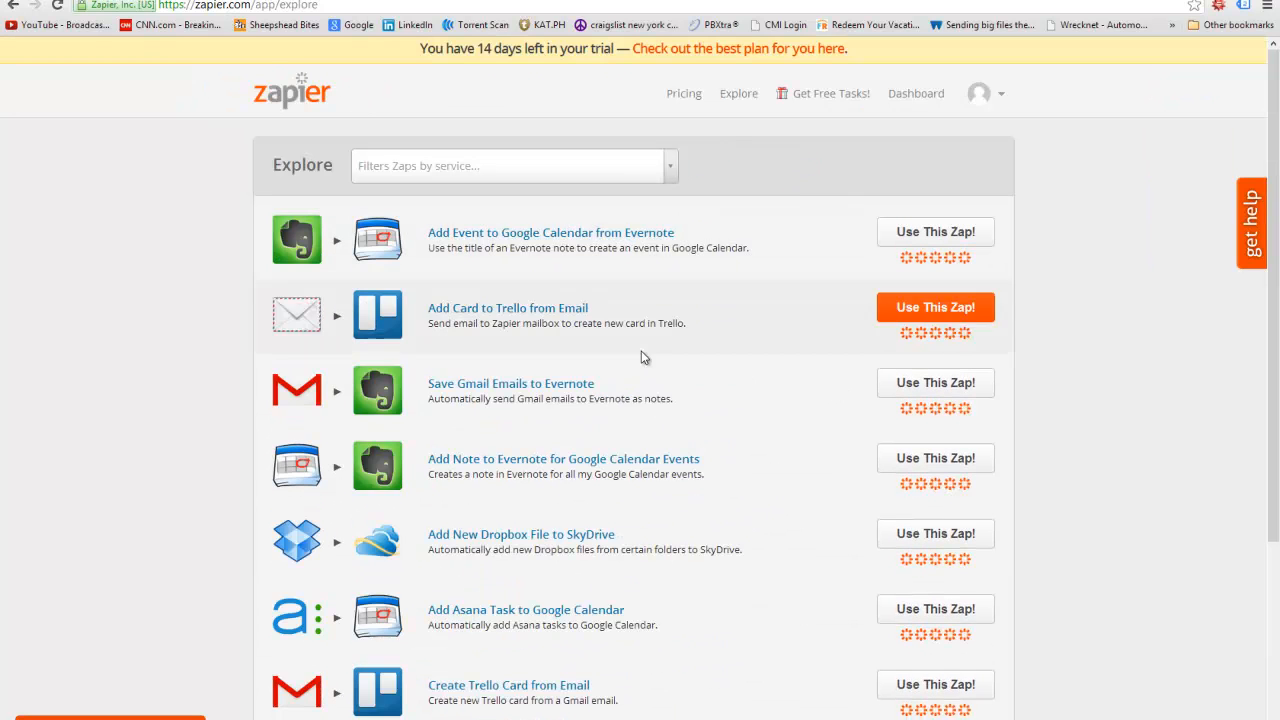
- Go to page 2 of the unfiltered Zap templates
{"action": "scroll", "coordinate": [357, 396], "scroll_direction": "down", "scroll_amount": 1}
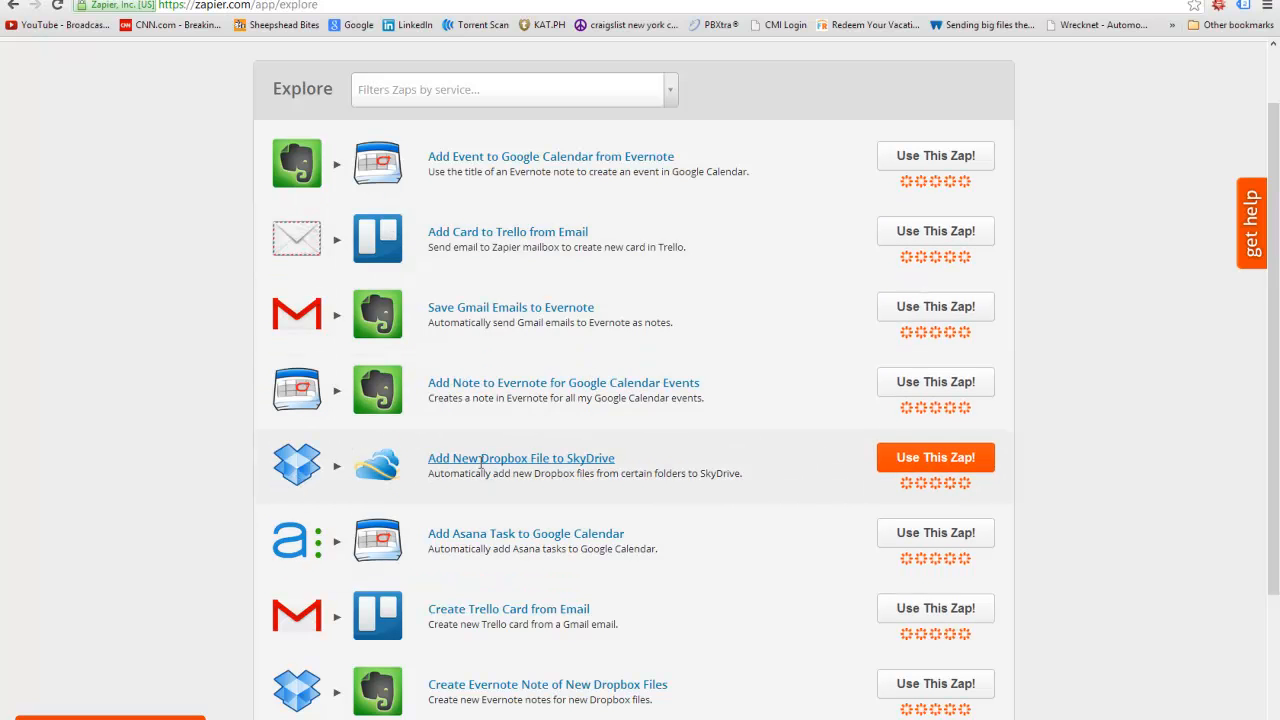
{"action": "scroll", "coordinate": [600, 468], "scroll_direction": "down", "scroll_amount": 1}
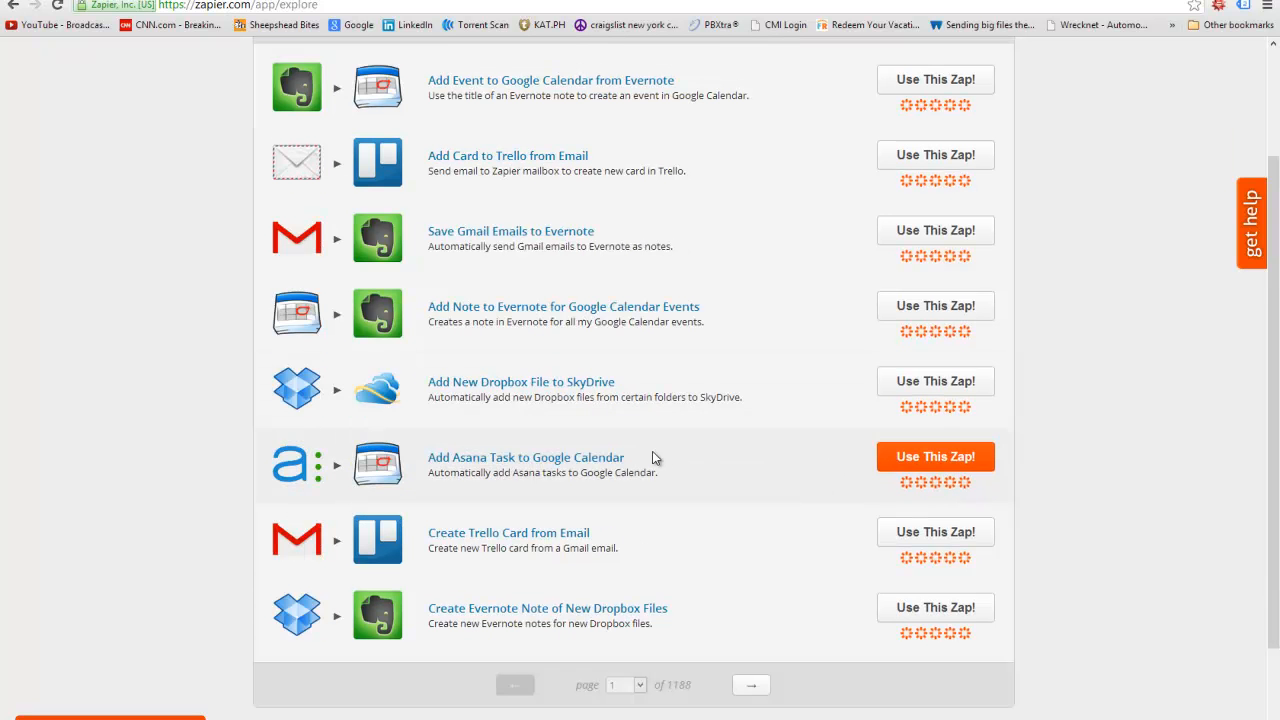
{"action": "left_click", "coordinate": [751, 685]}
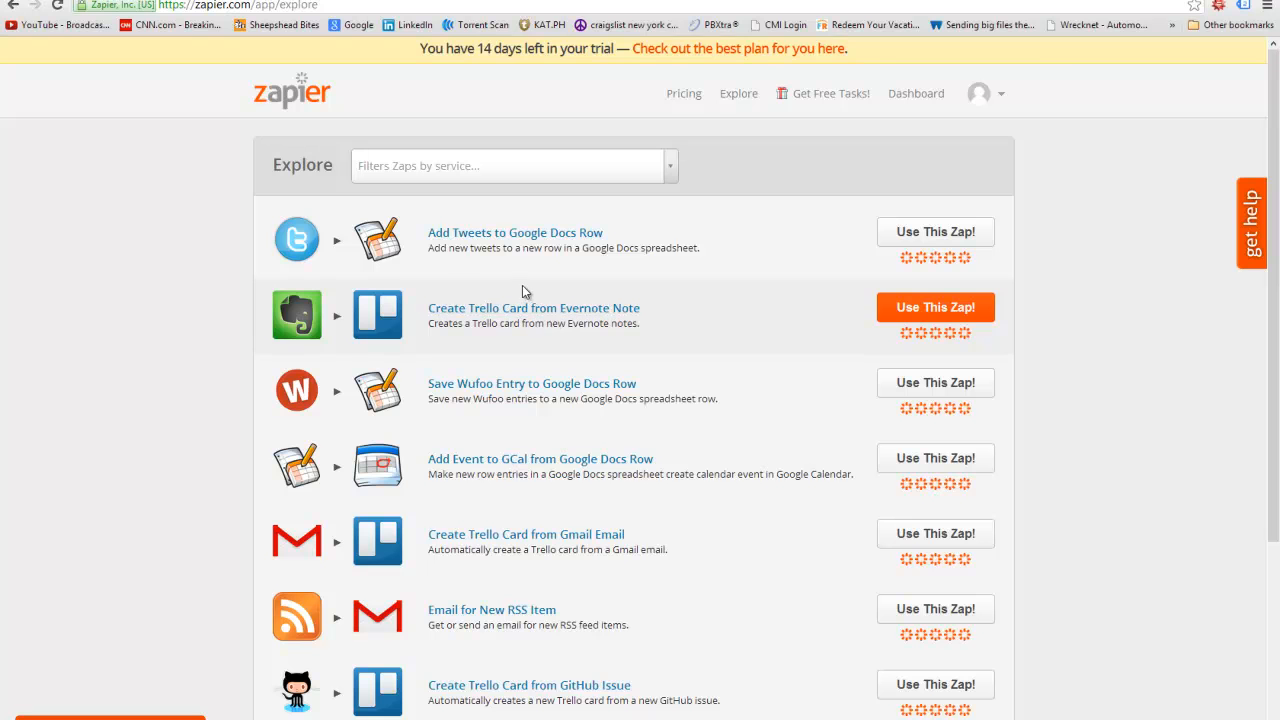
{"action": "scroll", "coordinate": [200, 286], "scroll_direction": "down", "scroll_amount": 3}
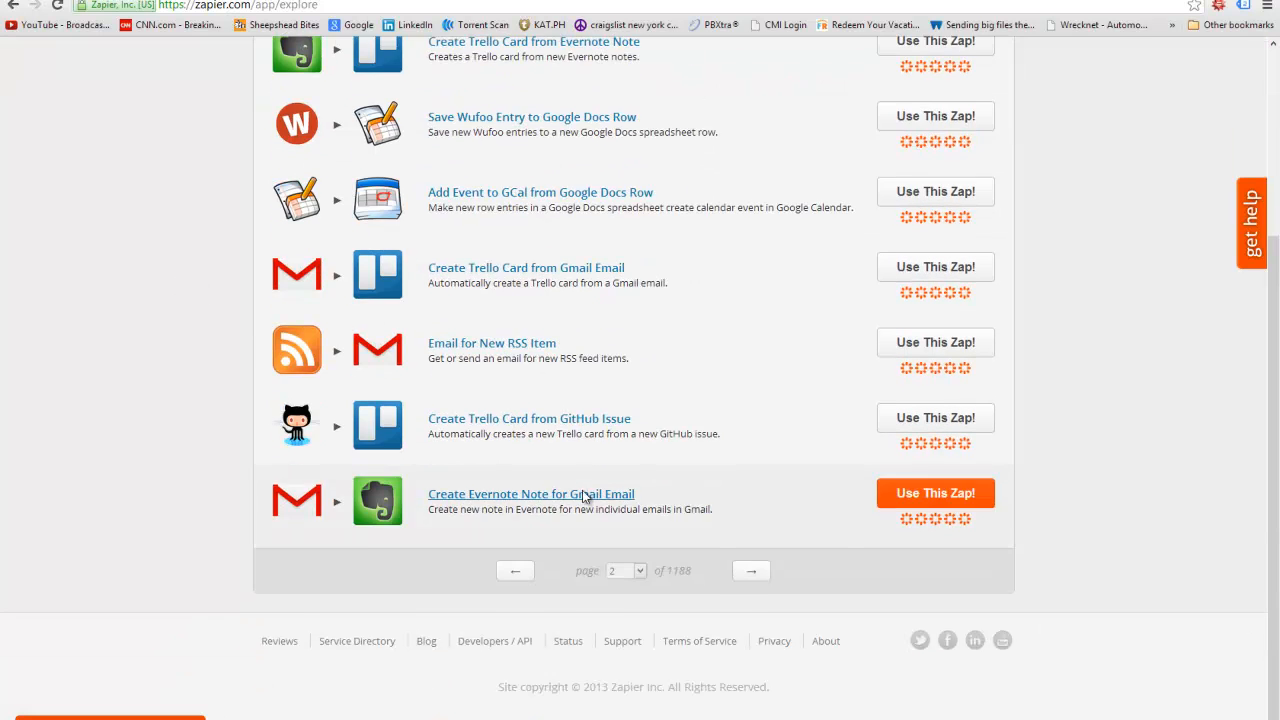
{"action": "scroll", "coordinate": [585, 460], "scroll_direction": "up", "scroll_amount": 3}
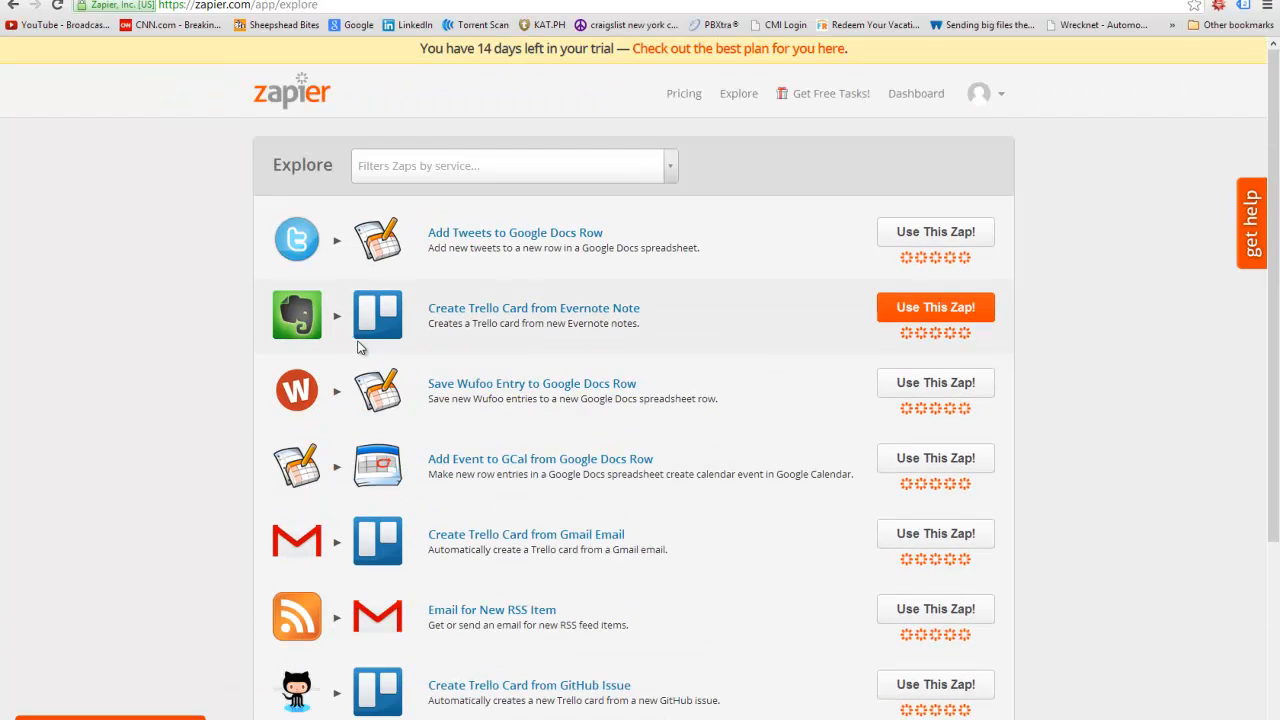
- Delete the Test Zap from the dashboard and confirm the deletion
{"action": "left_click", "coordinate": [281, 110]}
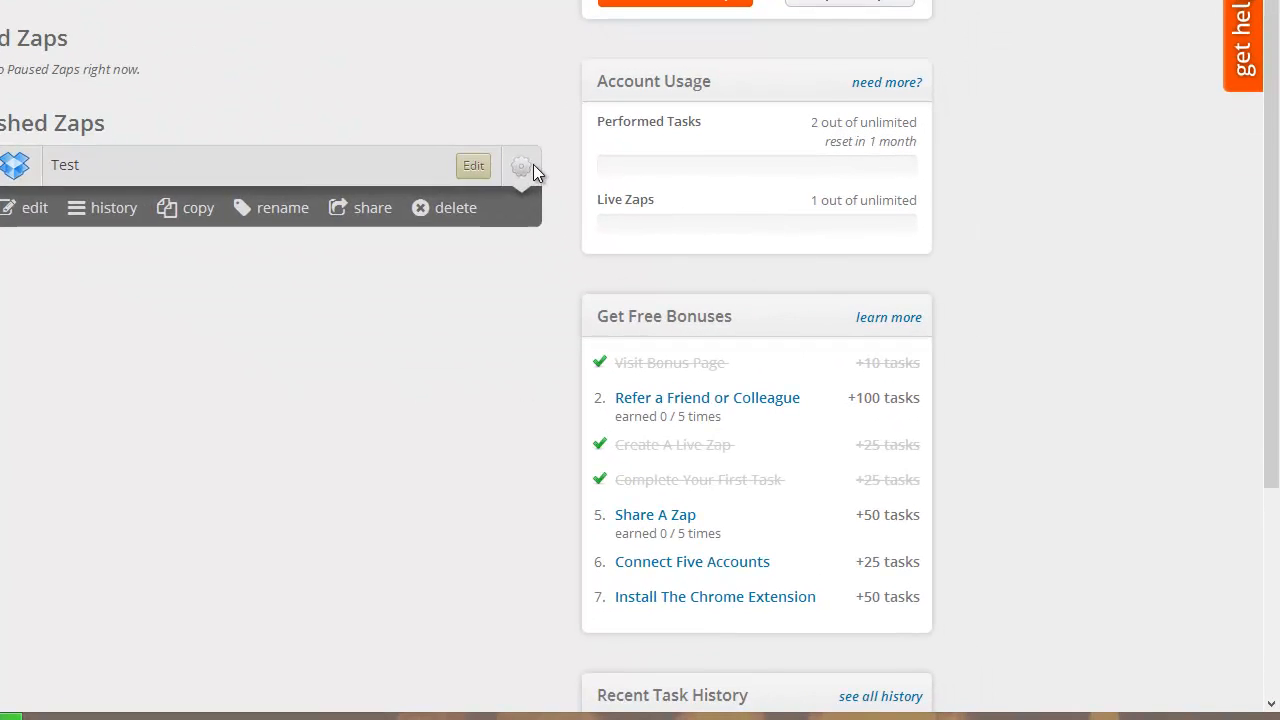
{"action": "left_click", "coordinate": [490, 219]}
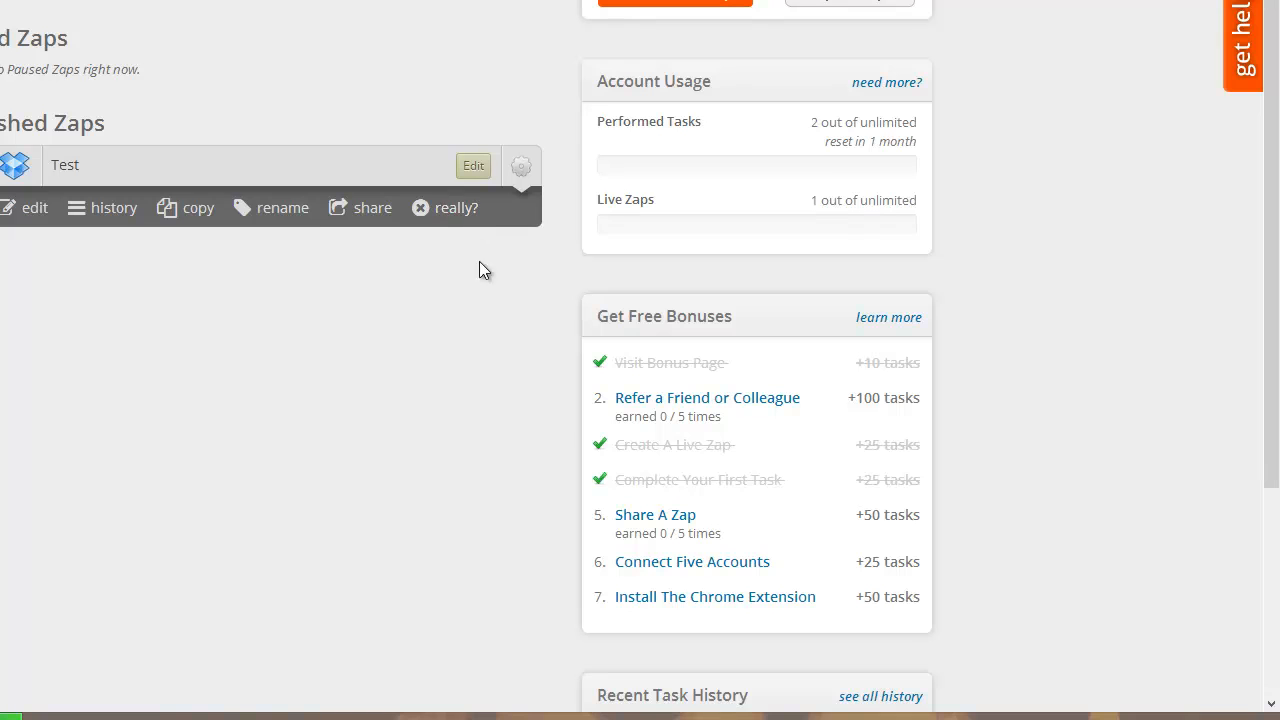
{"action": "left_click", "coordinate": [437, 222]}
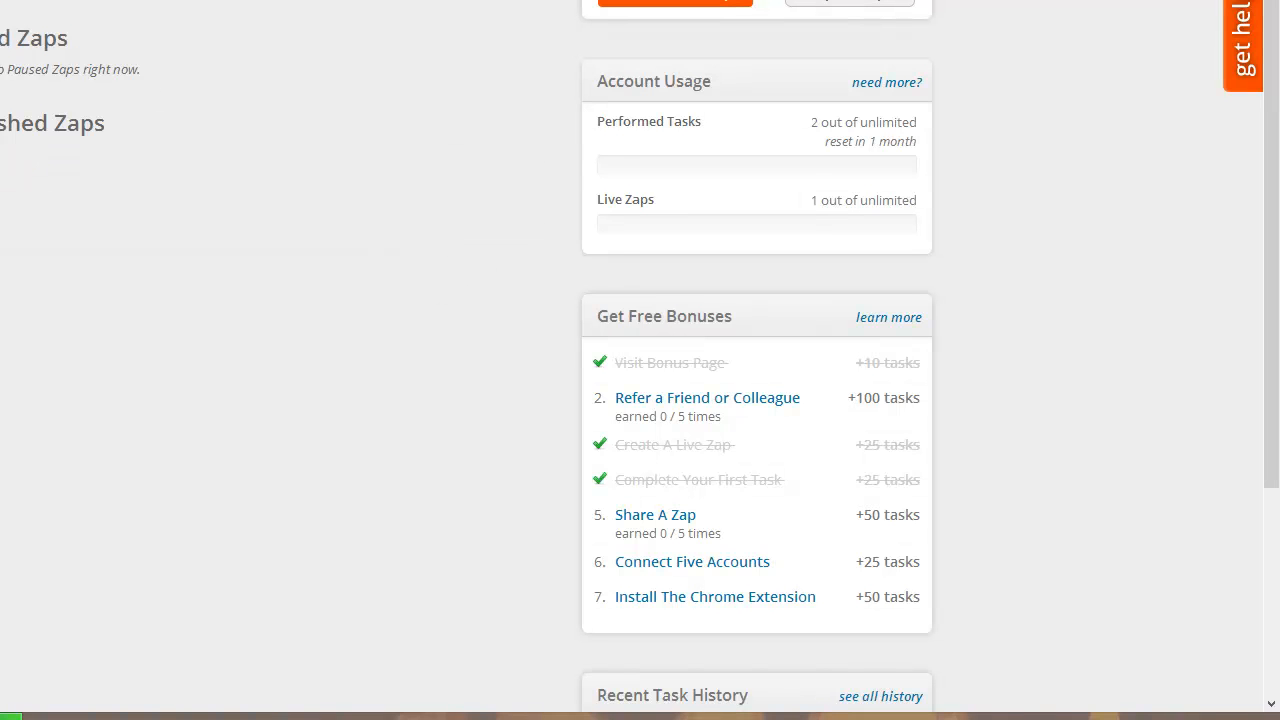